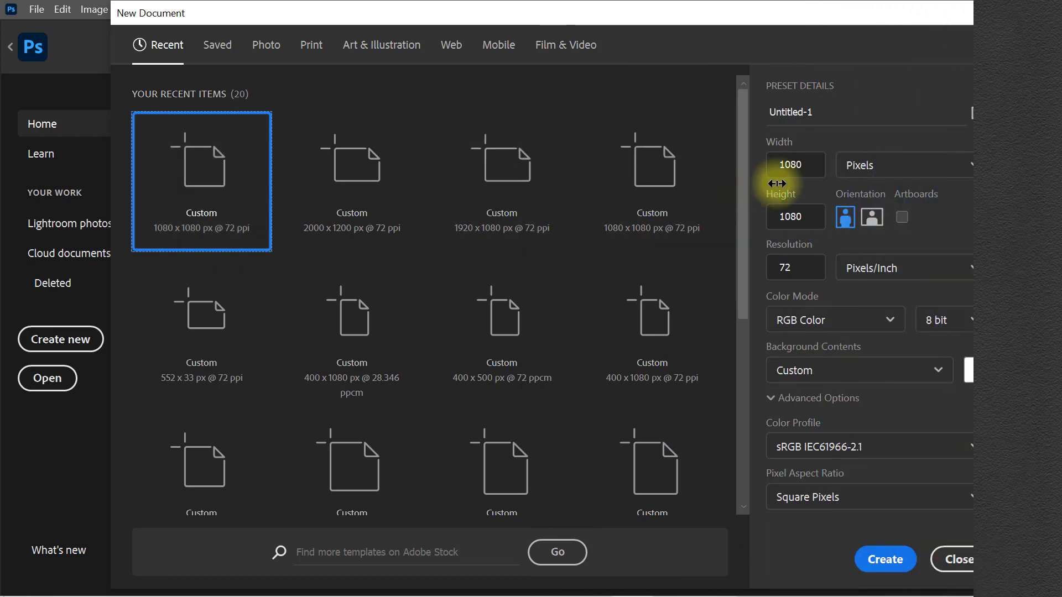
Step: Create a new 1080 x 1080 pixel document at 72 pixels/inch in RGB Color mode
drag(806, 164, 759, 165)
drag(822, 217, 752, 217)
drag(797, 268, 748, 263)
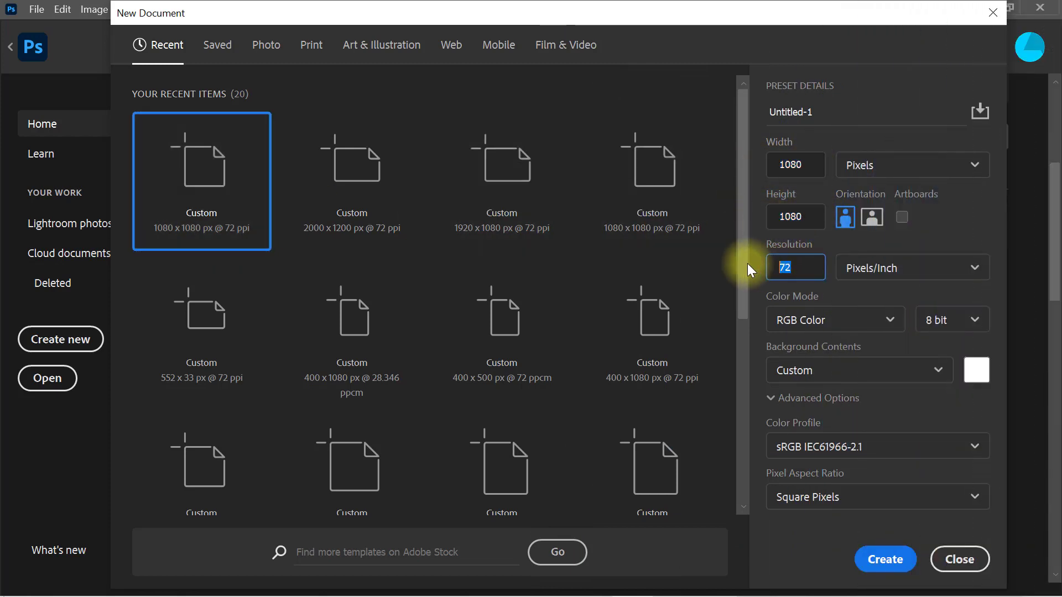
click(843, 322)
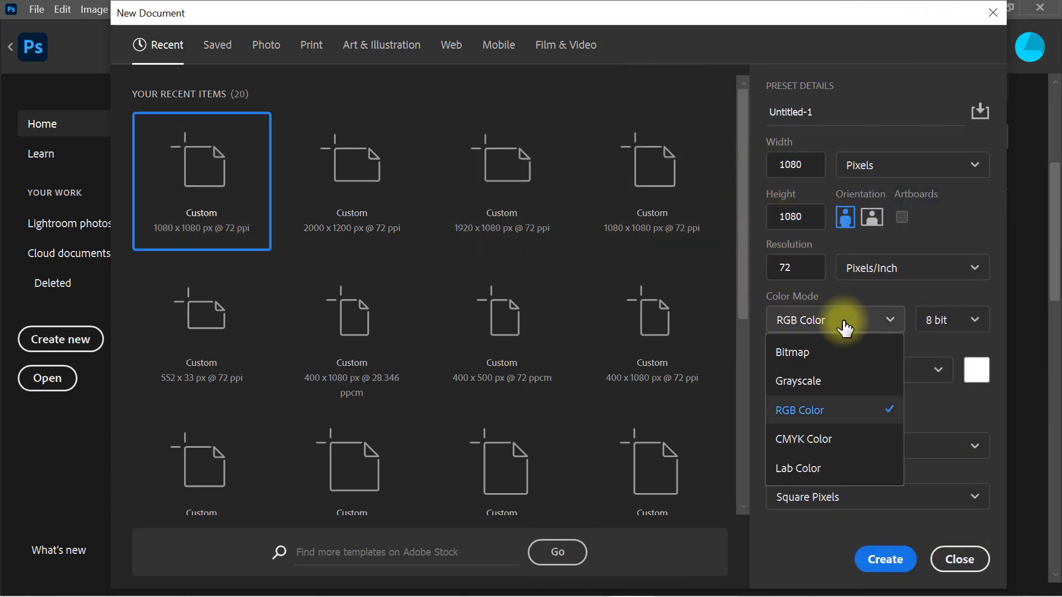
click(842, 425)
click(919, 269)
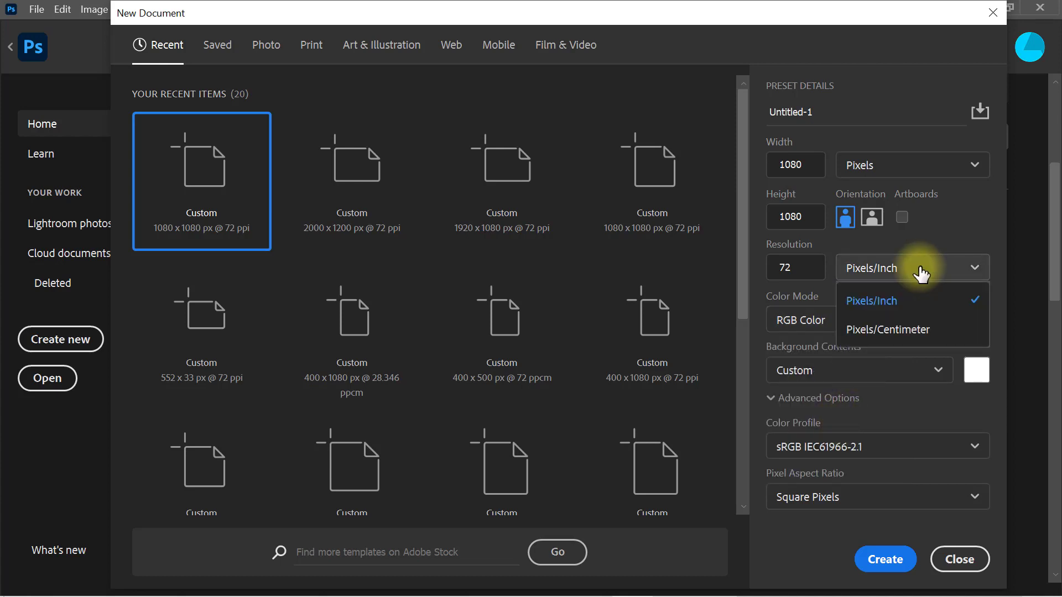
click(923, 303)
click(877, 560)
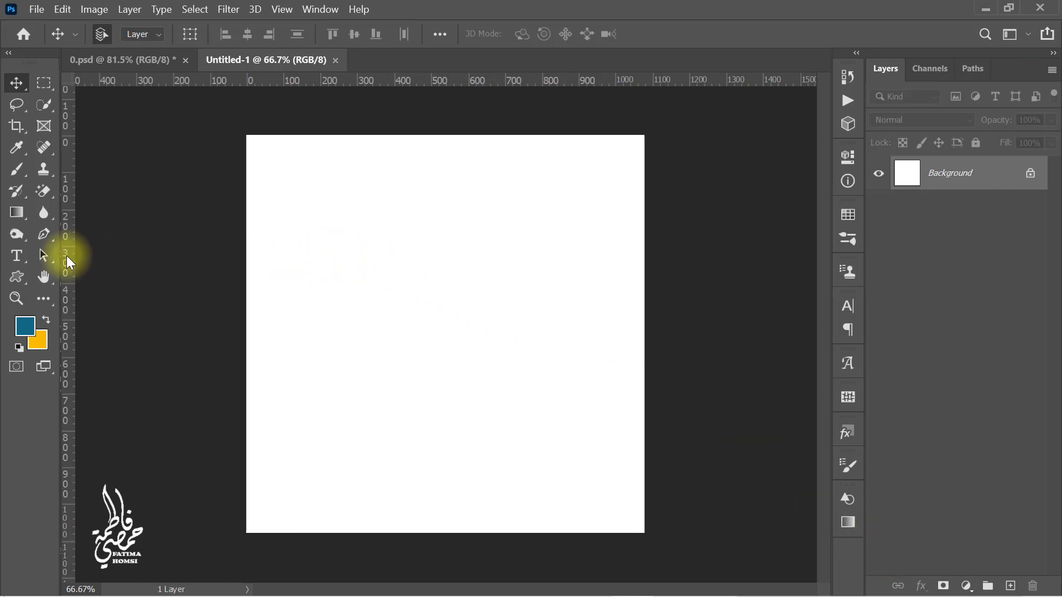
Step: Draw a 60 x 60 px square with the Rectangle tool near the canvas's upper-left corner
click(25, 278)
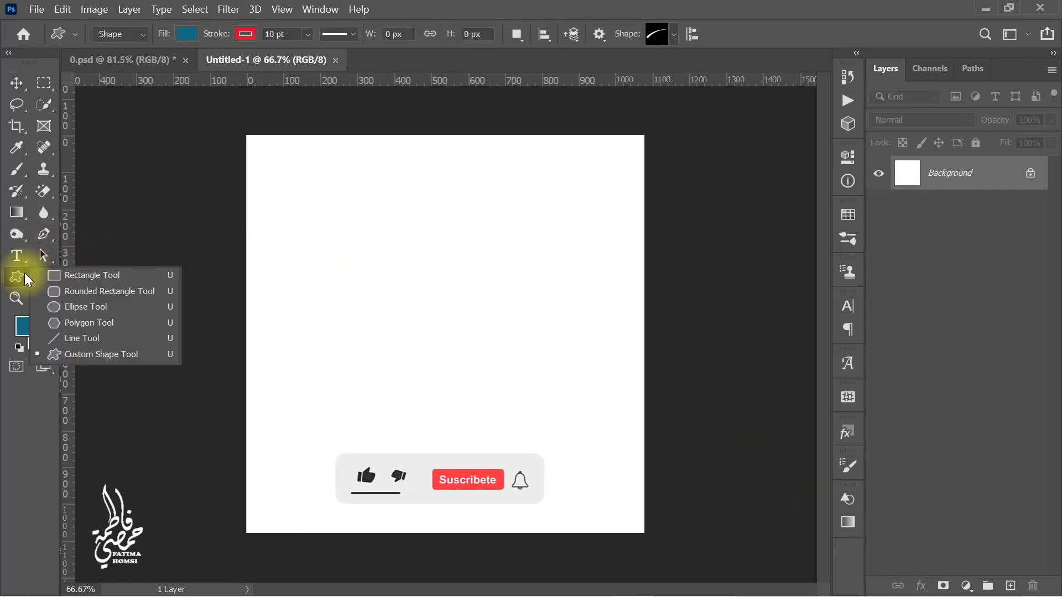
click(89, 275)
drag(255, 145, 283, 163)
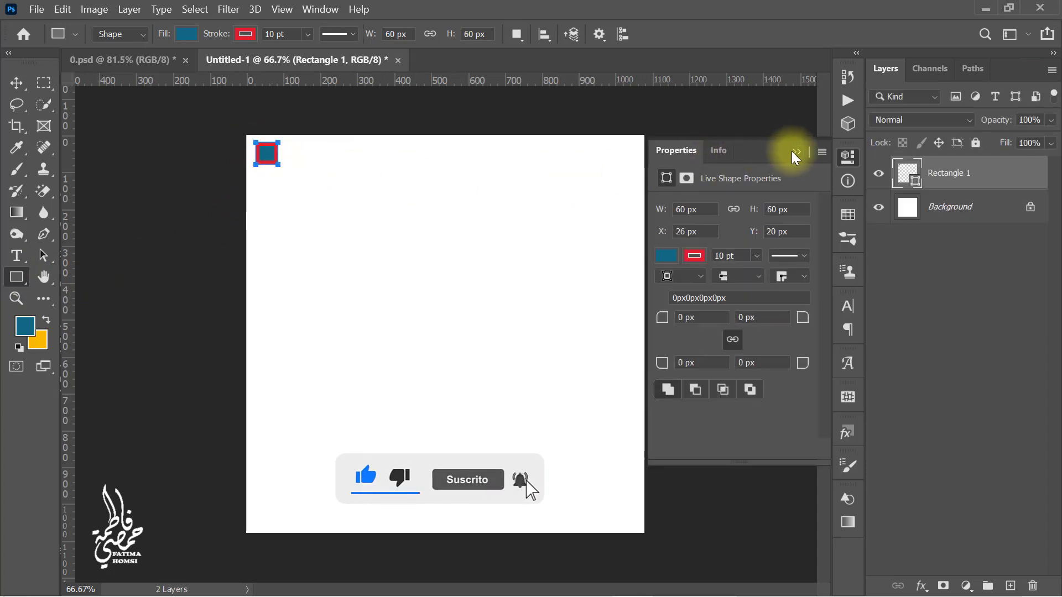
click(796, 153)
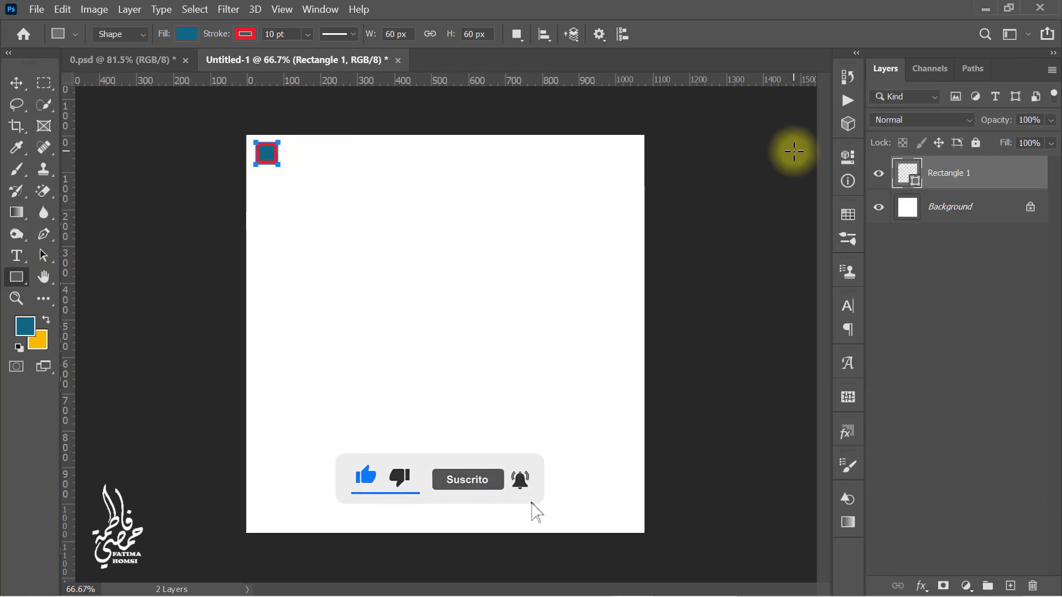
Step: Move the square flush into the canvas's upper-left corner and create new guides from its shape
click(54, 256)
drag(268, 161, 261, 154)
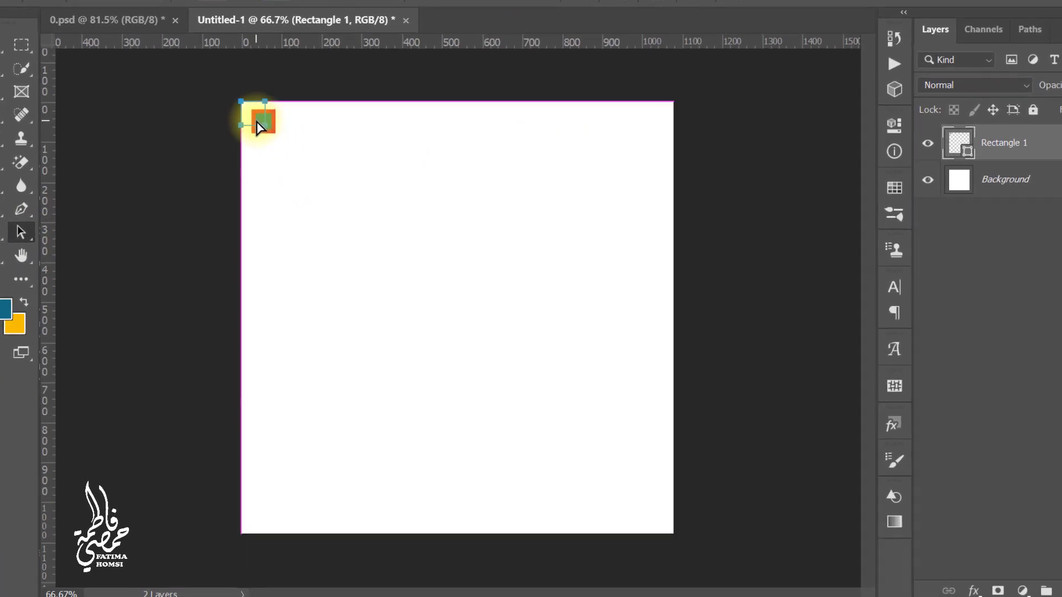
right_click(254, 117)
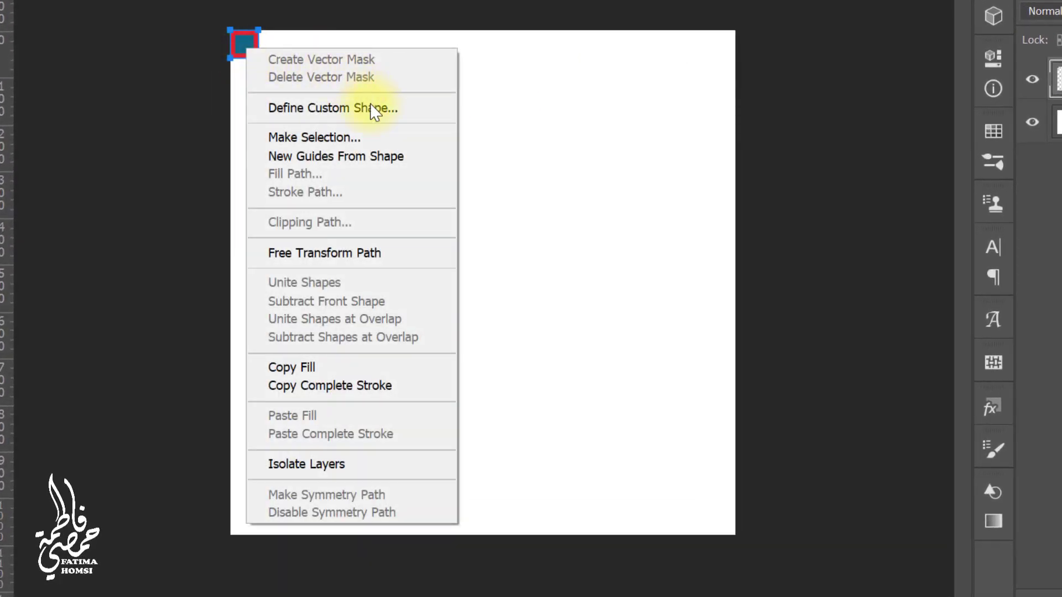
click(408, 157)
Step: Move the square down to the canvas's lower-left corner and create new guides from its shape
drag(244, 44, 246, 519)
right_click(246, 518)
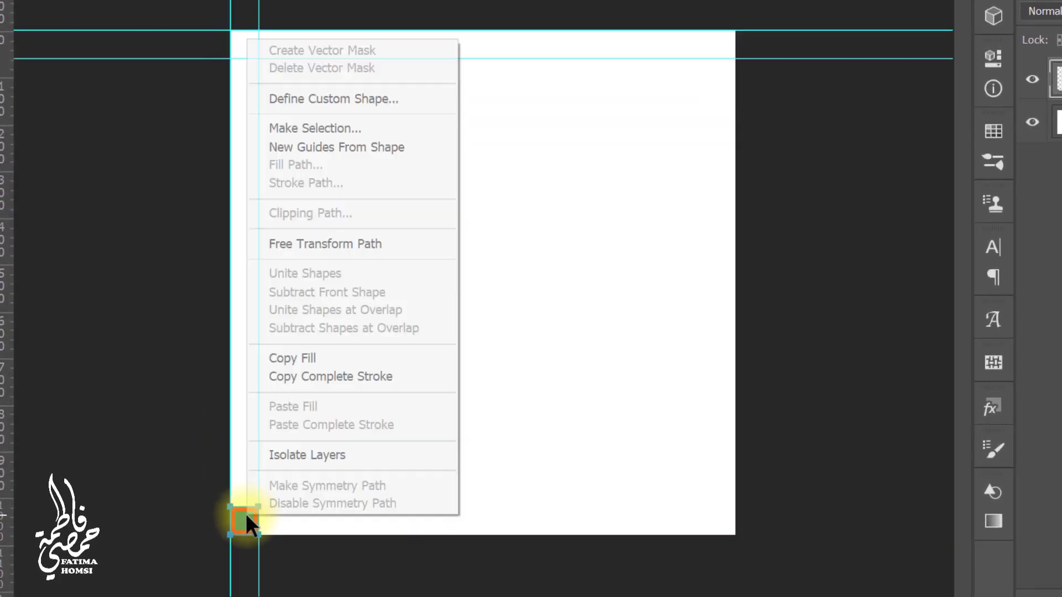
click(429, 150)
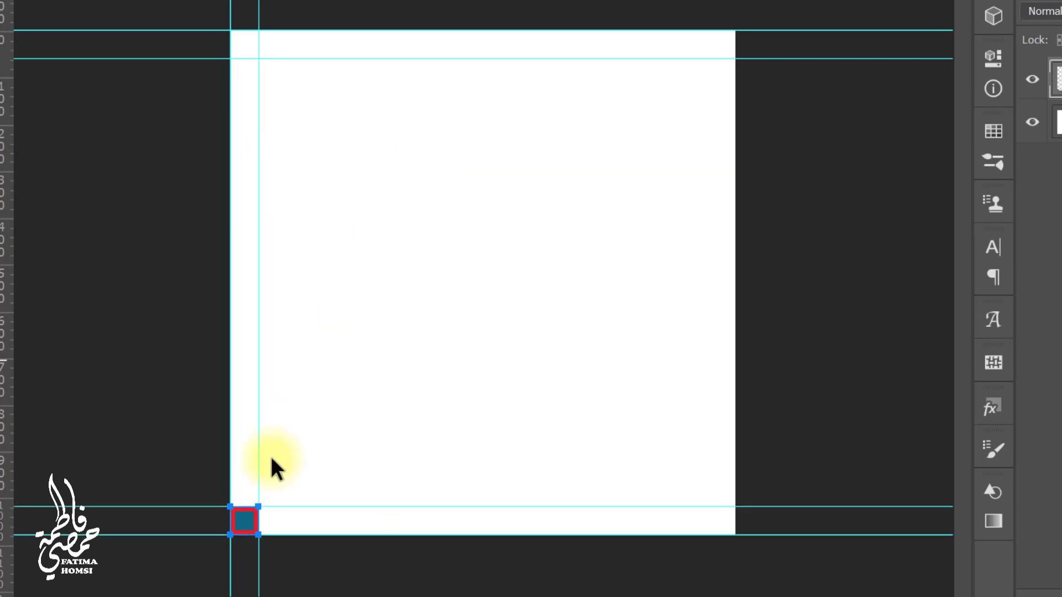
Step: Move the square across to the canvas's lower-right corner and create new guides from its shape
drag(249, 522, 733, 524)
right_click(715, 520)
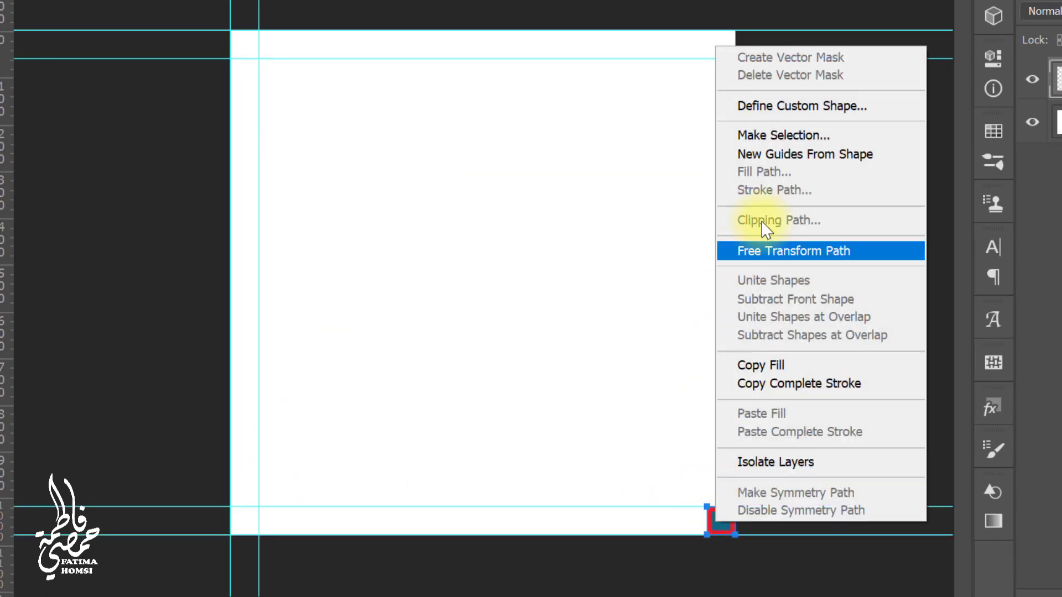
click(887, 153)
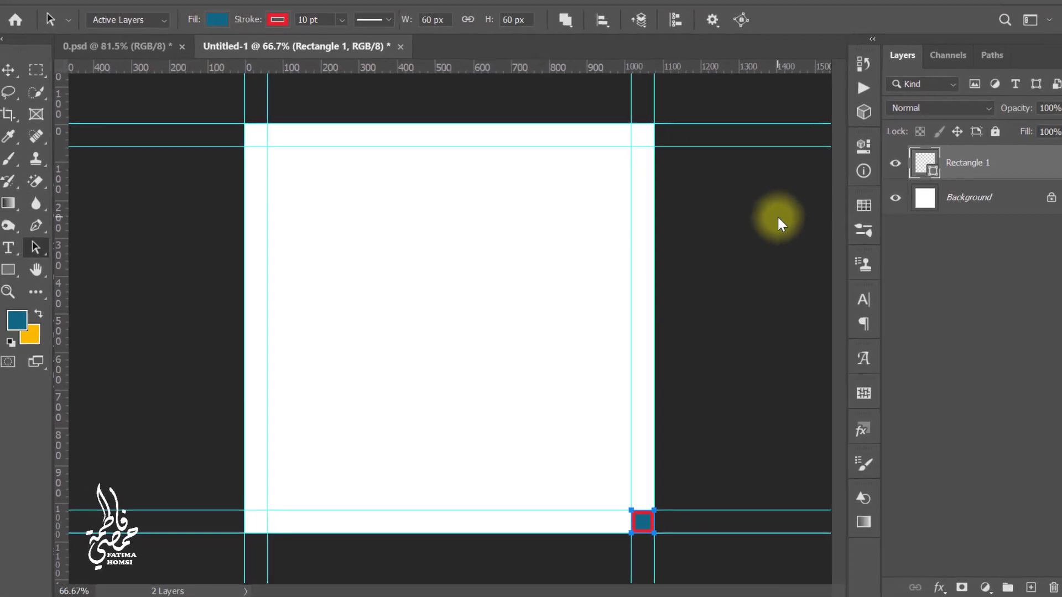
Step: Delete the square's layer and unlock the Background layer
scroll(603, 262, up, 2)
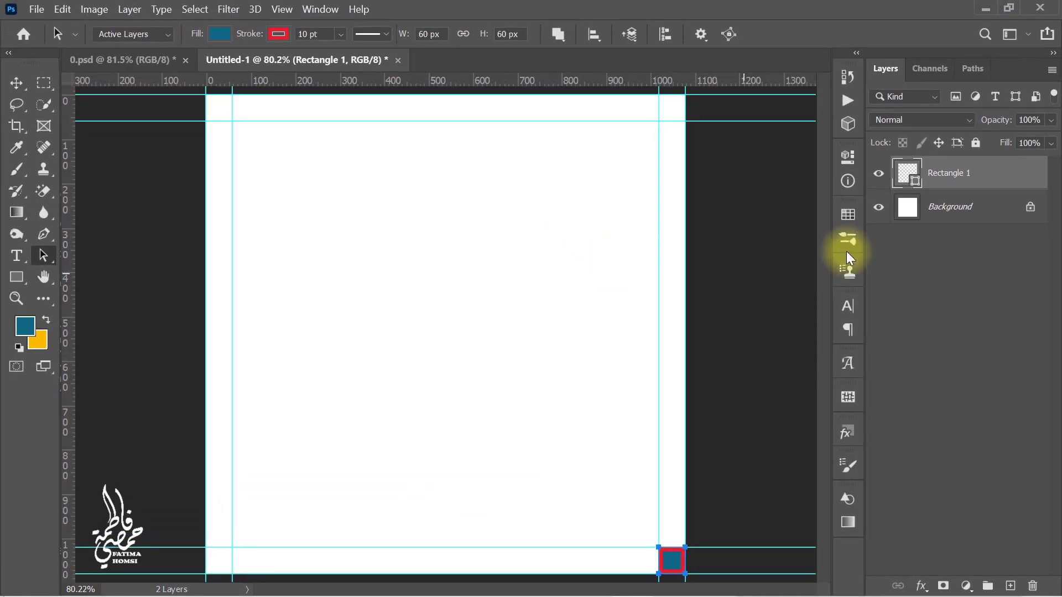
drag(974, 175, 1033, 584)
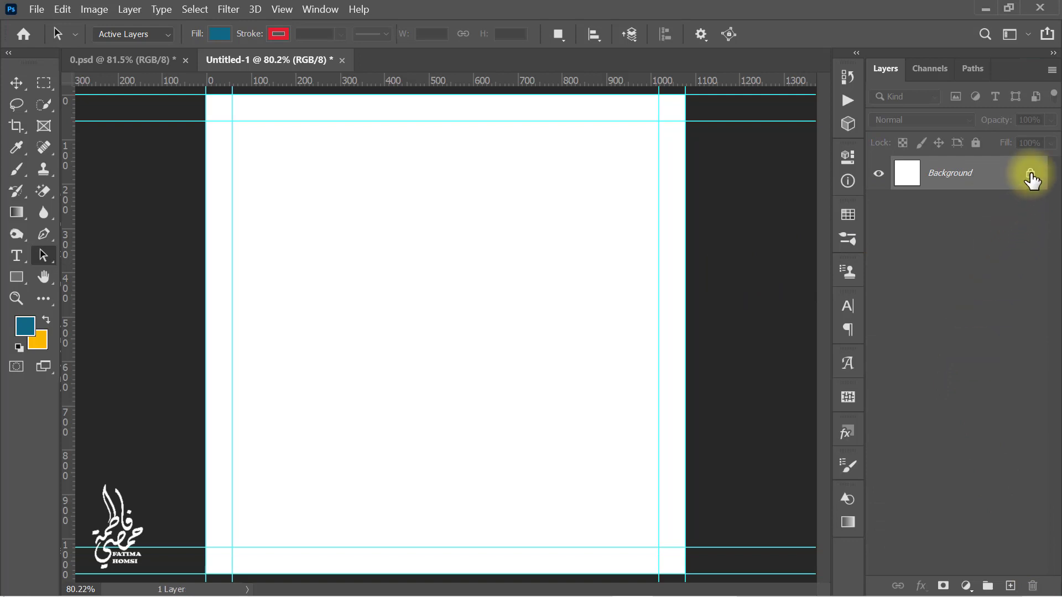
click(1032, 179)
Step: Add a Gradient Overlay effect to the unlocked background layer and set the gradient's dark starting colour stop to 021f31
click(921, 585)
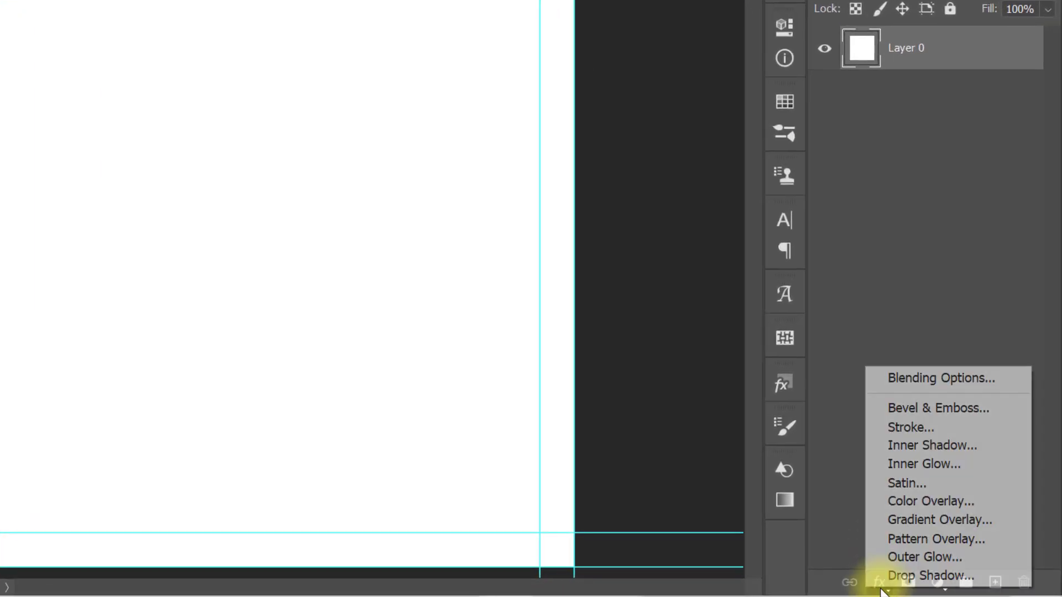
click(883, 377)
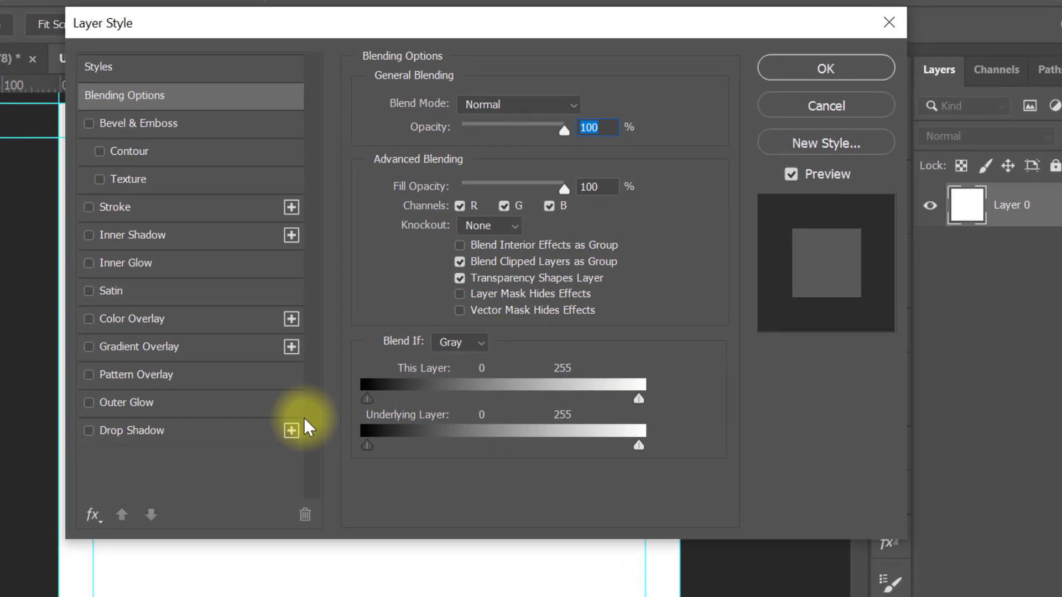
click(230, 354)
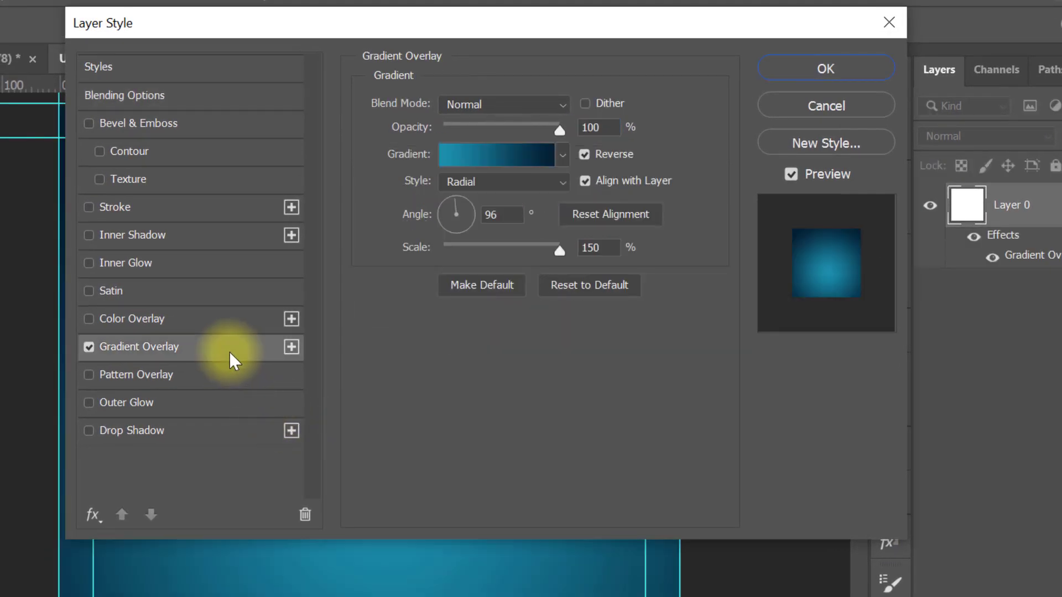
click(499, 162)
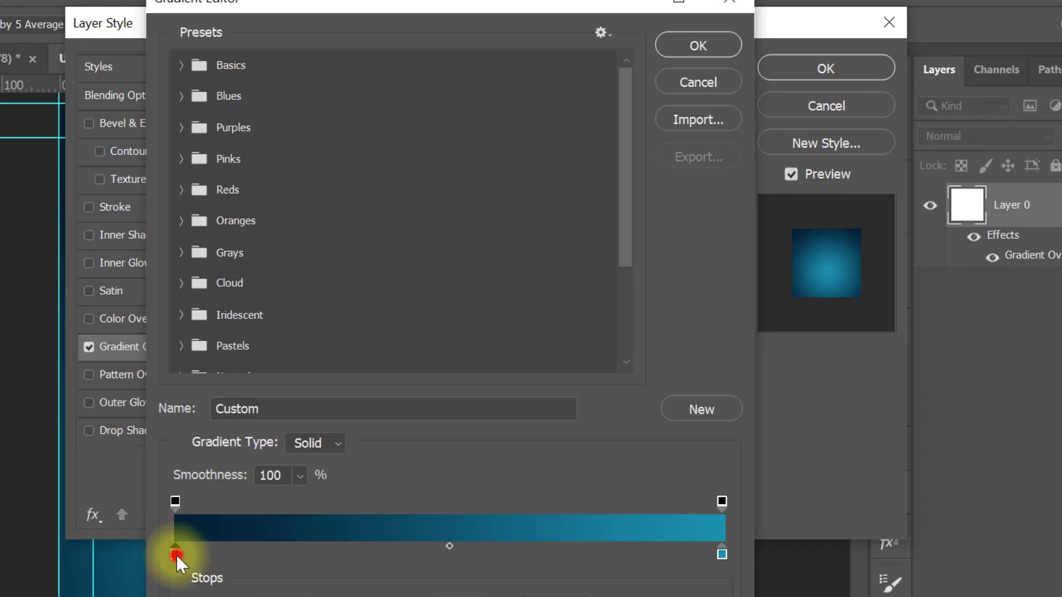
double_click(176, 556)
double_click(537, 396)
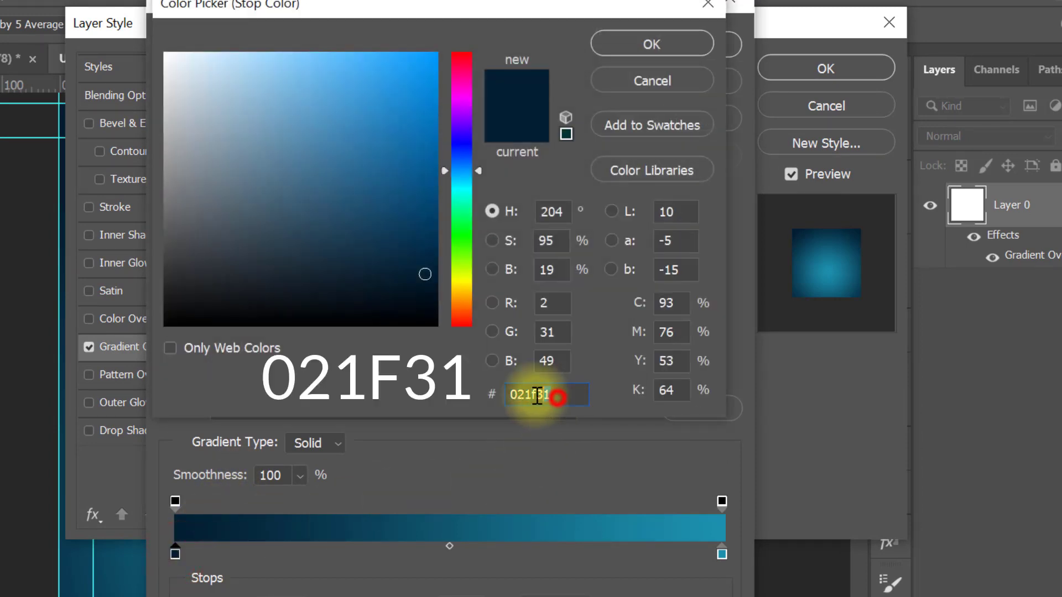
click(606, 44)
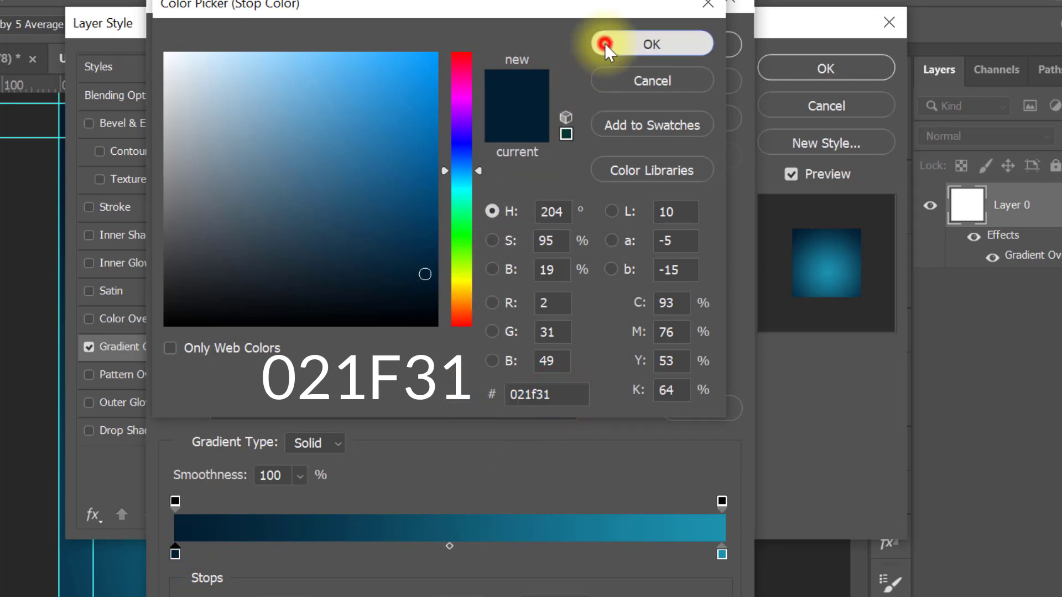
Step: Set the gradient's ending colour stop to 1c91af and apply the radial Gradient Overlay at 150% scale
double_click(721, 555)
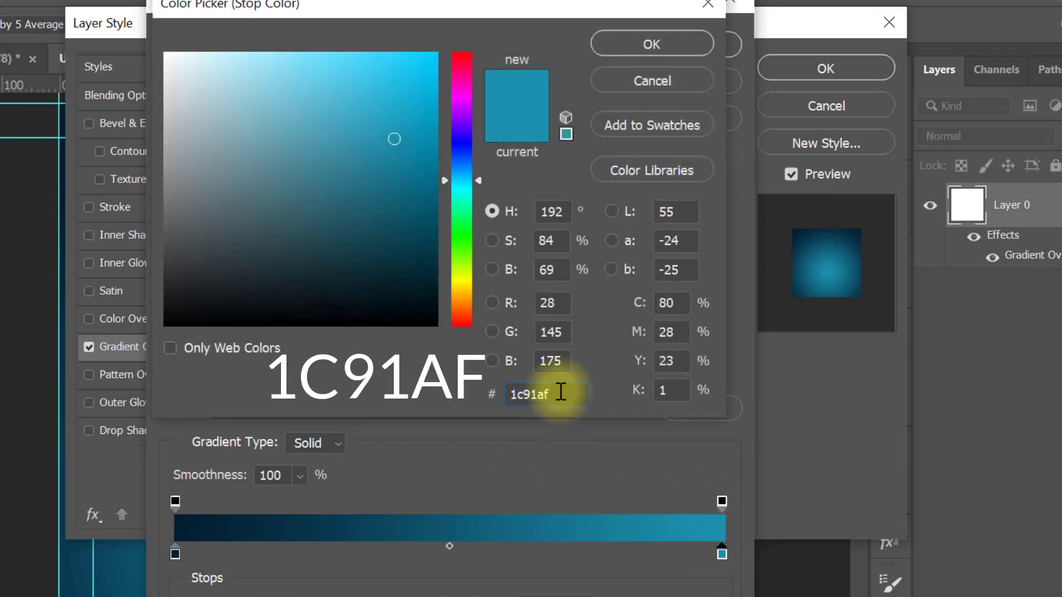
drag(560, 392, 476, 394)
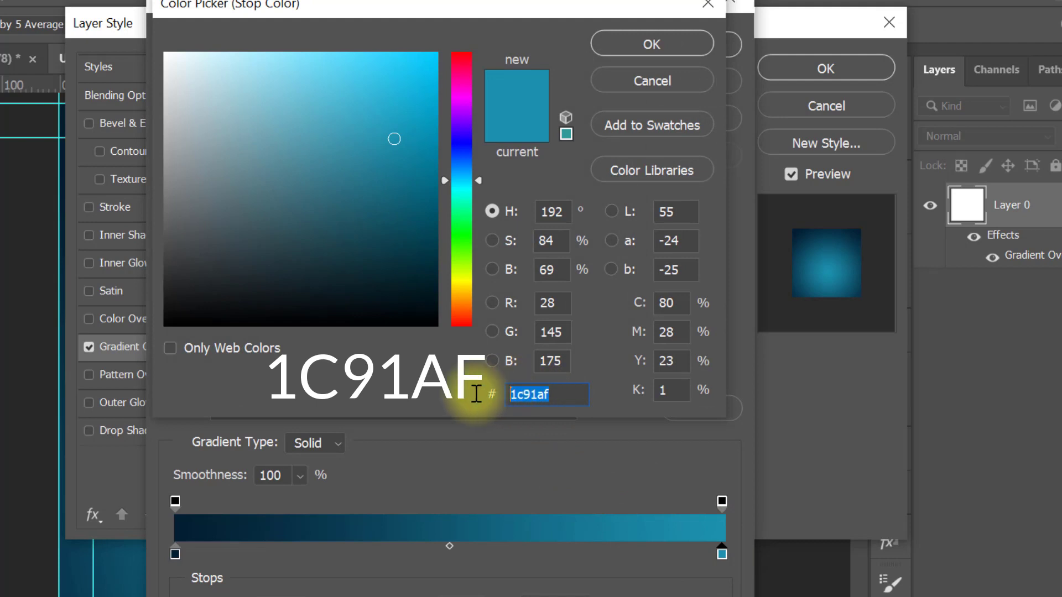
click(622, 45)
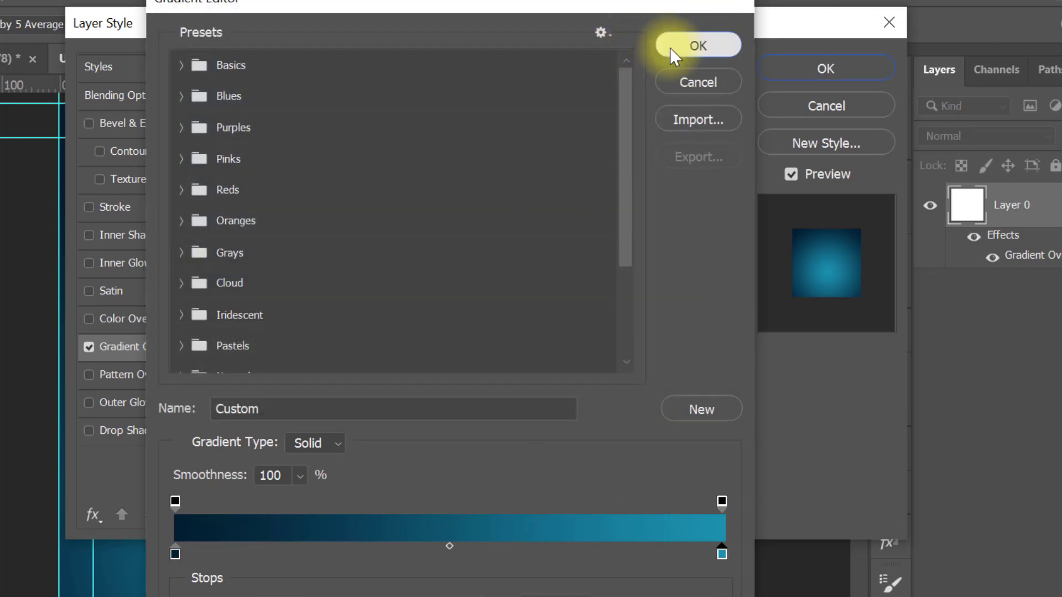
click(672, 48)
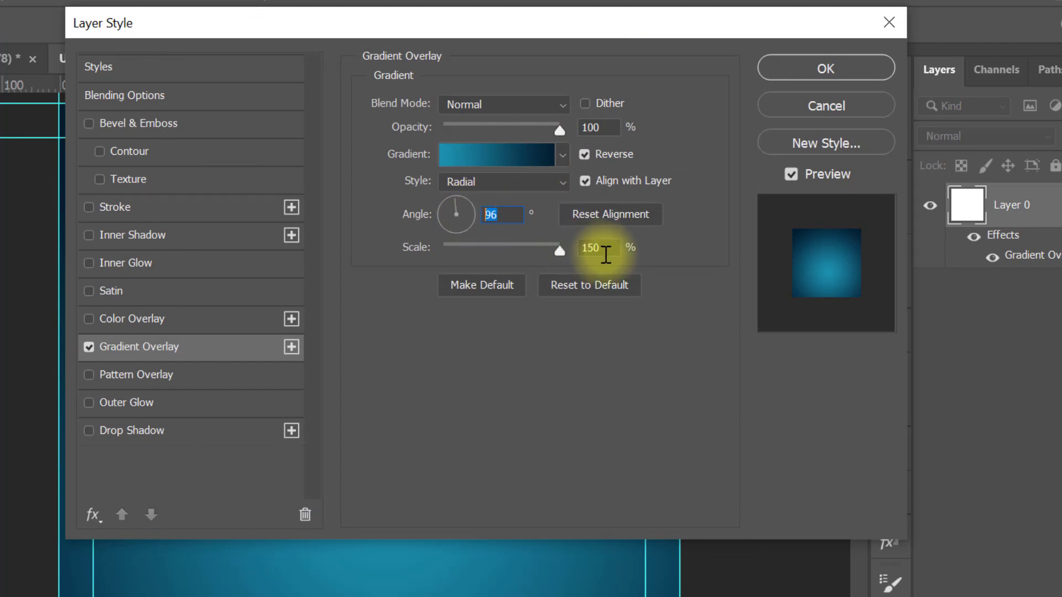
click(606, 253)
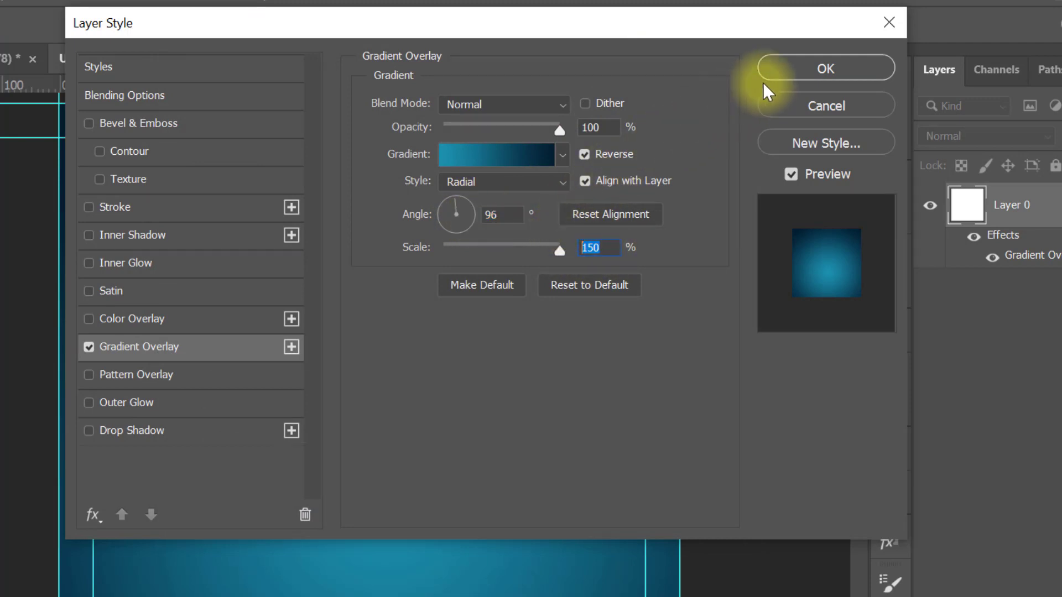
click(792, 66)
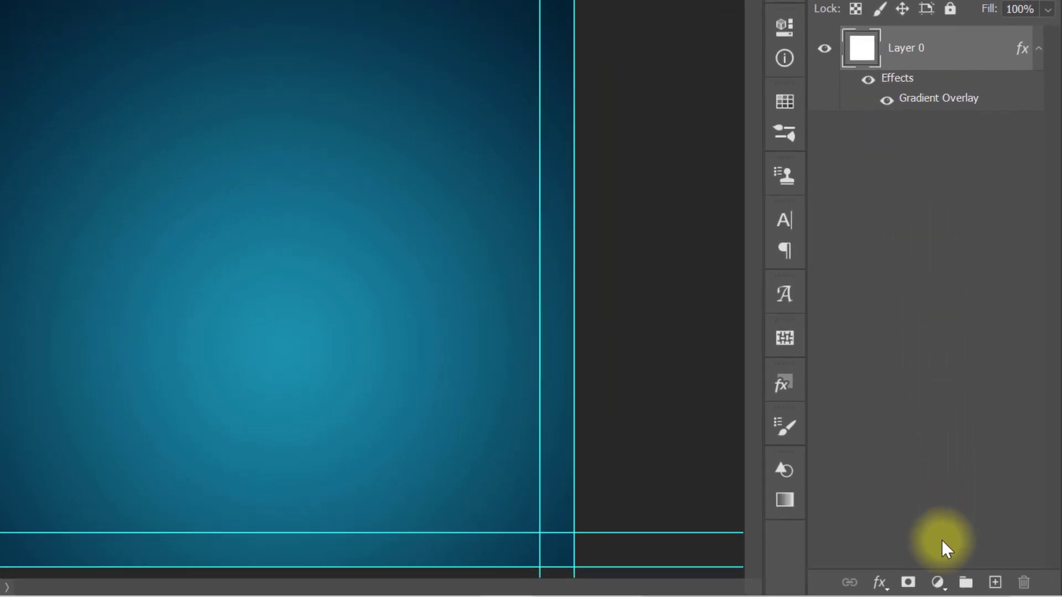
Step: Add a Pattern fill layer above the gradient using the dark grunge halftone pattern at 100% scale
click(937, 583)
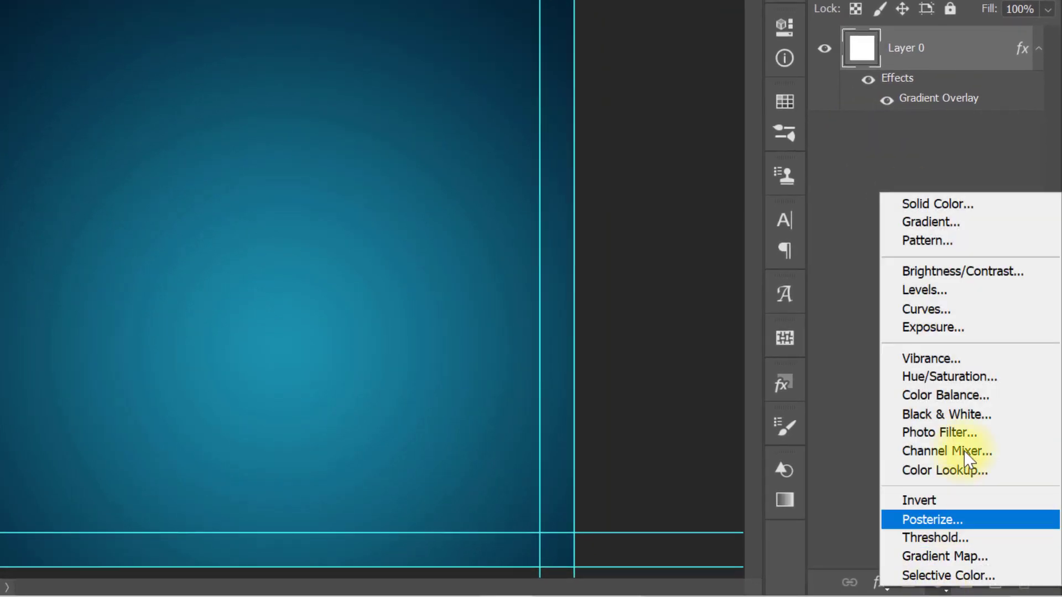
click(992, 244)
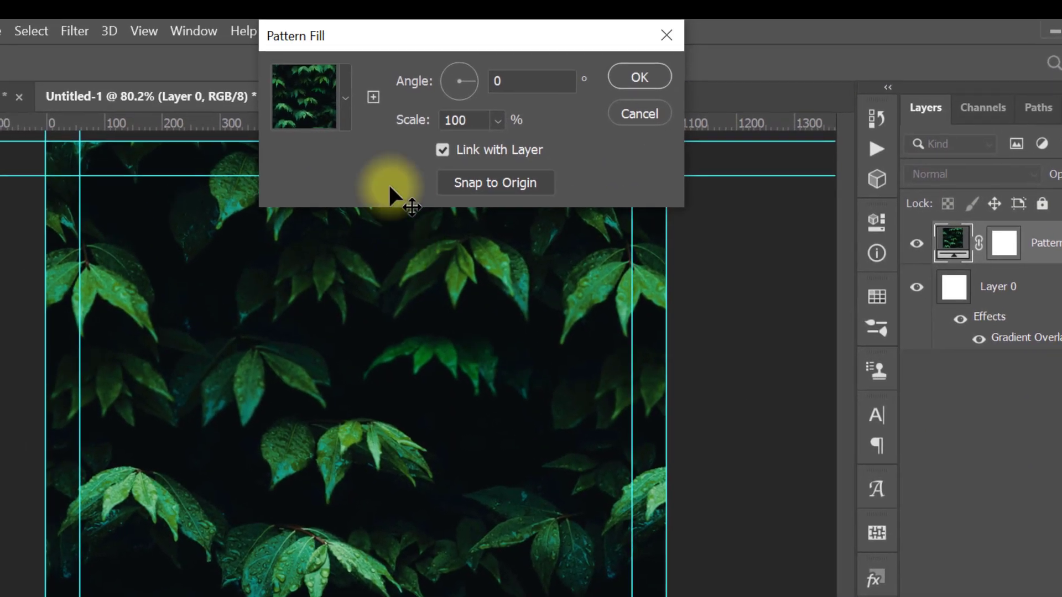
click(345, 115)
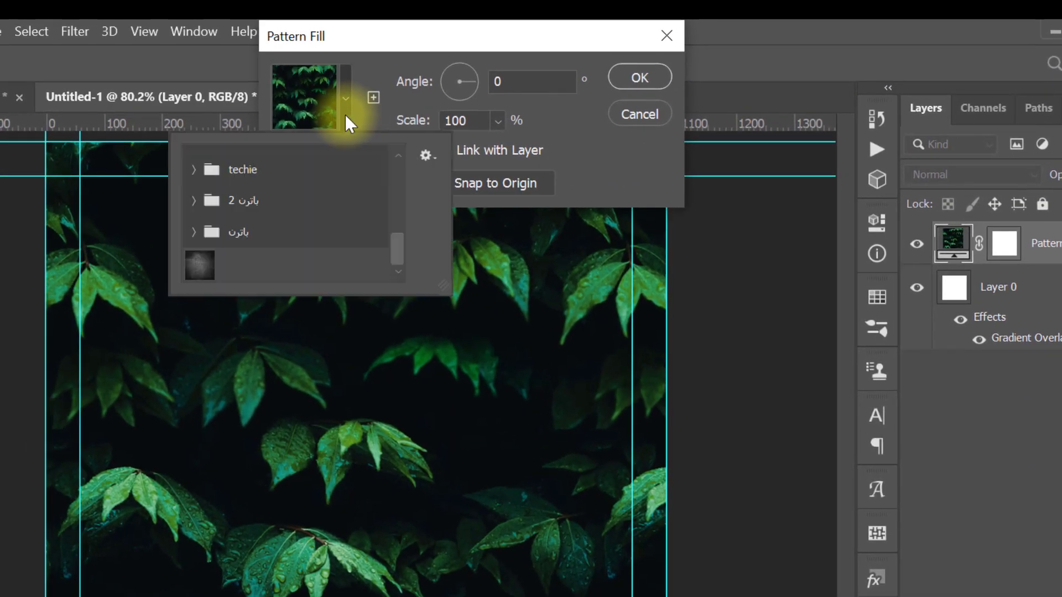
click(189, 279)
click(403, 49)
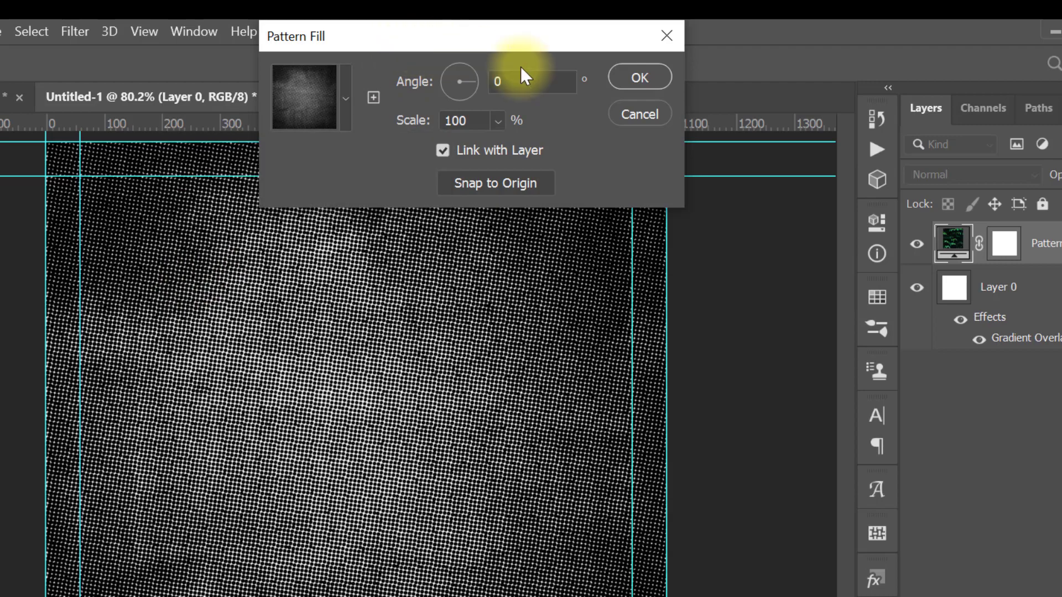
click(621, 81)
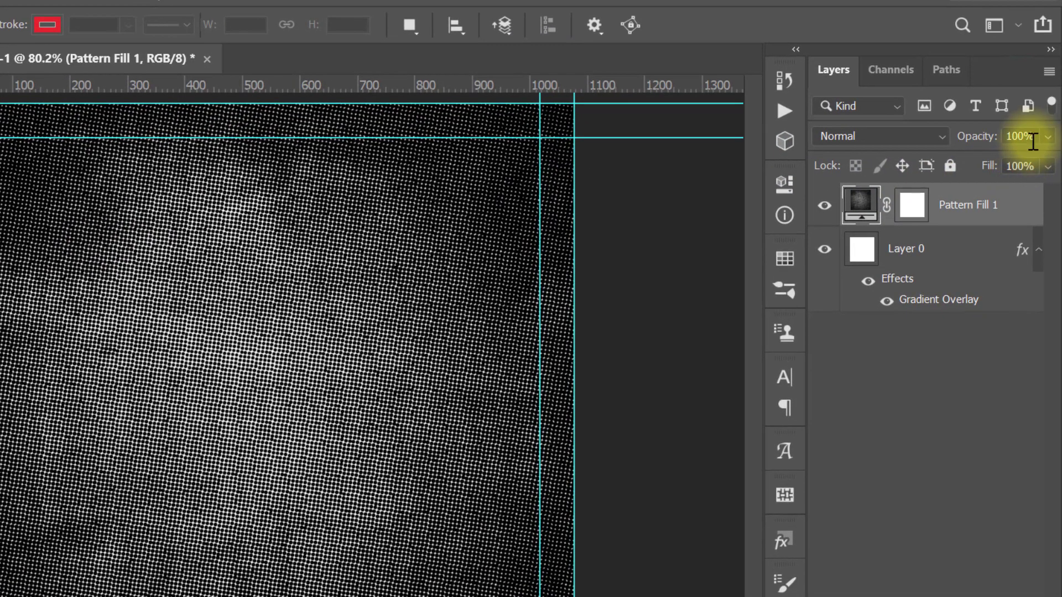
Step: Set the pattern fill layer's opacity to 15% and its blend mode to Multiply
click(1033, 137)
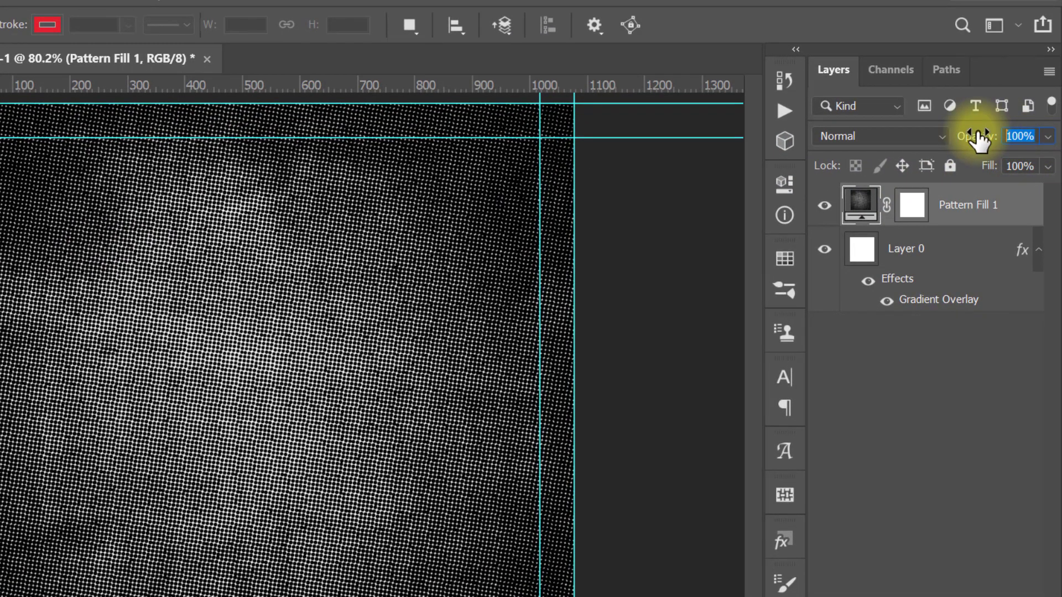
text(15)
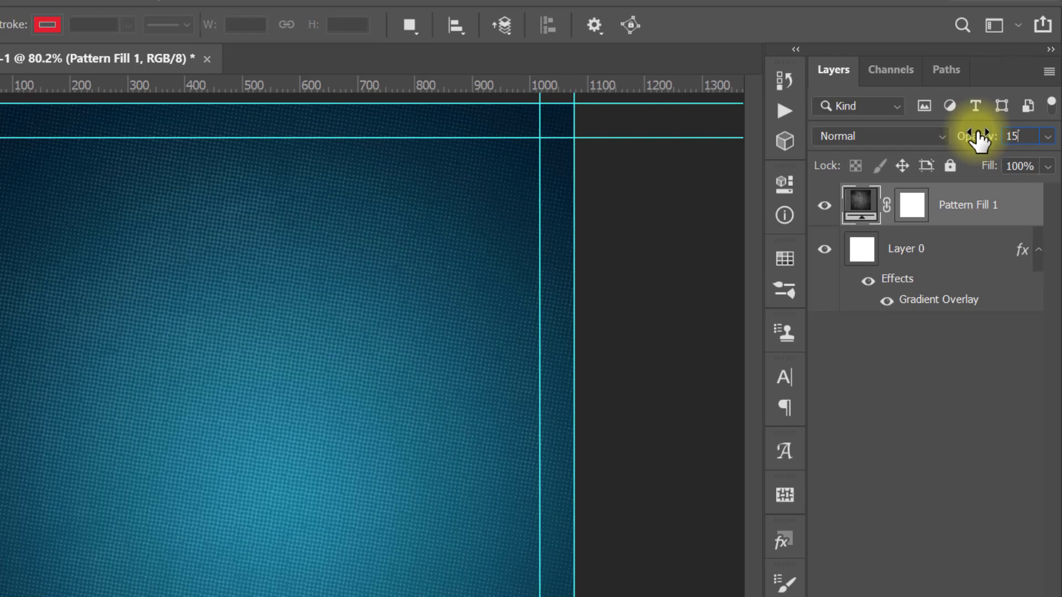
click(907, 137)
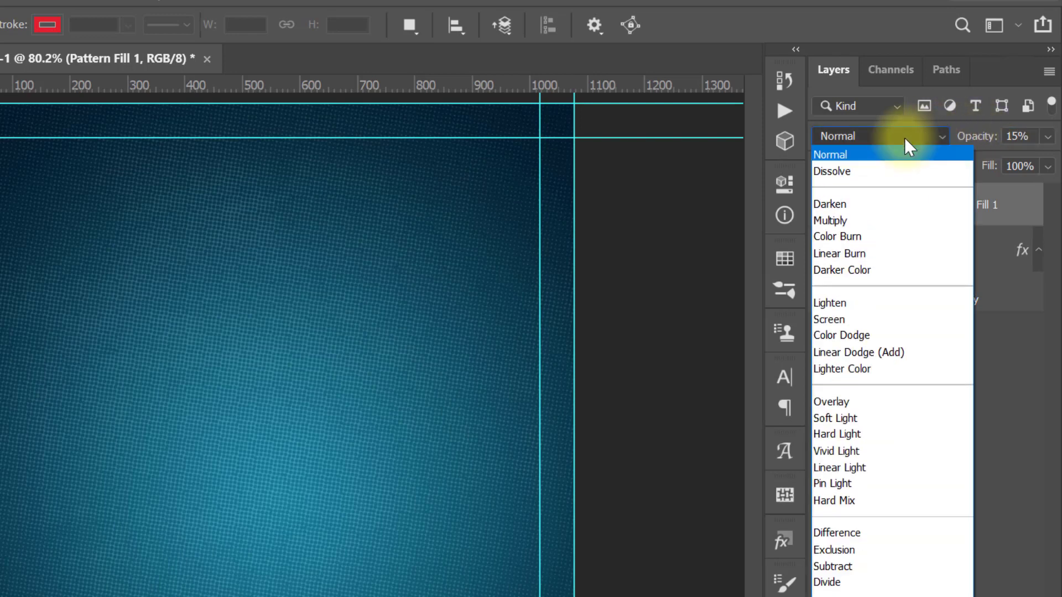
key(Down)
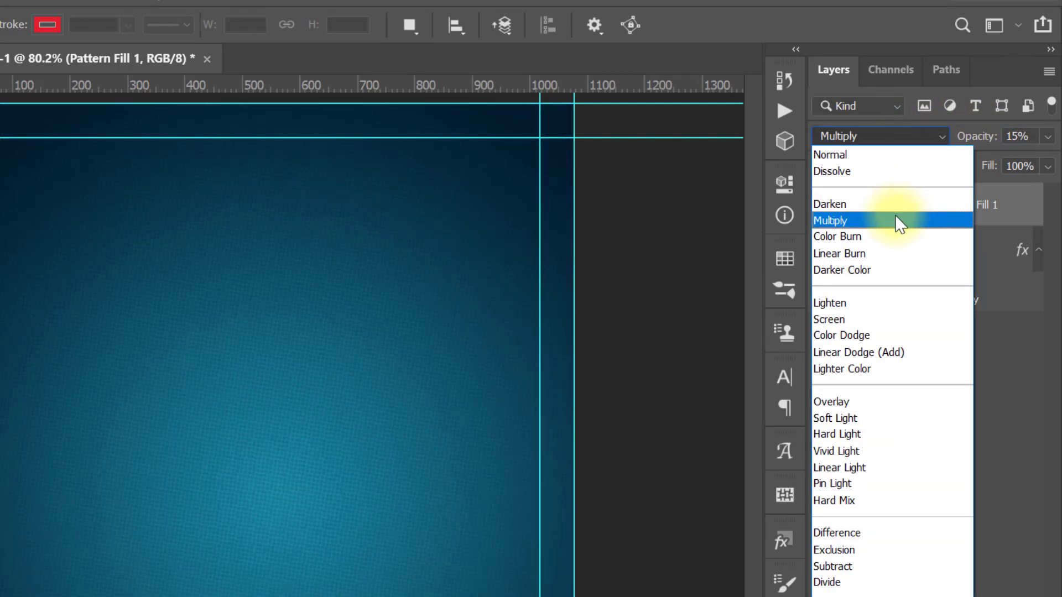
click(895, 220)
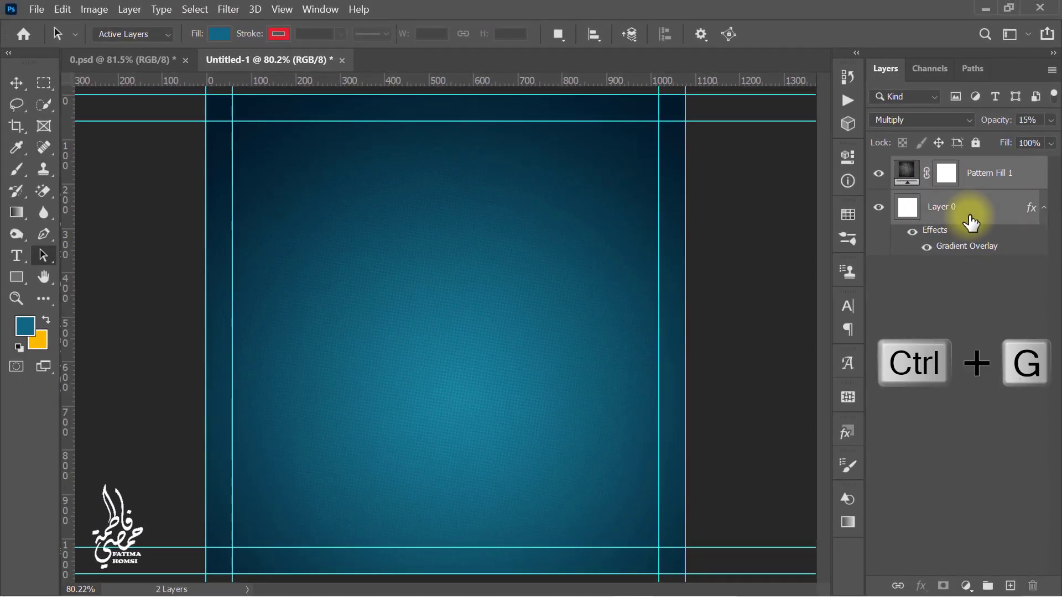
Step: Group the pattern fill layer with the gradient layer and name the group BACKGROUND
key(ctrl+g)
double_click(940, 167)
text(BAC)
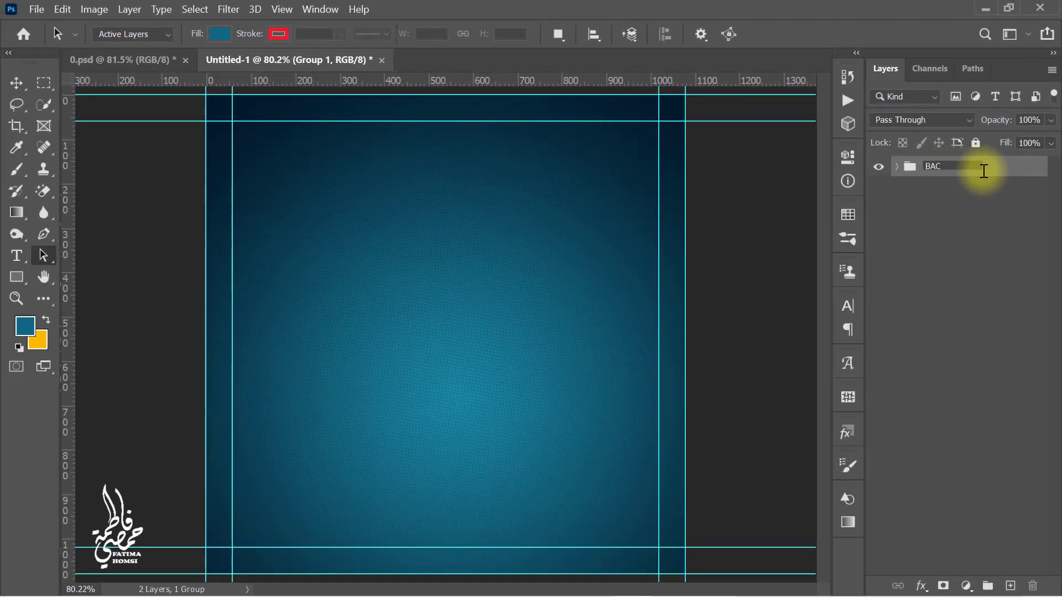
text(KGROUND)
key(Return)
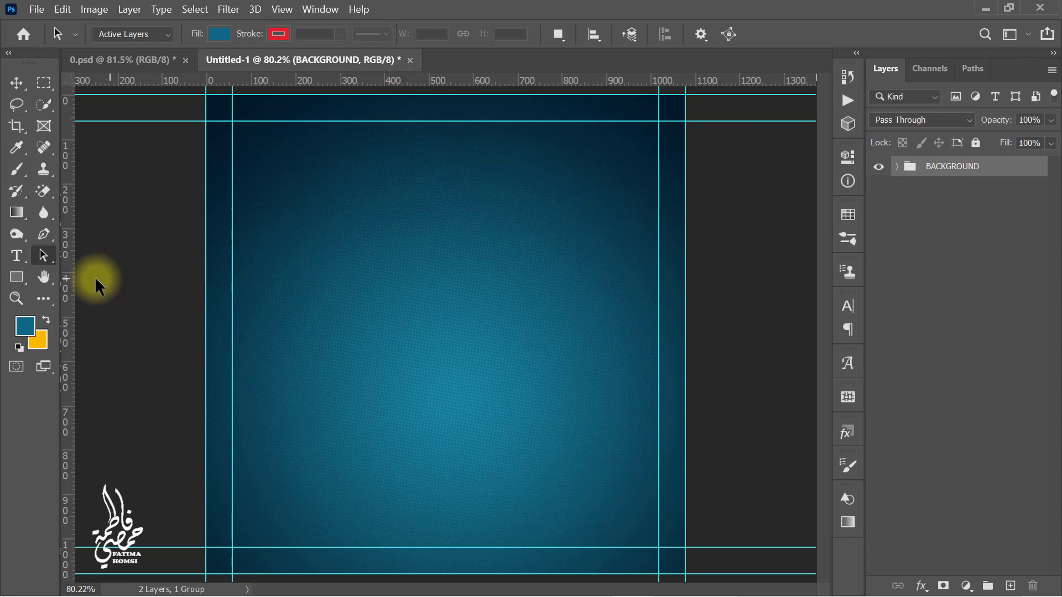
Step: Draw a rectangle shape about 957 x 469 px across the middle of the canvas and set its stroke width to 0 pt
click(18, 282)
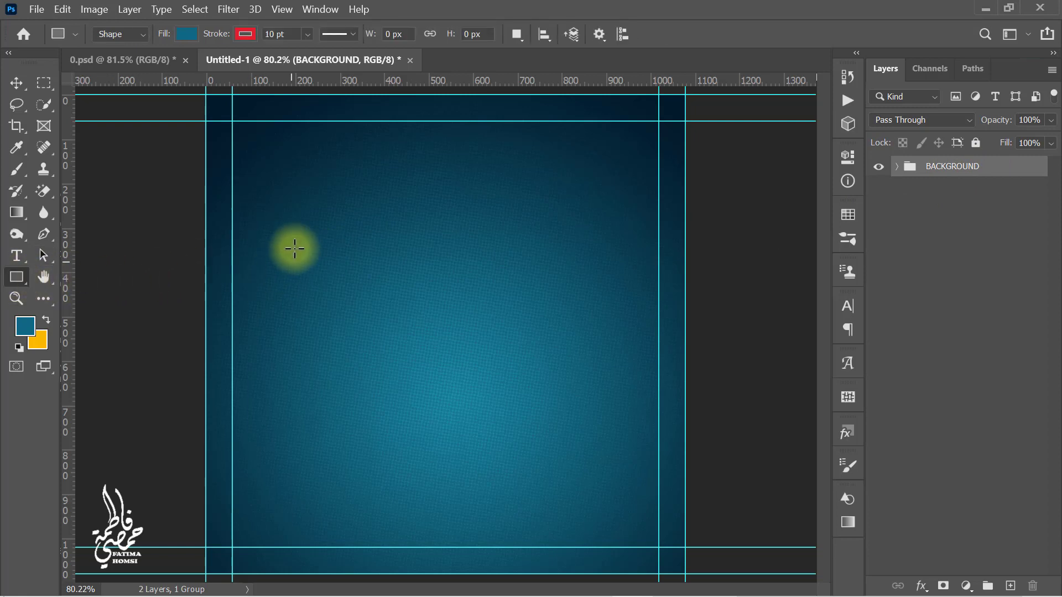
drag(250, 237, 674, 445)
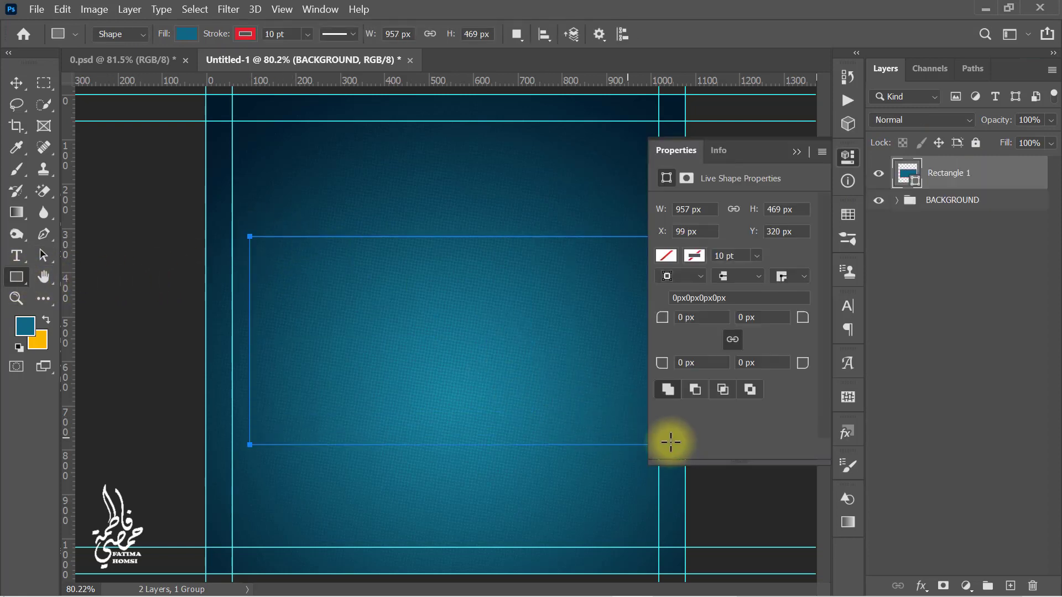
click(795, 151)
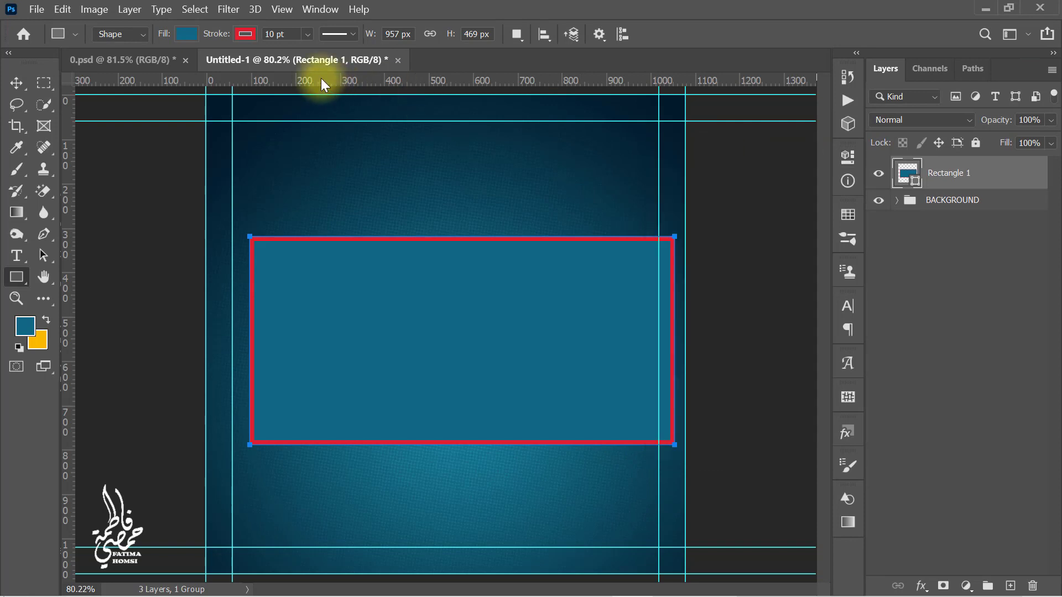
drag(228, 35, 174, 38)
Step: Rotate the rectangle by about -35° and move it so it cuts diagonally across the canvas's lower-right corner
key(ctrl+t)
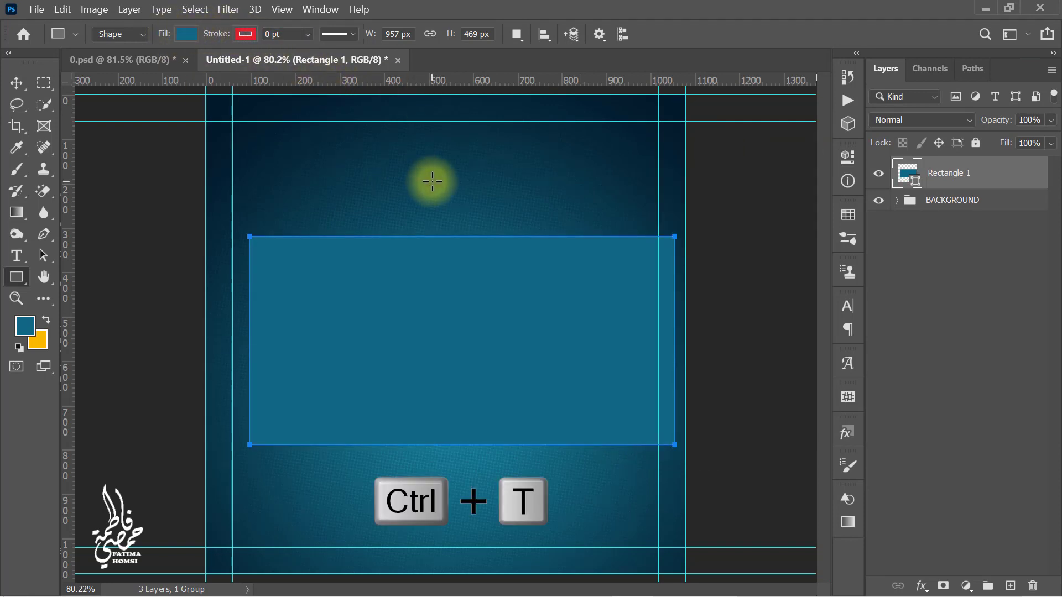
drag(441, 182, 357, 227)
drag(451, 362, 588, 563)
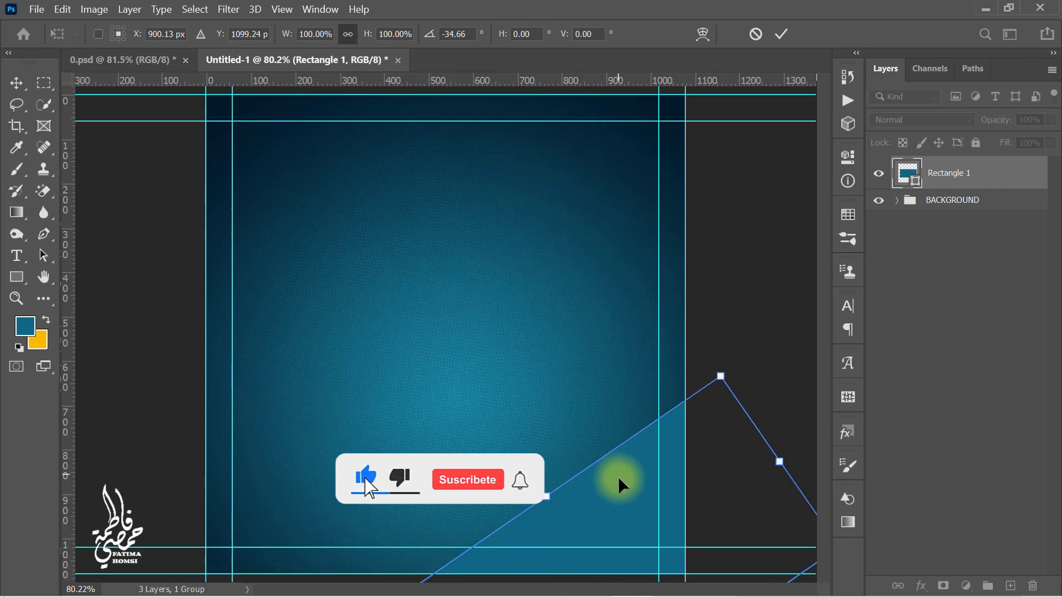
click(781, 34)
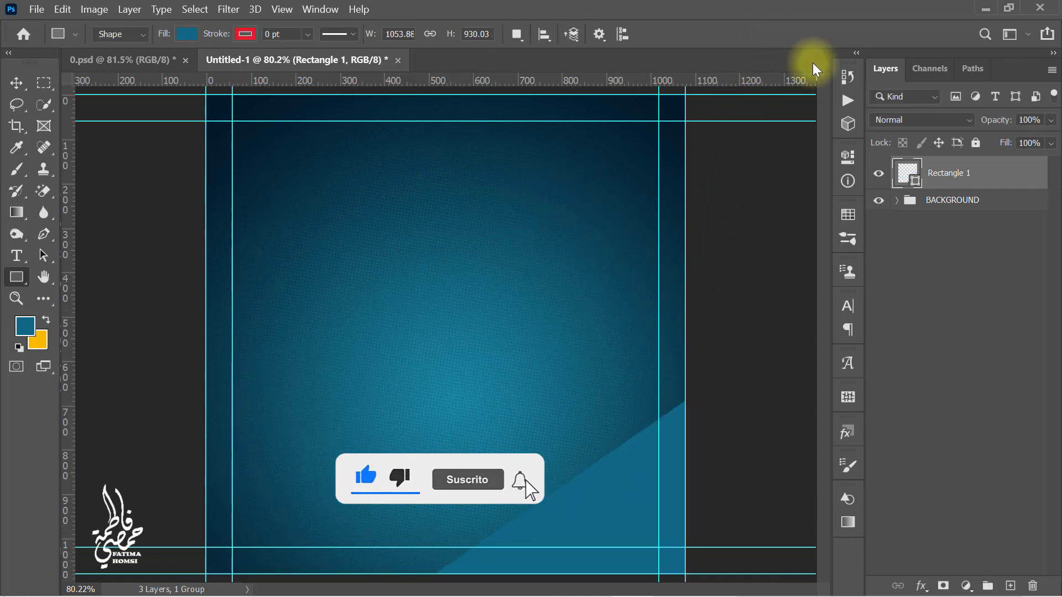
Step: Set the rotated rectangle's fill colour to fbb900
double_click(907, 173)
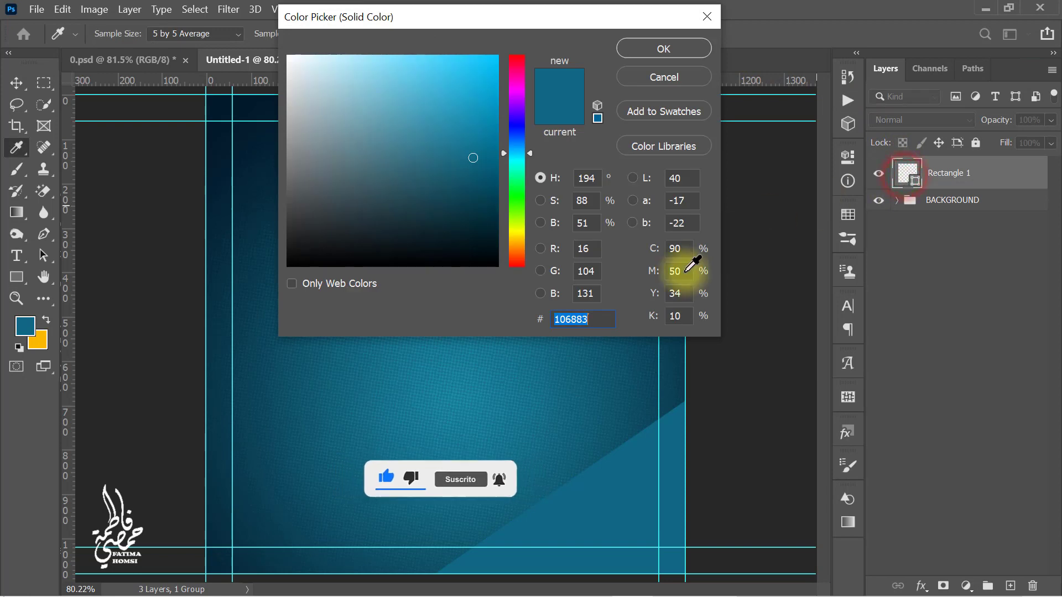
double_click(586, 320)
text(f)
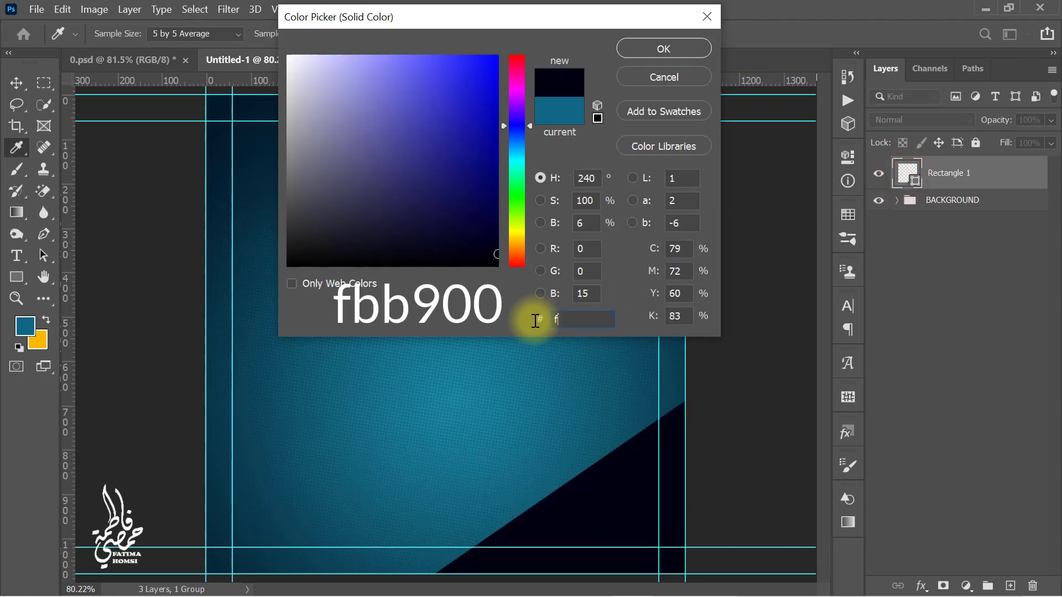
text(bb900)
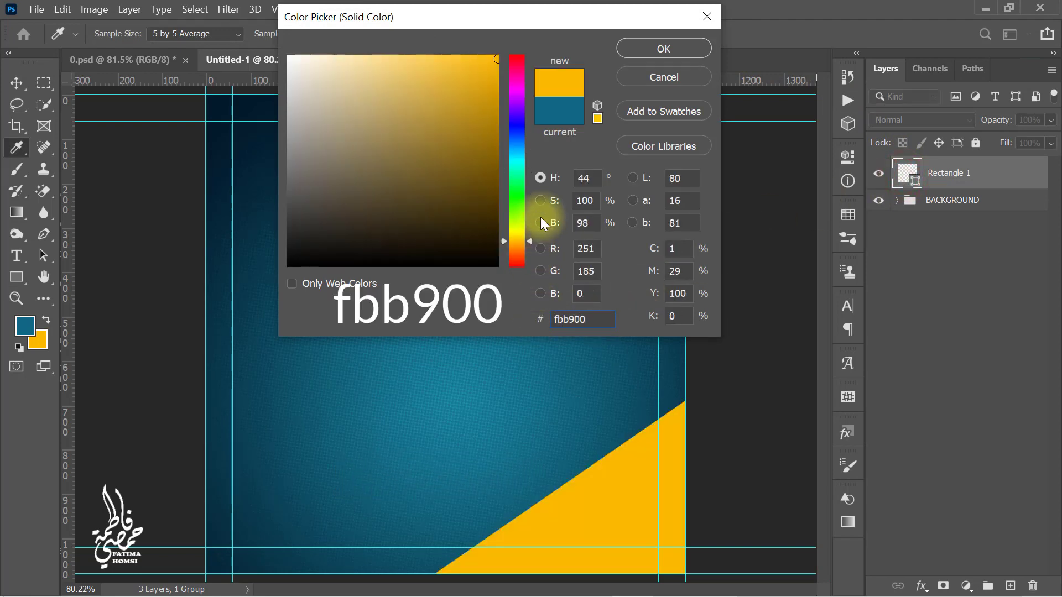
click(642, 47)
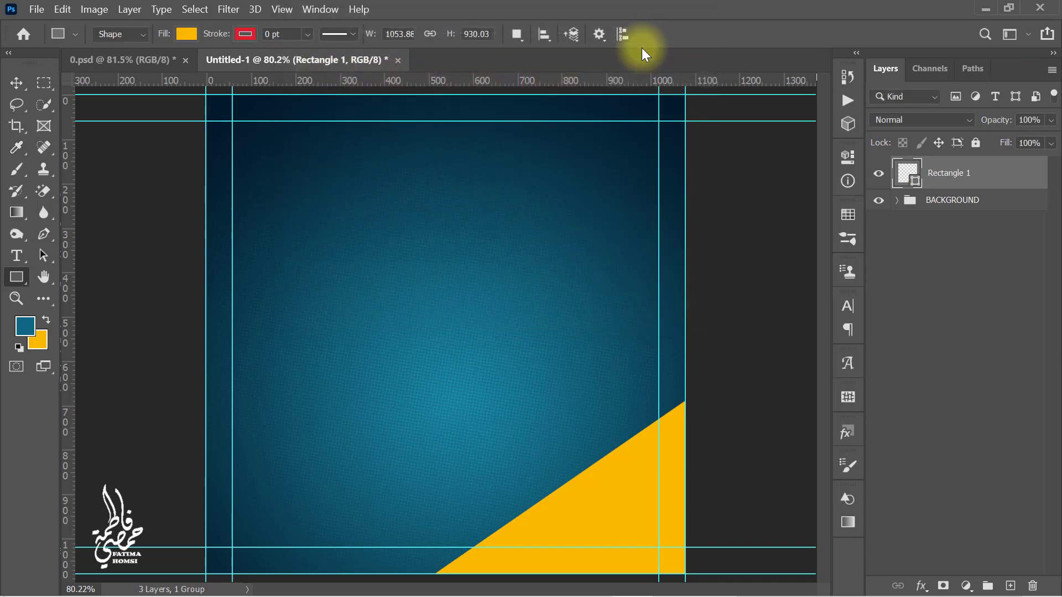
Step: Duplicate the yellow rectangle and move the copy so it cuts diagonally across the canvas's upper-left corner
key(ctrl+j)
key(ctrl+t)
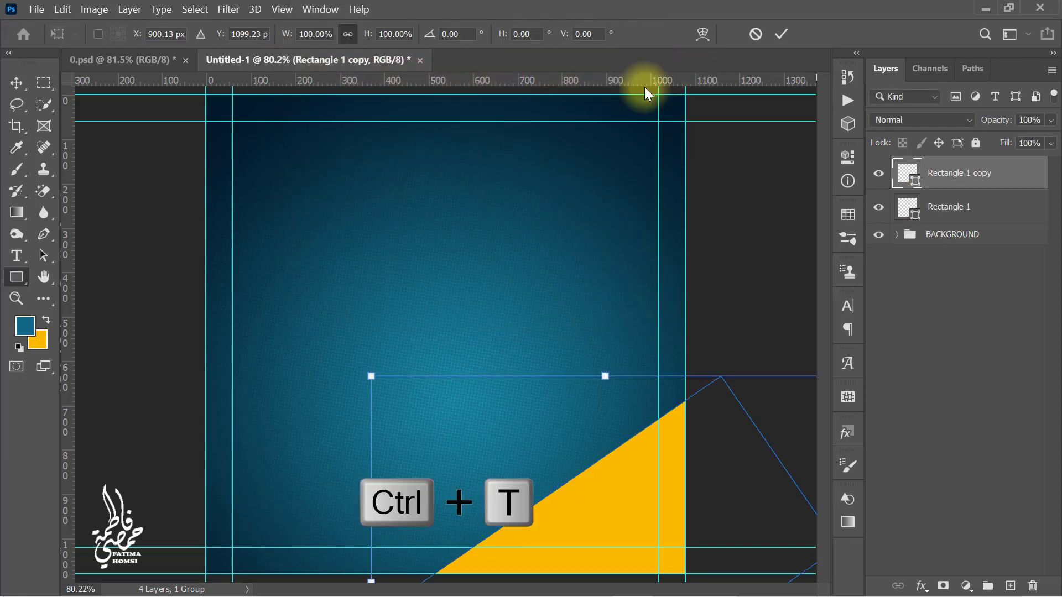
drag(627, 446, 215, 45)
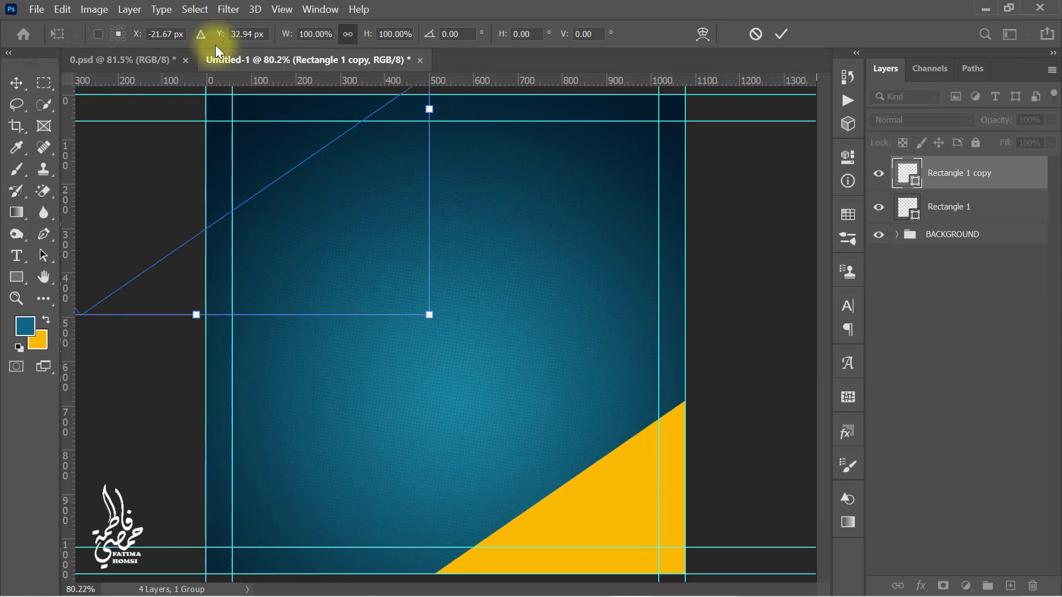
drag(255, 154, 255, 149)
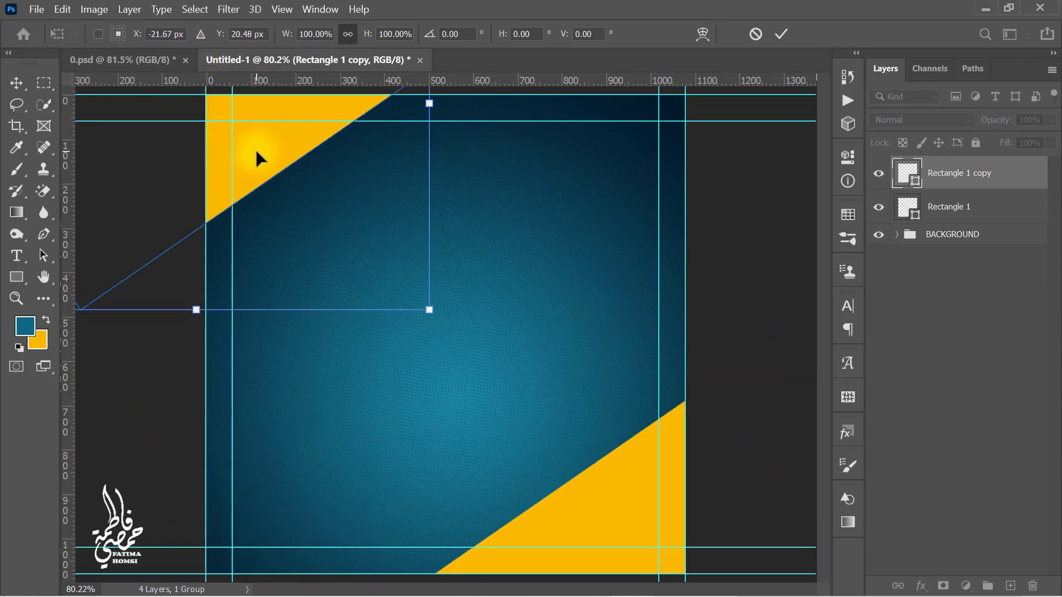
click(782, 35)
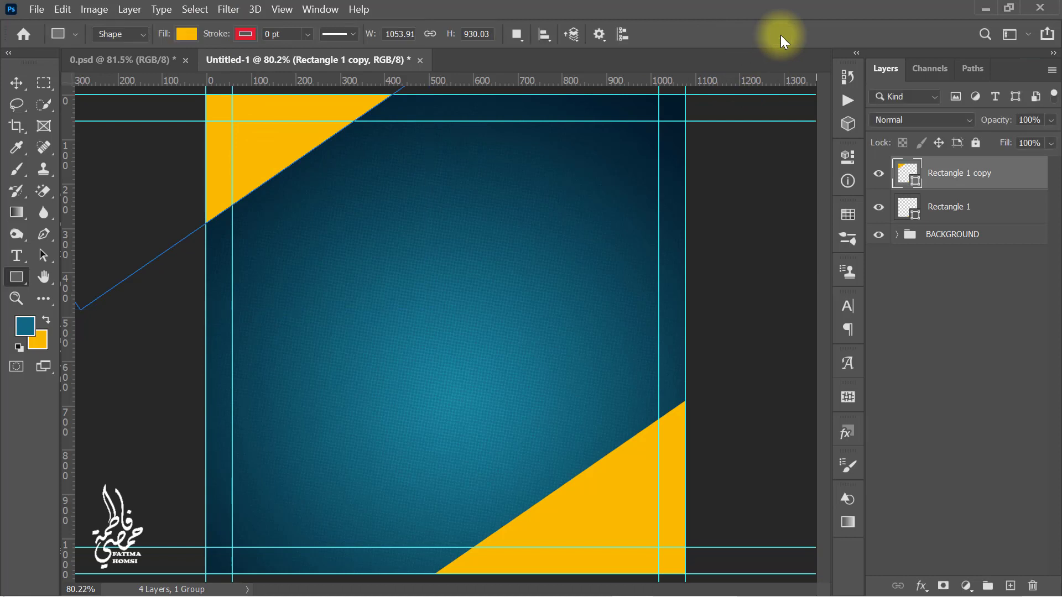
Step: Draw a circle about 21 px in diameter below the upper-left yellow corner and fill it with white
right_click(18, 279)
click(101, 305)
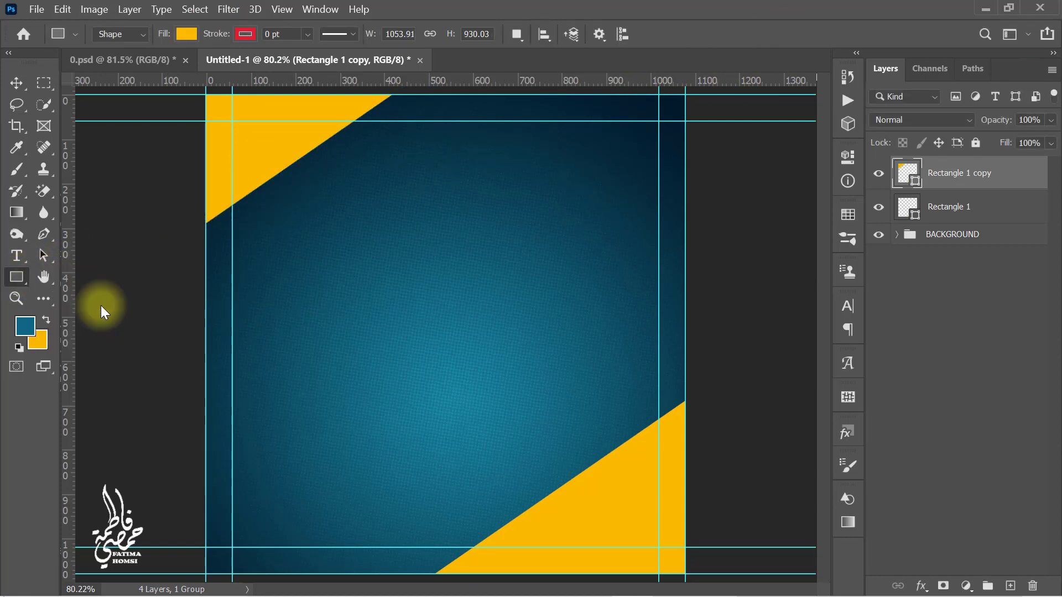
scroll(238, 255, up, 5)
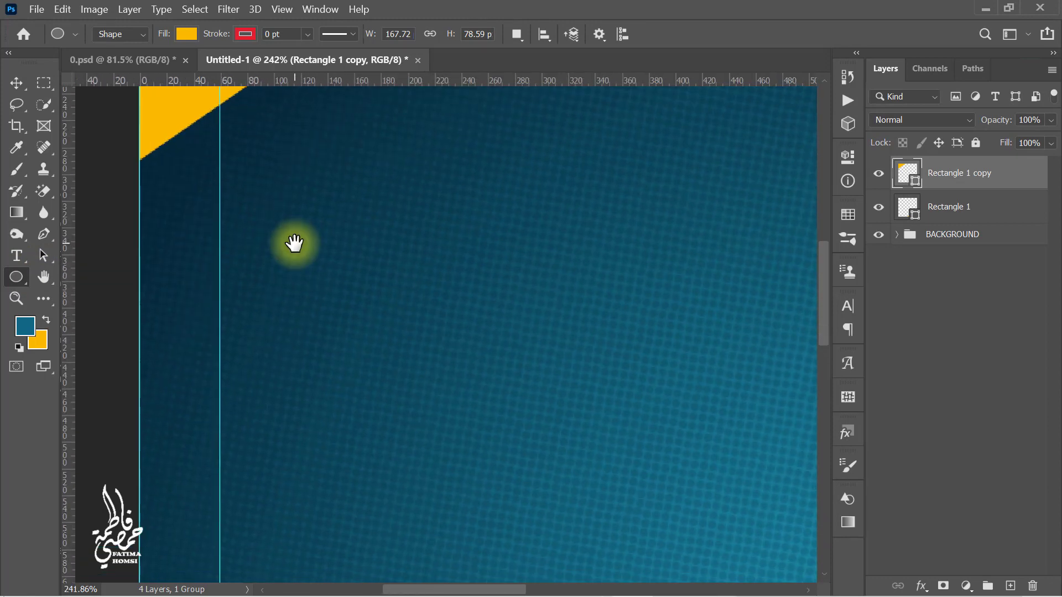
drag(256, 193, 286, 220)
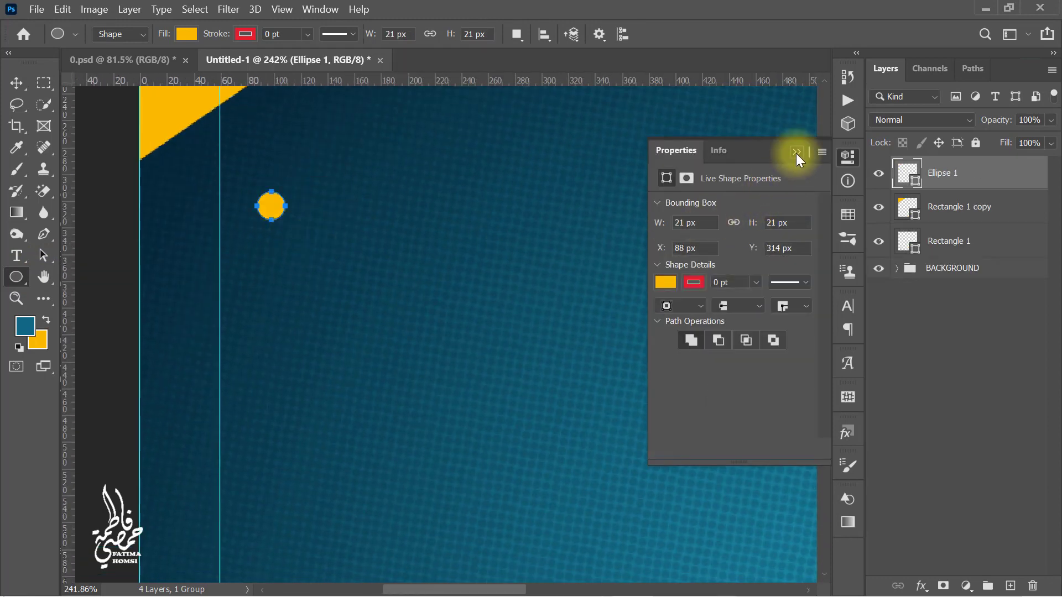
click(795, 152)
click(188, 34)
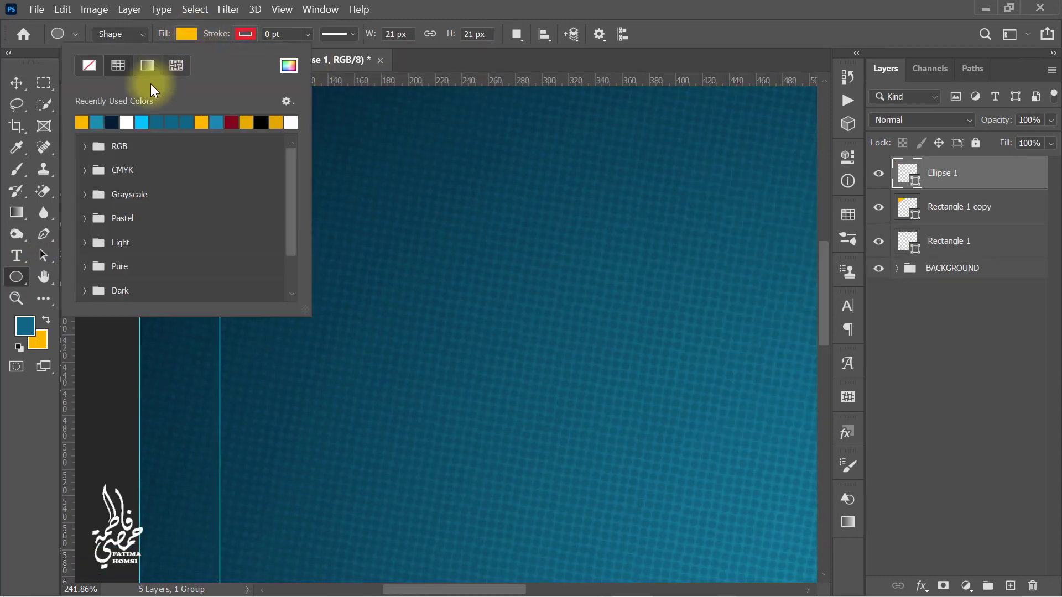
click(140, 122)
click(527, 6)
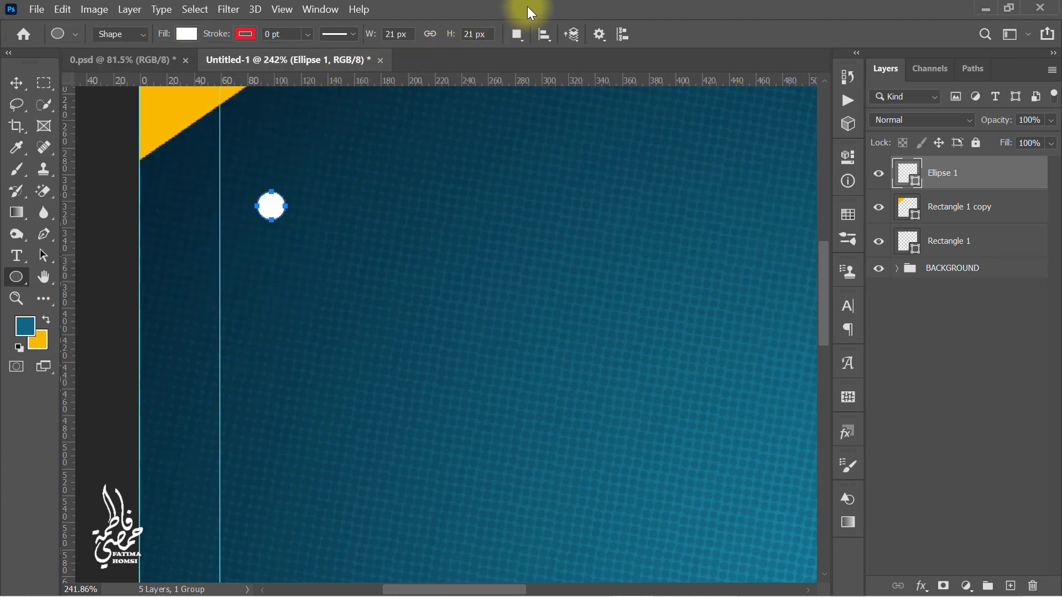
Step: Copy the white circle's path straight down within its layer to form an evenly spaced column of five dots
click(45, 256)
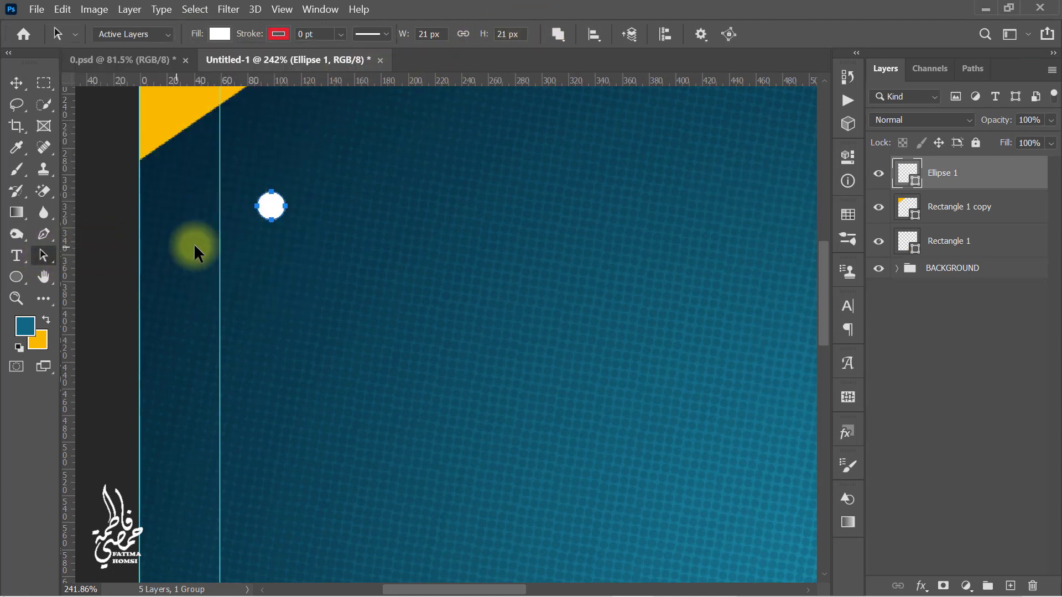
key(alt)
drag(270, 208, 271, 256)
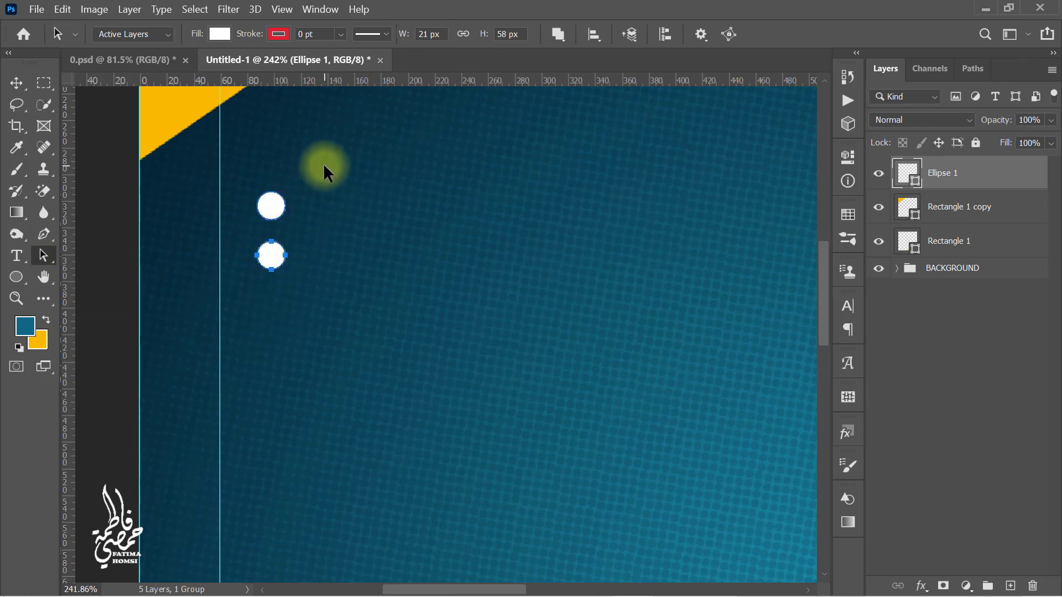
drag(324, 171, 238, 308)
key(alt)
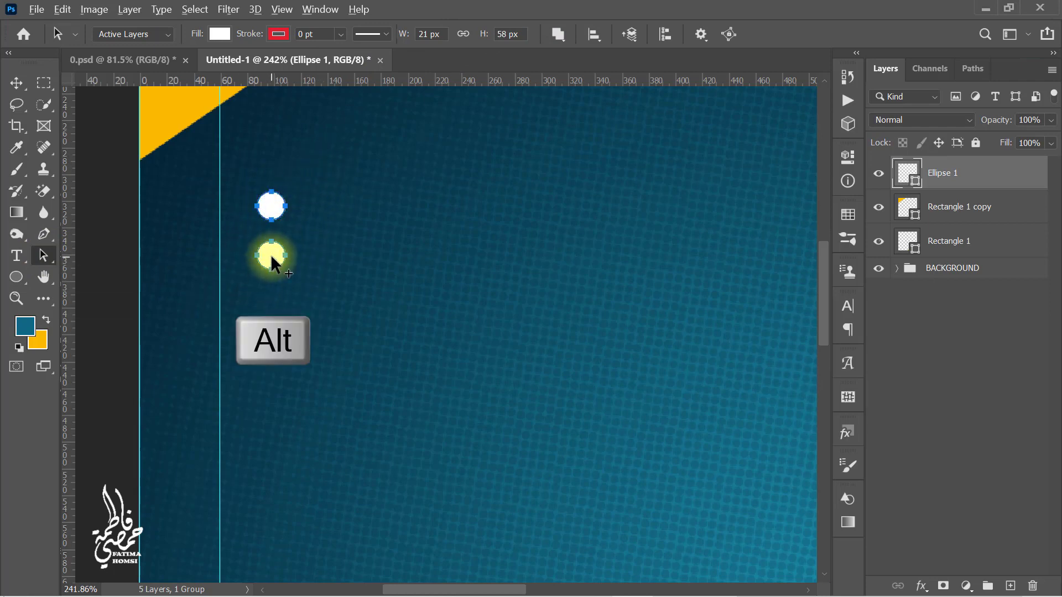
drag(270, 255, 271, 408)
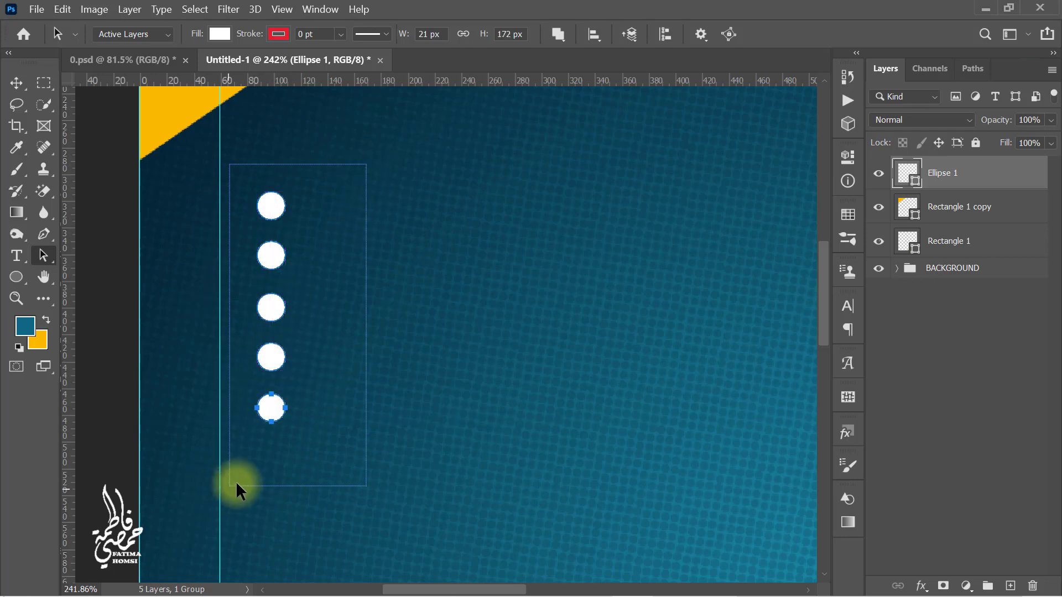
Step: Copy the column of dots sideways to build an evenly spaced grid of seven columns by five rows
drag(235, 481, 236, 483)
key(alt)
drag(269, 409, 322, 410)
drag(405, 157, 230, 449)
drag(269, 409, 369, 410)
drag(503, 154, 398, 409)
drag(424, 410, 571, 412)
Step: Scale the dot grid down to about 28% and place it against the left margin guide below the yellow corner
scroll(516, 449, down, 8)
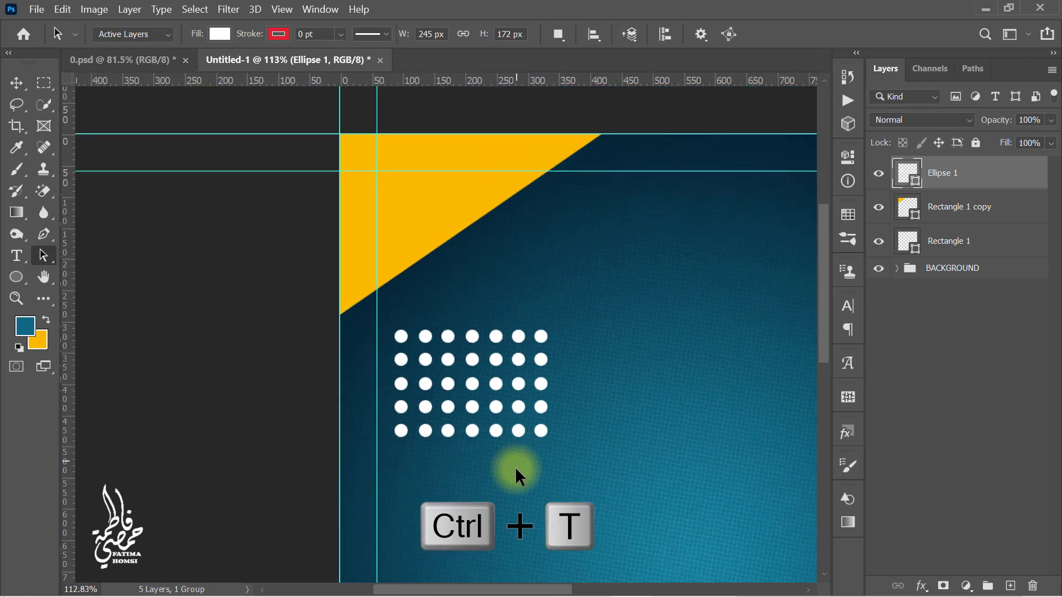
drag(517, 472, 388, 421)
key(ctrl+t)
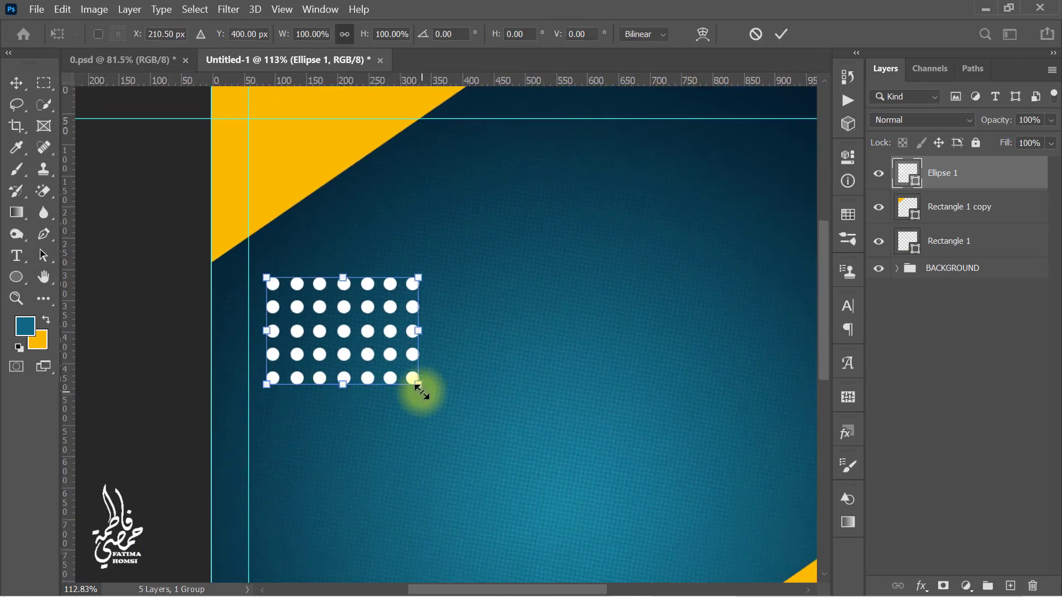
drag(417, 383, 272, 304)
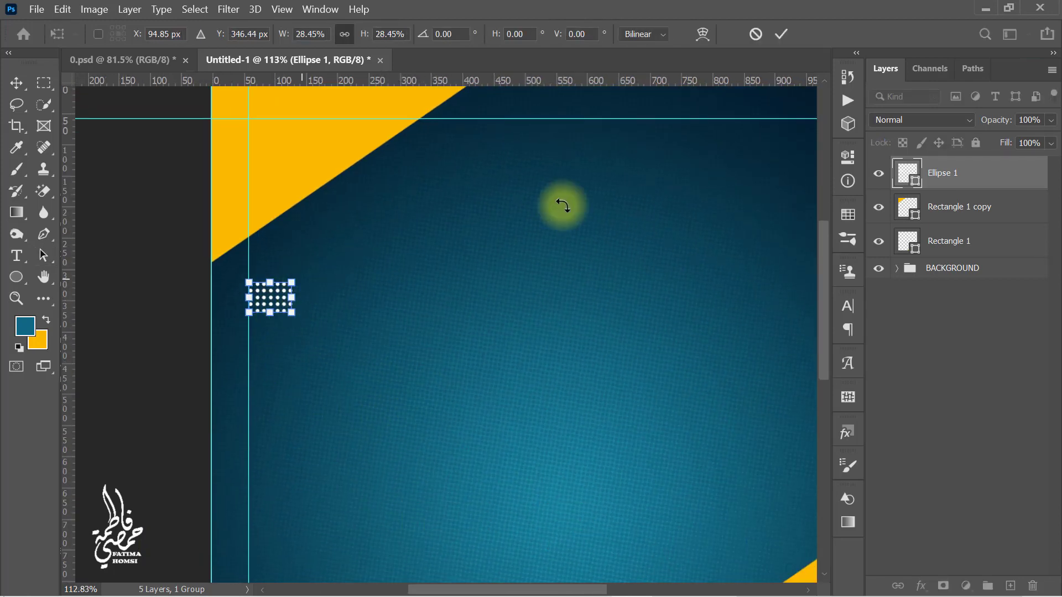
click(780, 35)
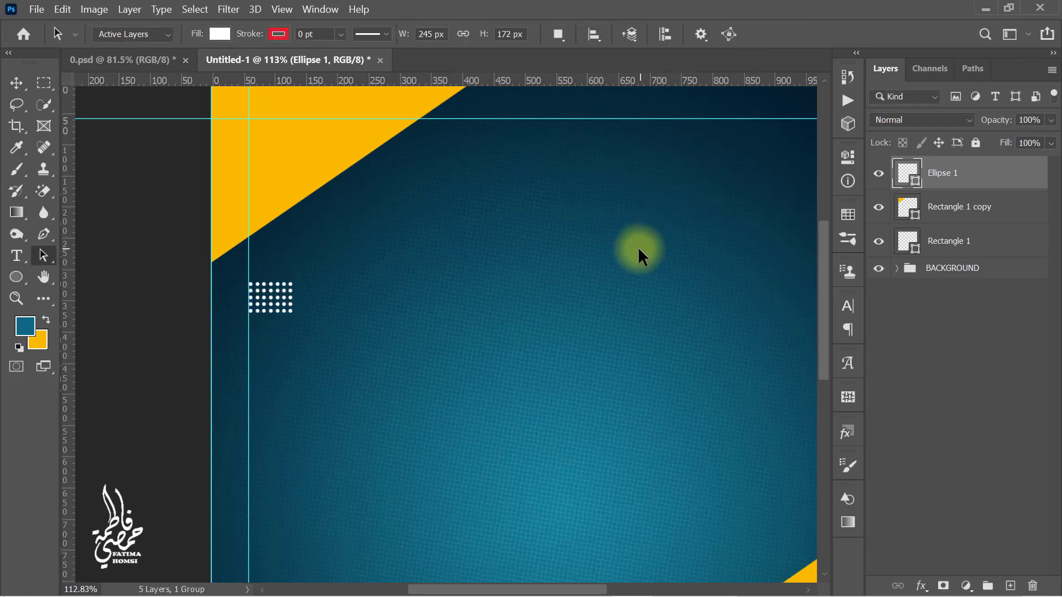
scroll(640, 251, down, 2)
drag(640, 251, 529, 199)
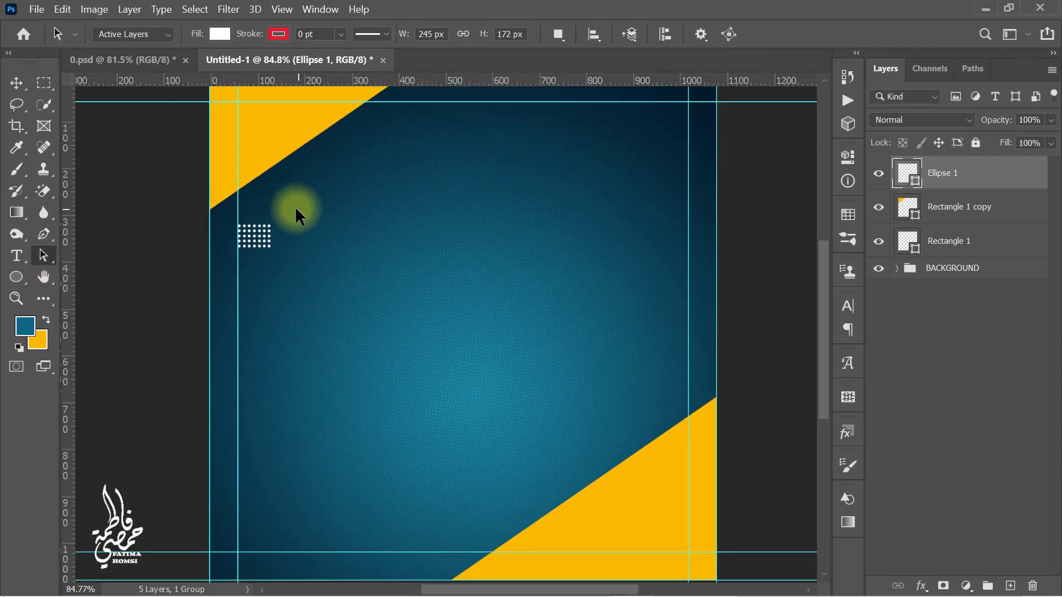
Step: Copy the dot grid within its layer onto the lower-right yellow corner, aligned against the right margin guide
drag(273, 253, 675, 506)
key(Return)
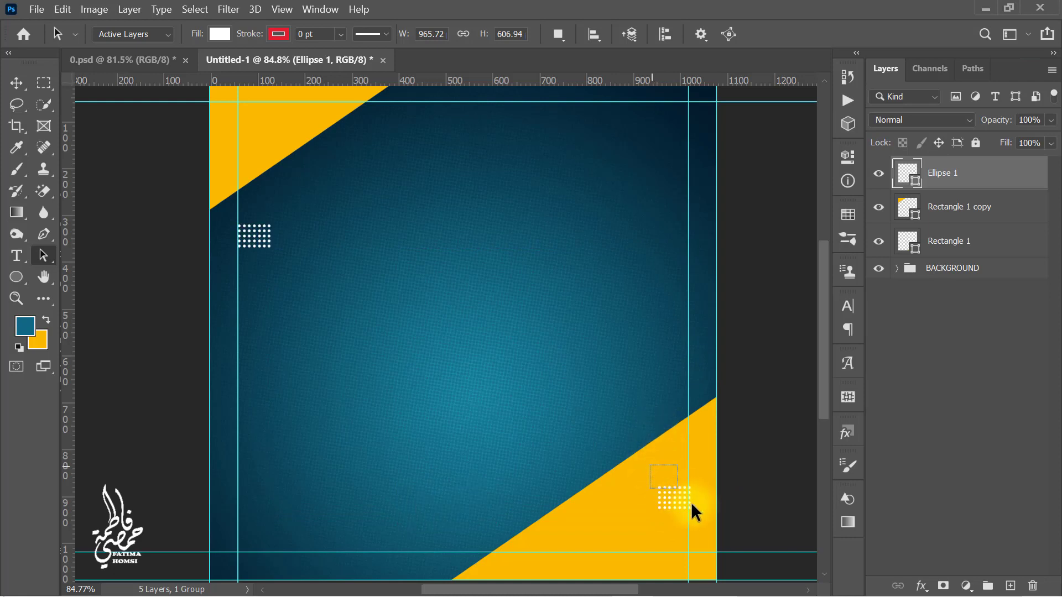
drag(679, 499, 673, 493)
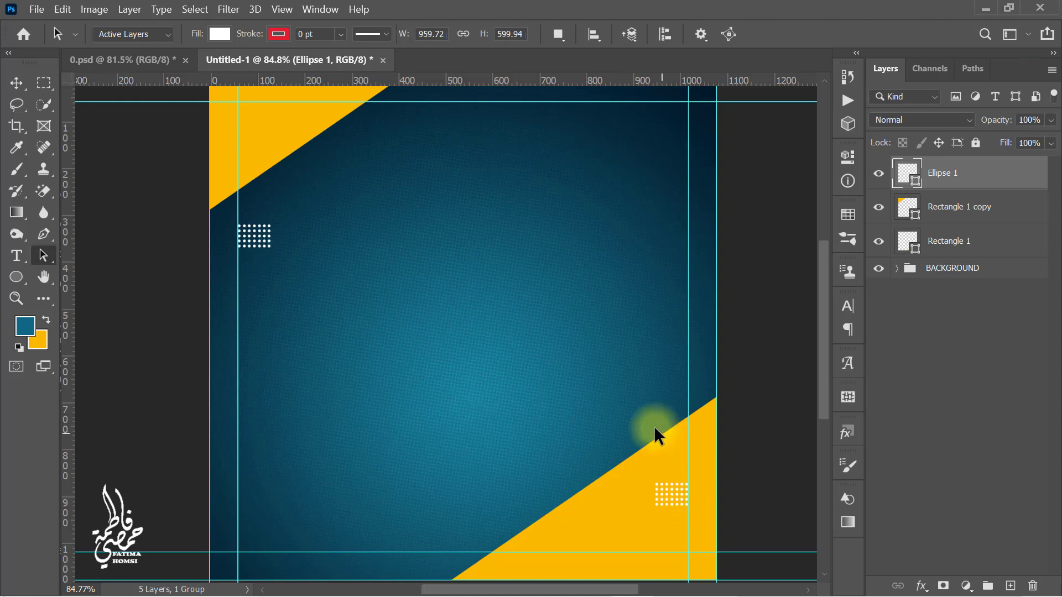
Step: Draw a circle about 117 px in diameter above the lower-right yellow corner, with no fill and a 4 pt white stroke
click(17, 278)
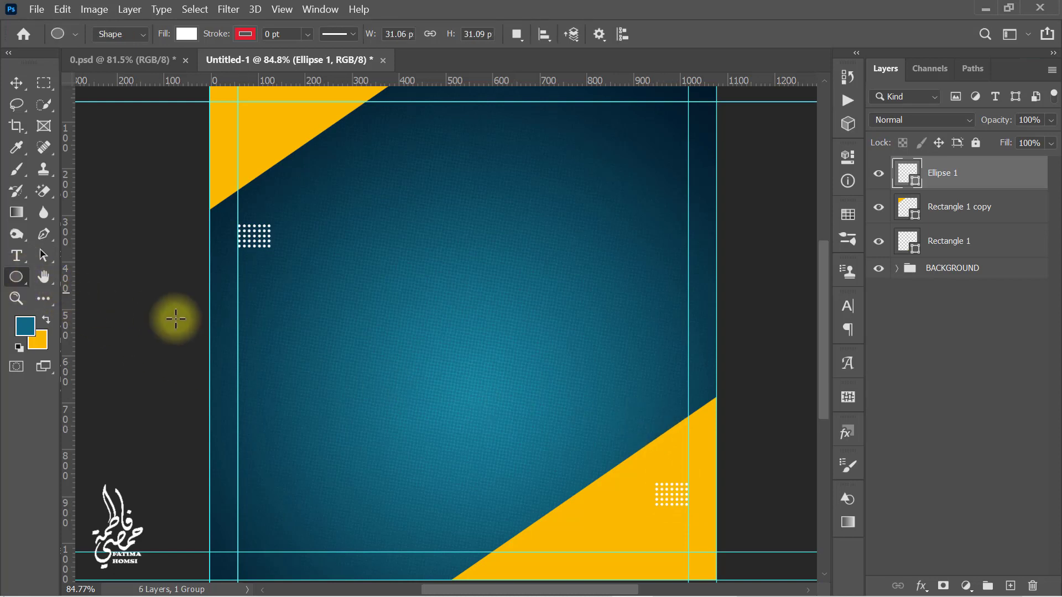
drag(597, 361, 653, 426)
click(796, 151)
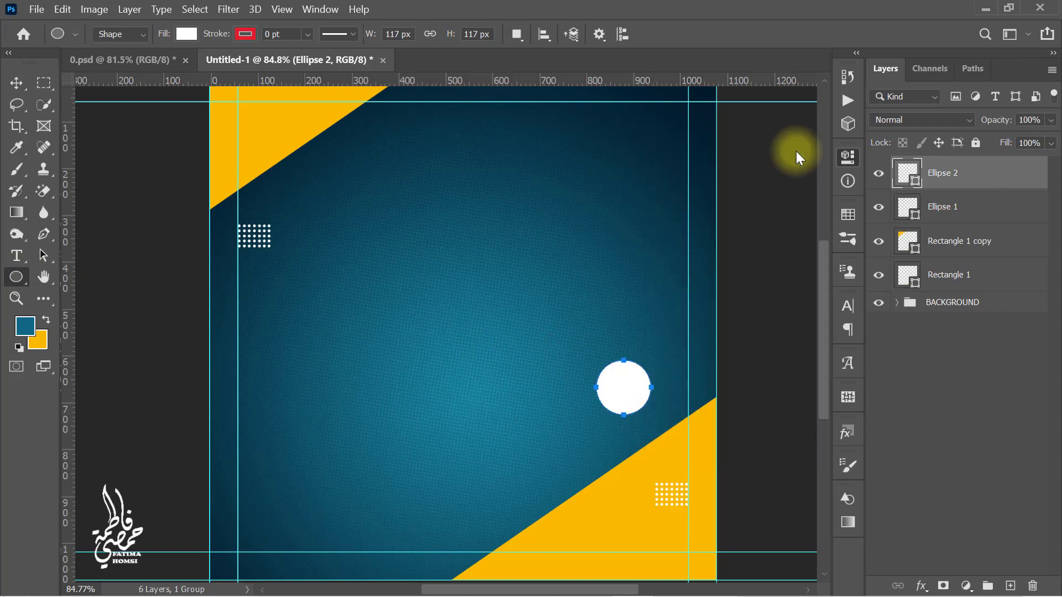
click(187, 34)
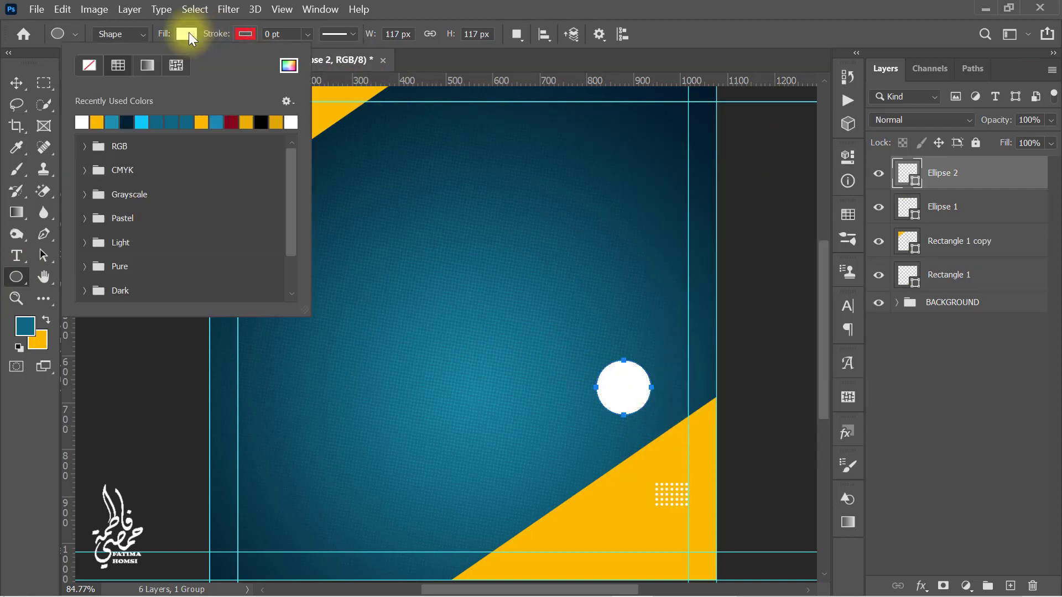
click(90, 63)
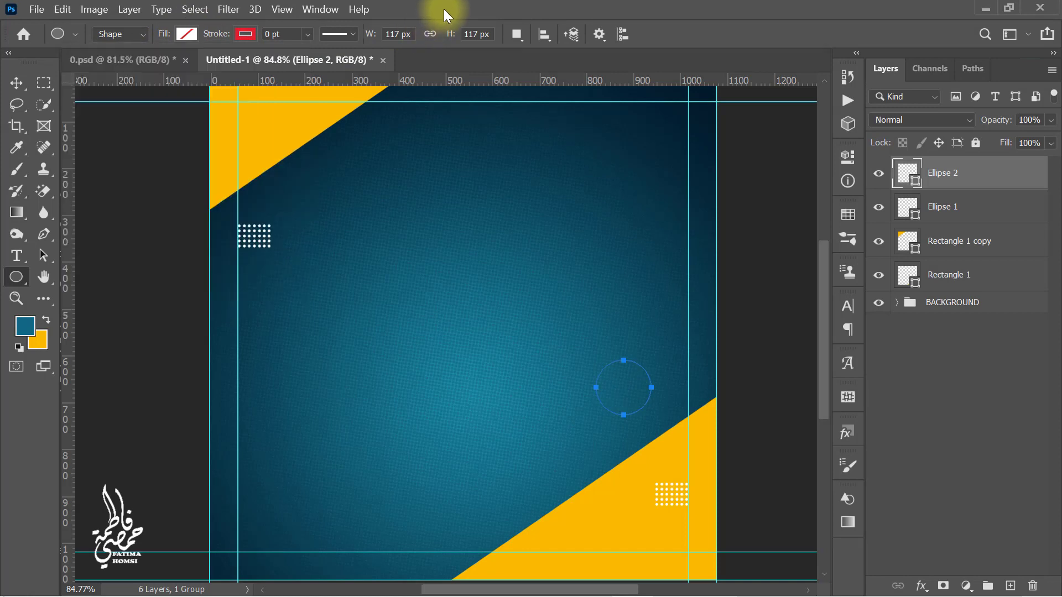
click(444, 9)
click(290, 34)
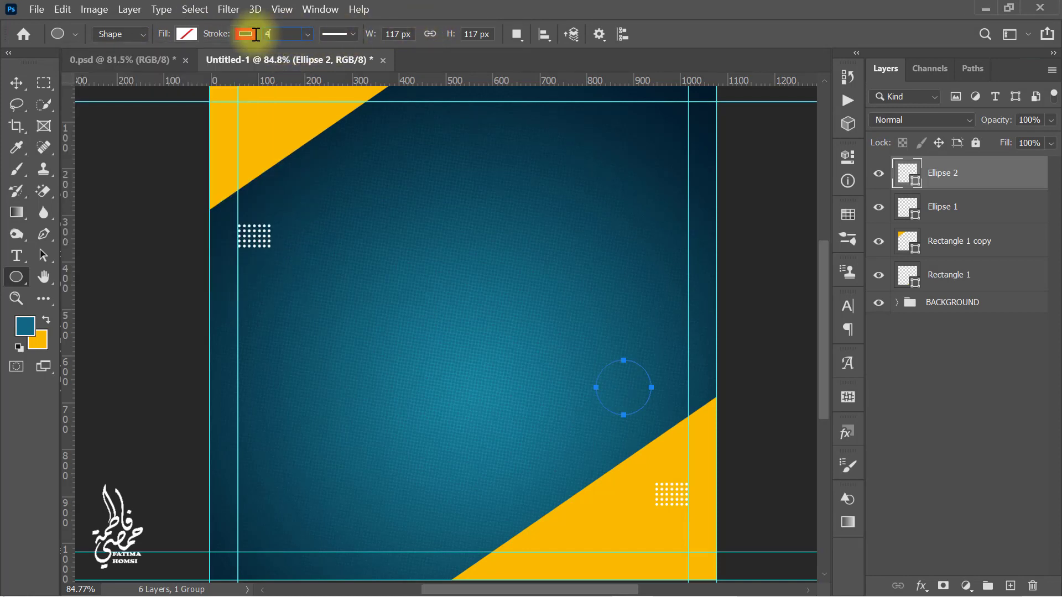
click(243, 34)
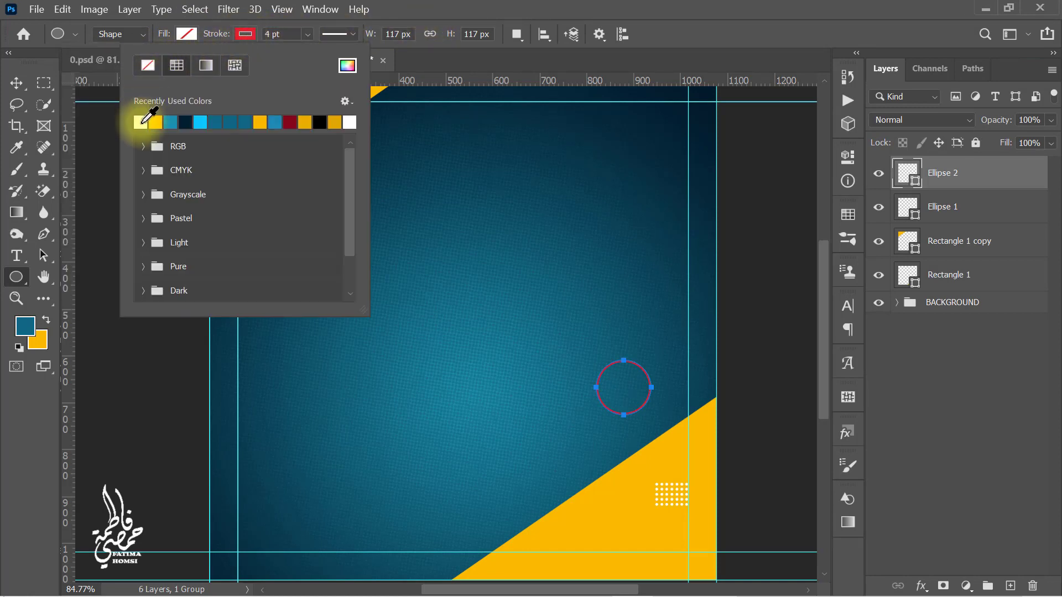
Step: Scale the circle outline down to about 20% and place it just above the edge of the lower-right yellow corner
key(ctrl+t)
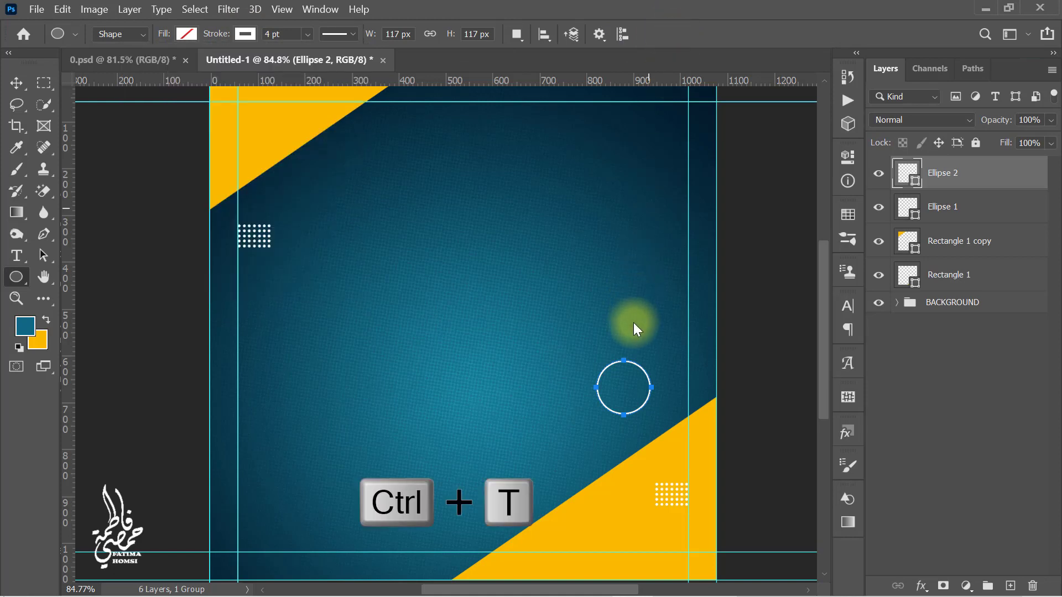
key(ctrl+t)
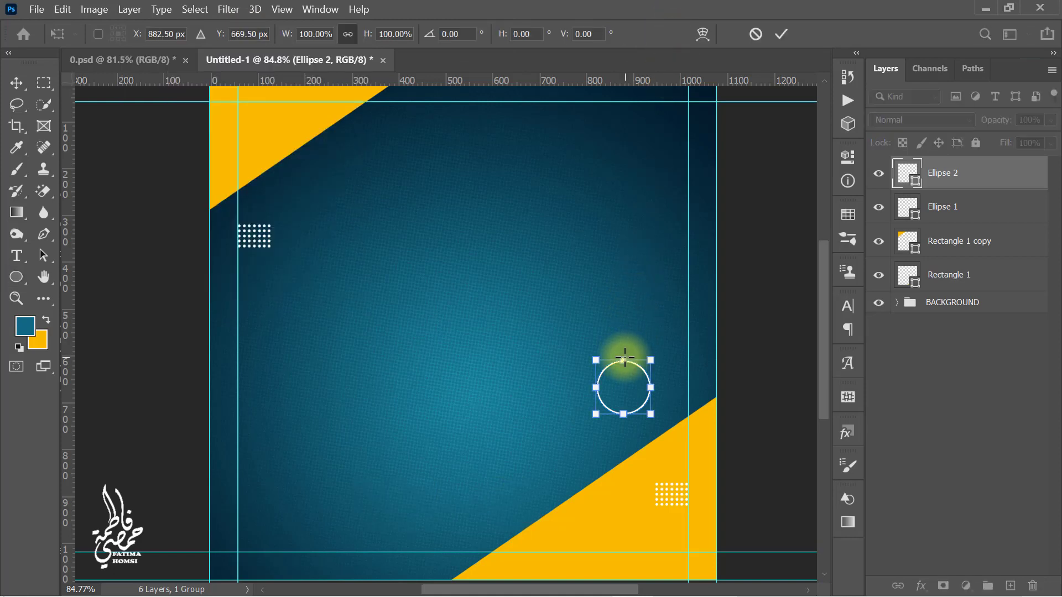
drag(624, 360, 661, 414)
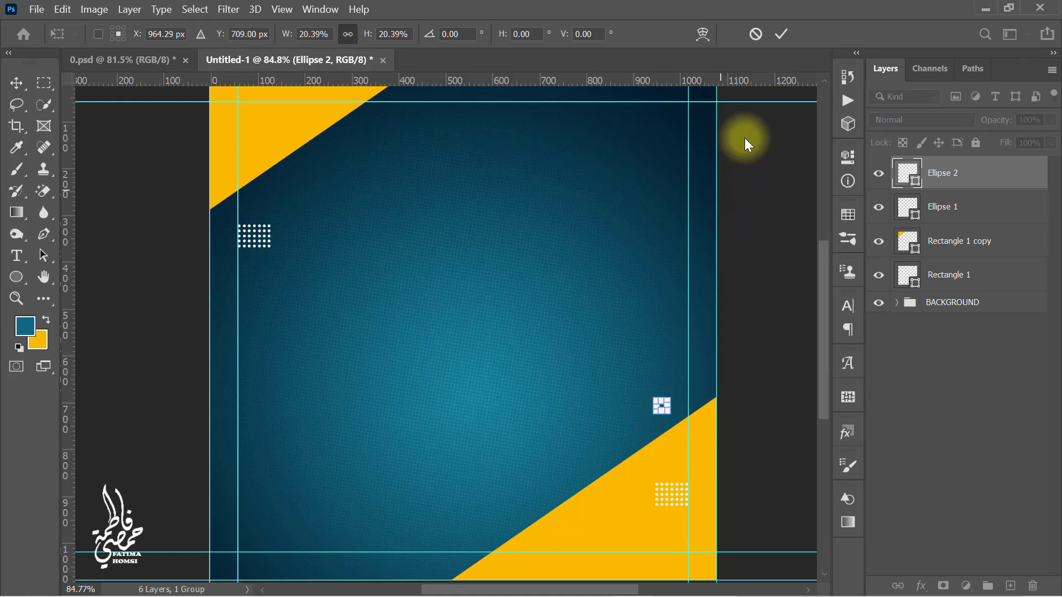
click(782, 35)
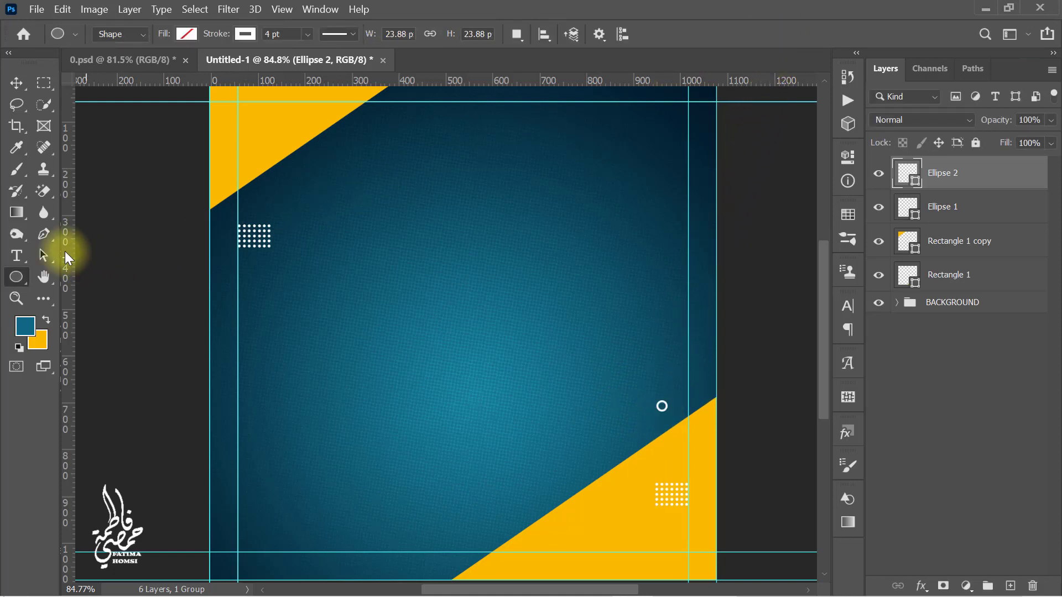
Step: Copy the small white ring within its layer to just above and beside the upper-left dot grid
click(43, 257)
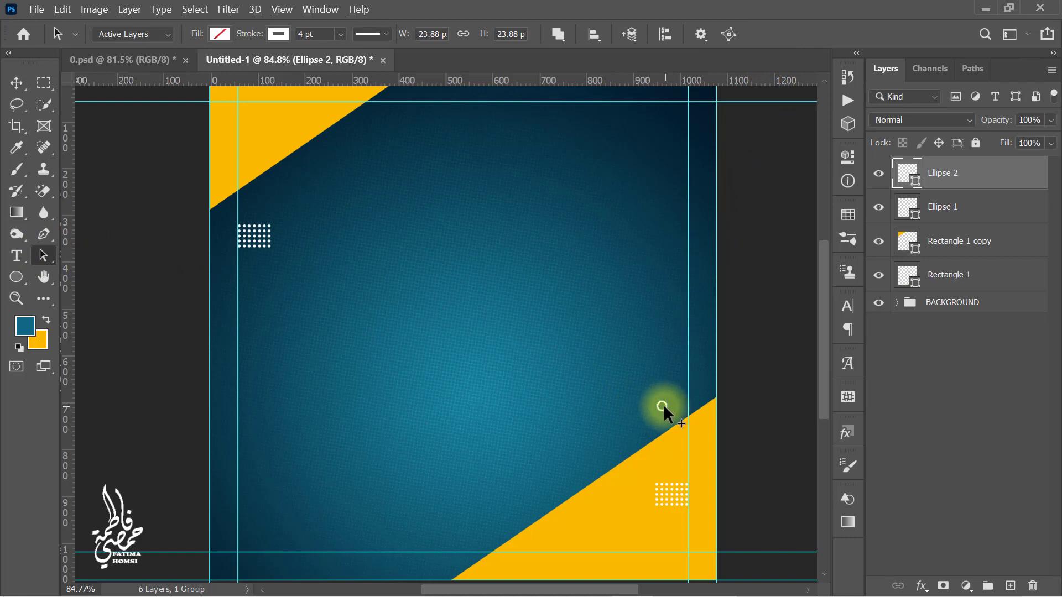
drag(663, 404, 289, 204)
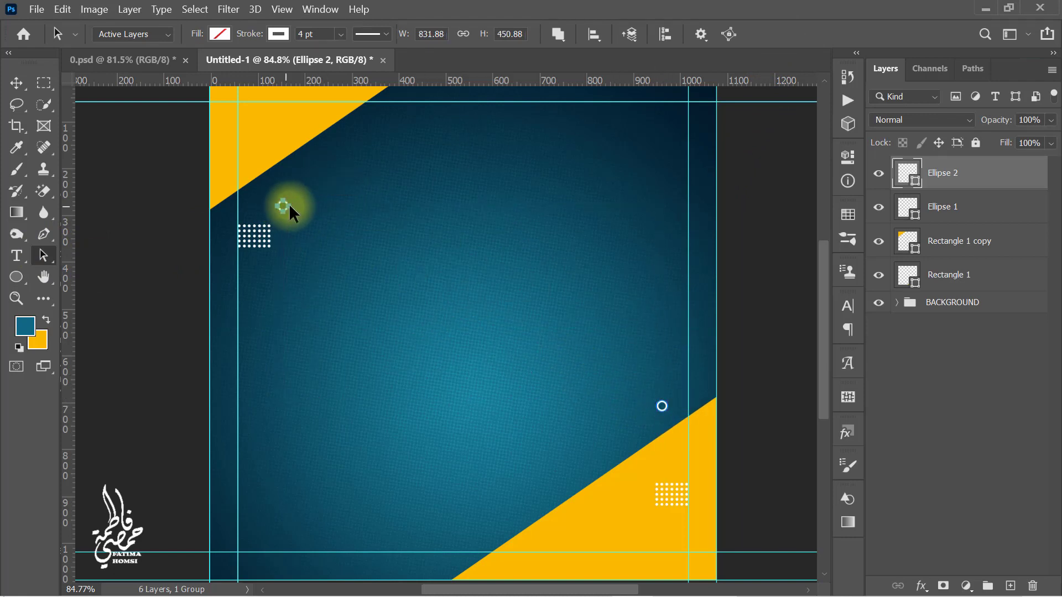
click(320, 188)
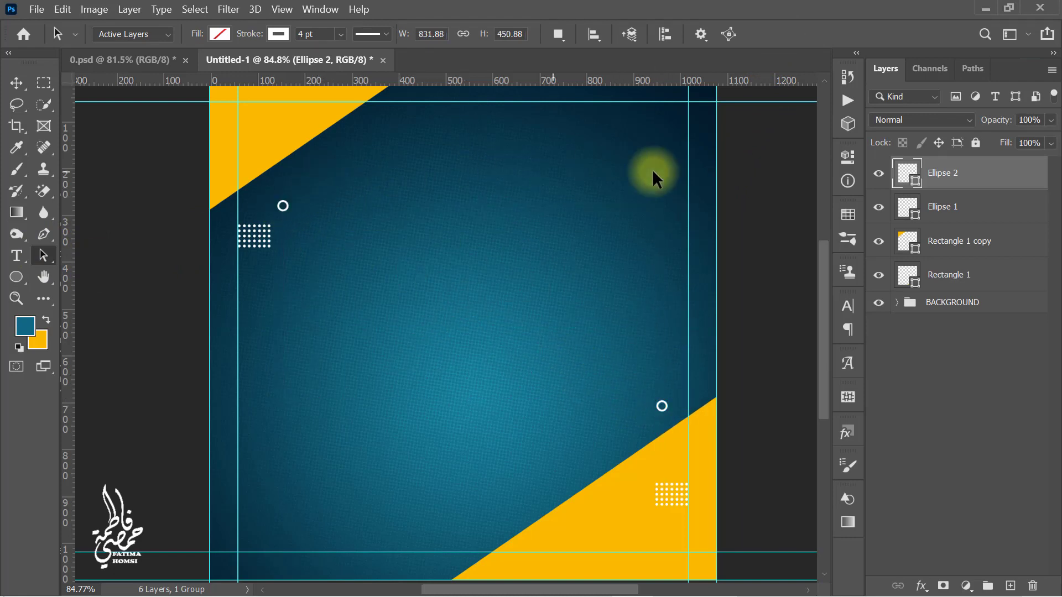
Step: Group the ellipse and rectangle layers and name the group SHAPES
shift+click(1014, 288)
key(ctrl+g)
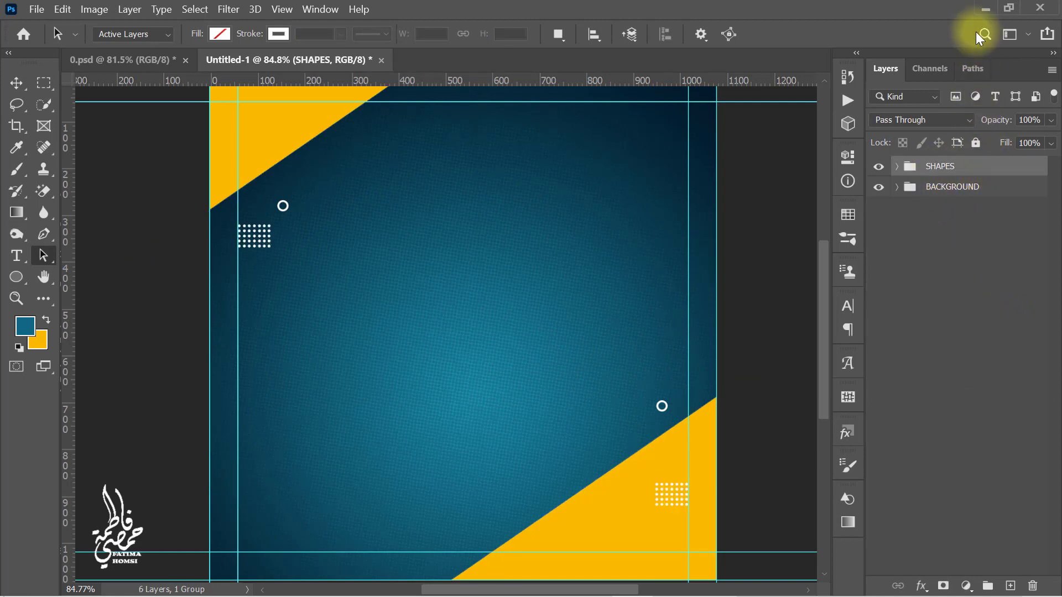
Step: Place the pngwing.com food plate image from the file folder, scaled to about 124% and centred horizontally in the design
click(987, 10)
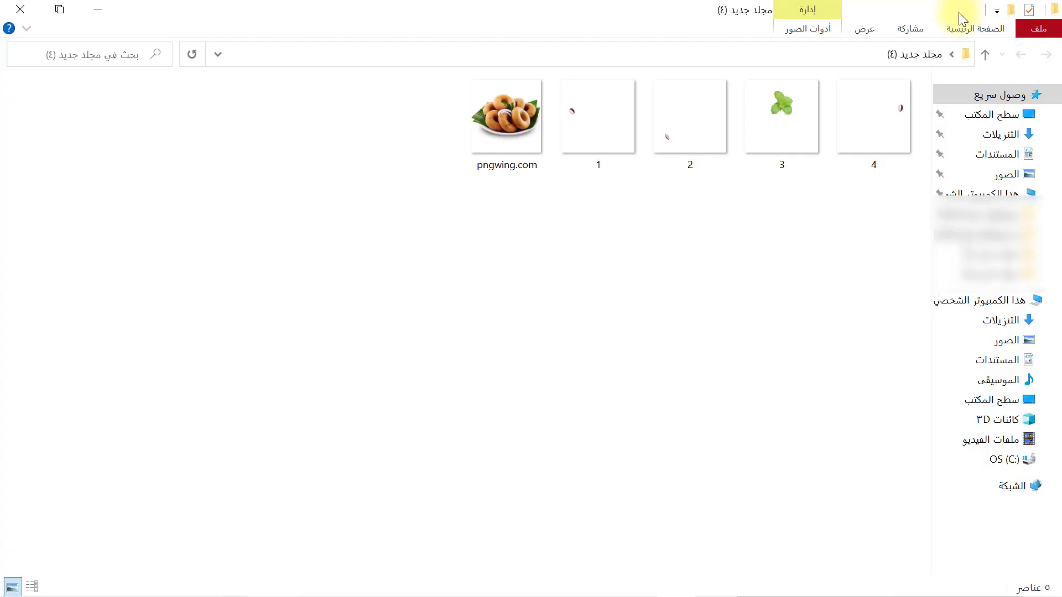
click(520, 103)
drag(505, 125, 465, 411)
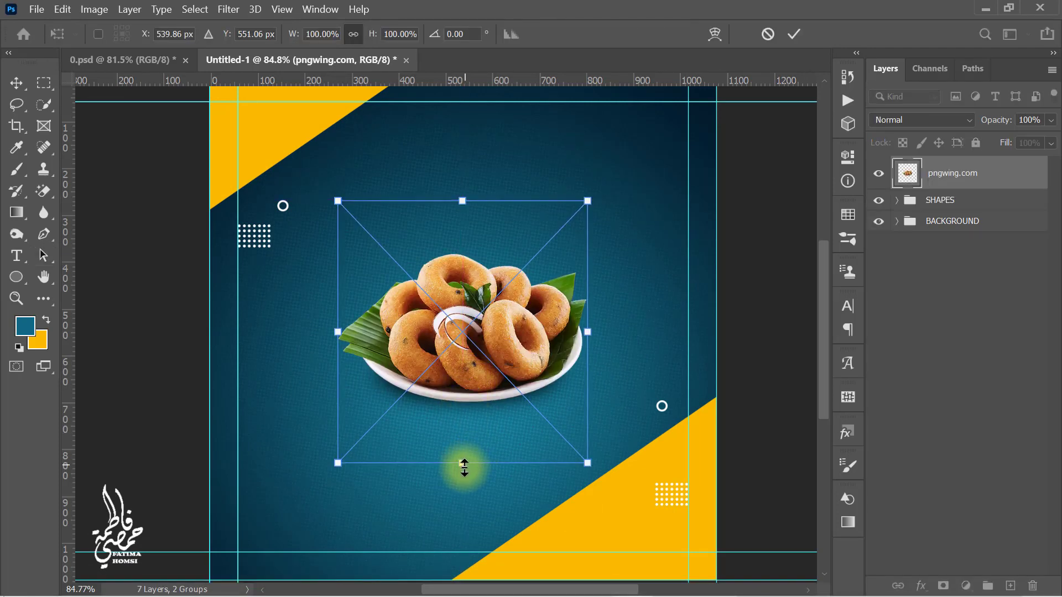
drag(465, 468, 464, 526)
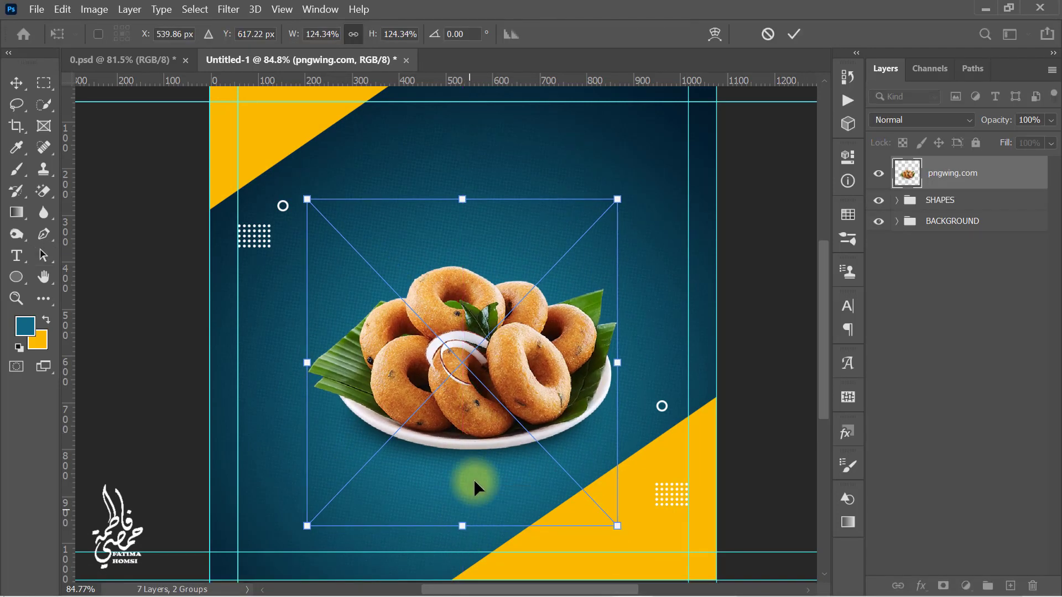
drag(474, 408, 473, 409)
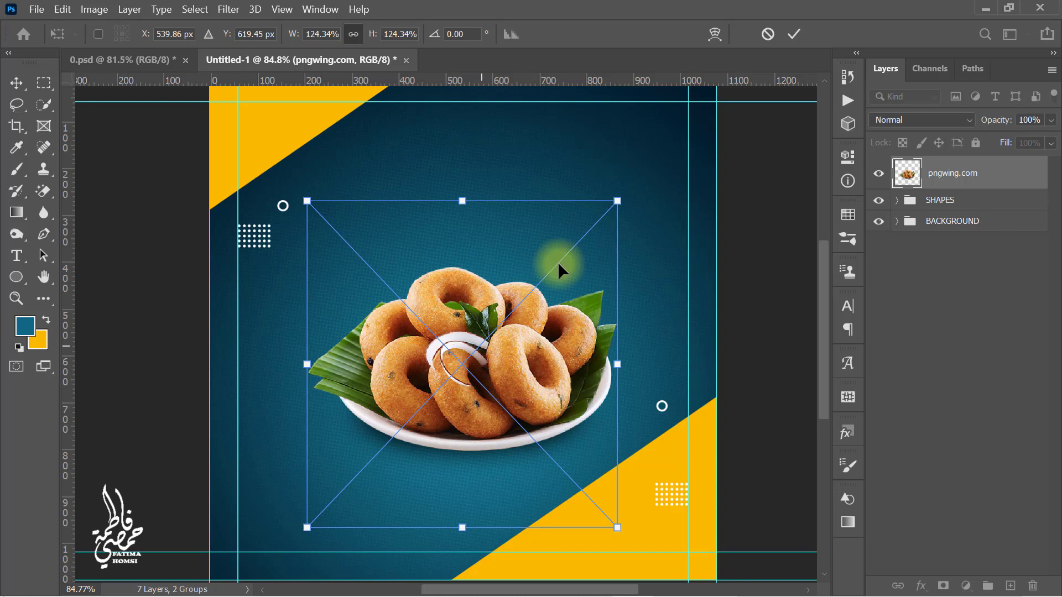
click(793, 35)
Step: Put the food plate layer into a new group, collapse it and name it IMAGE
key(ctrl+g)
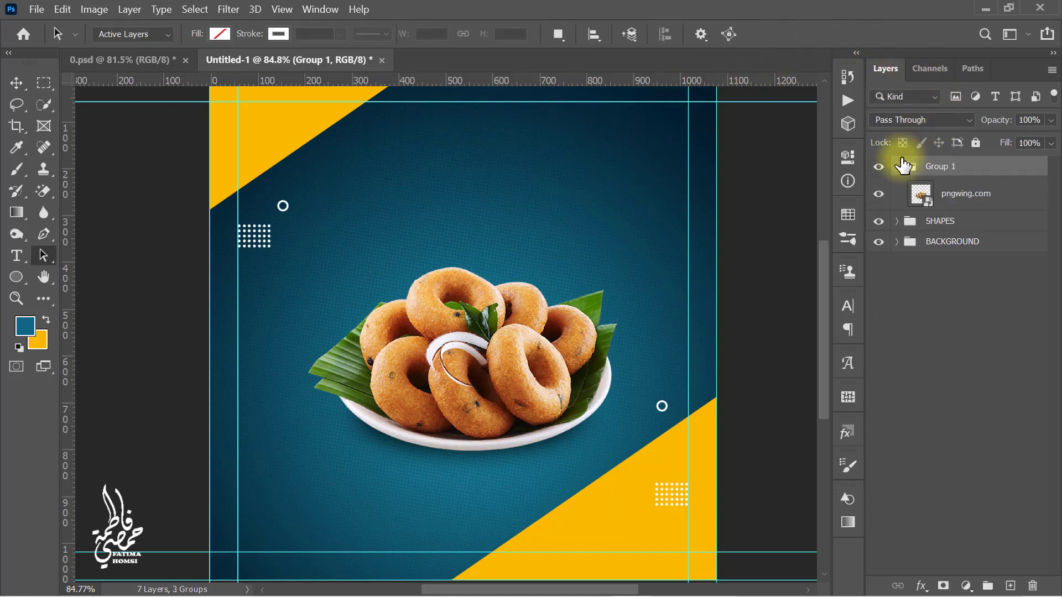
click(897, 167)
double_click(940, 167)
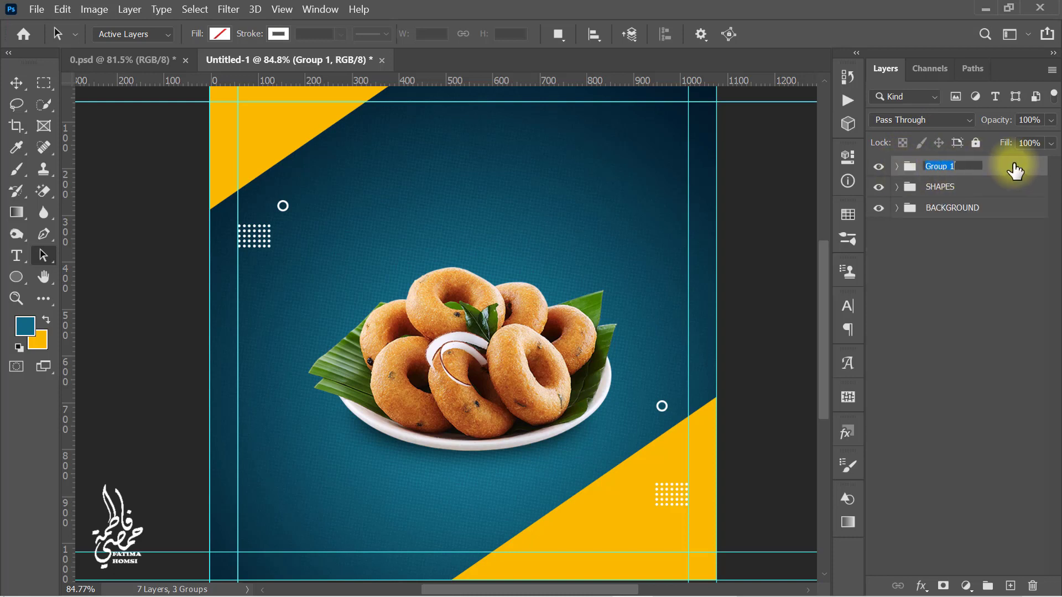
key(Return)
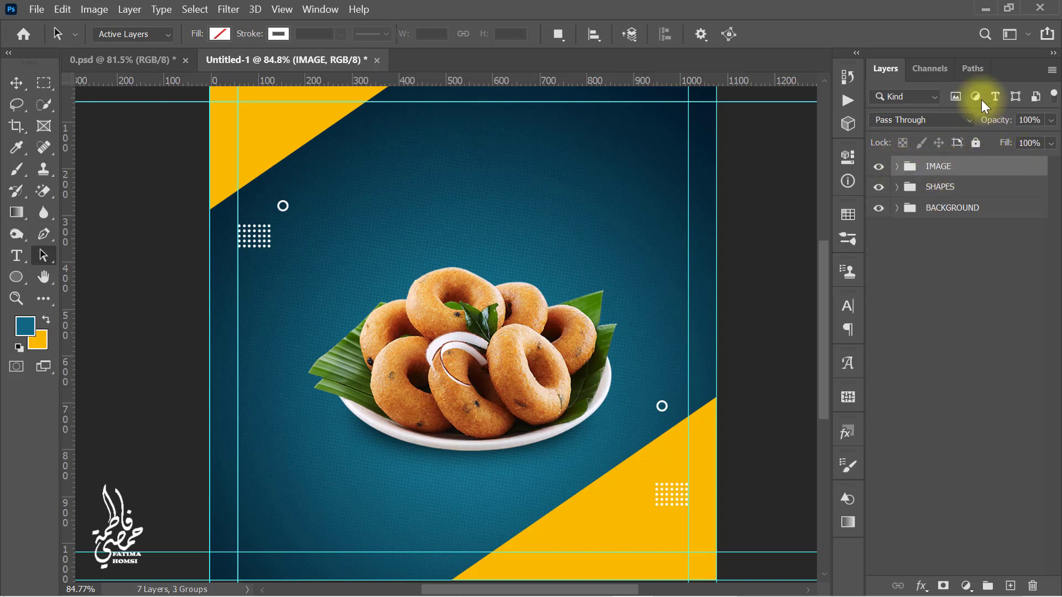
Step: Place the mint leaf image 3 from the file folder, scaled to about 55%, in the canvas's upper-right corner
click(985, 10)
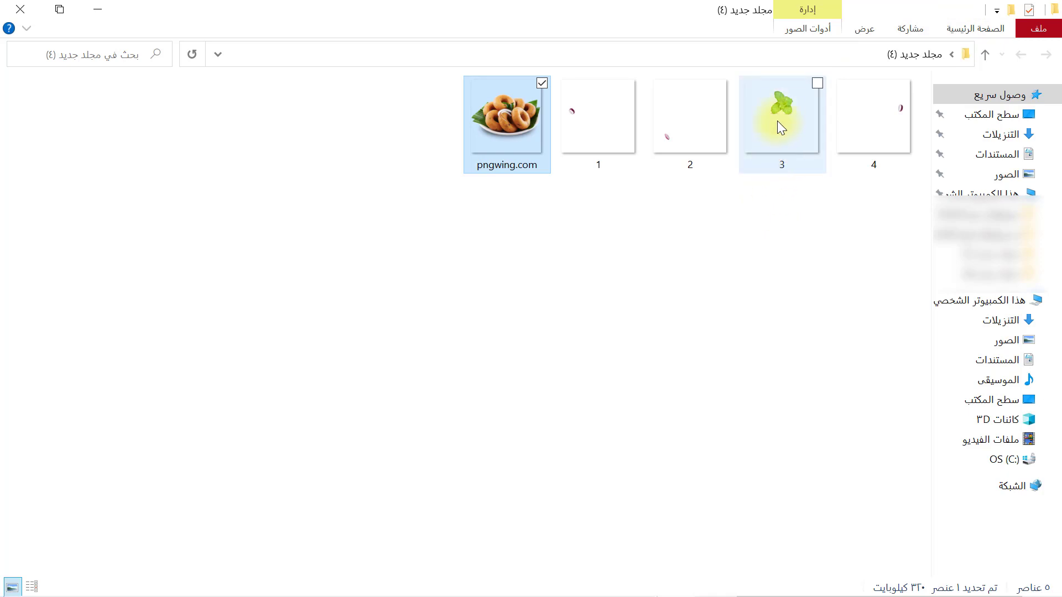
drag(781, 127, 603, 234)
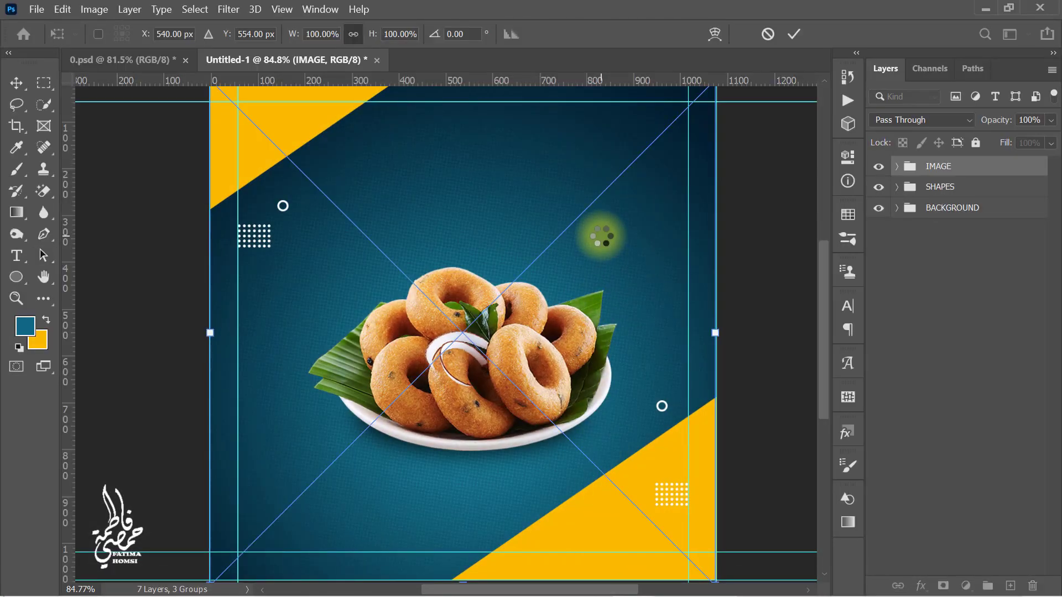
drag(203, 338, 721, 127)
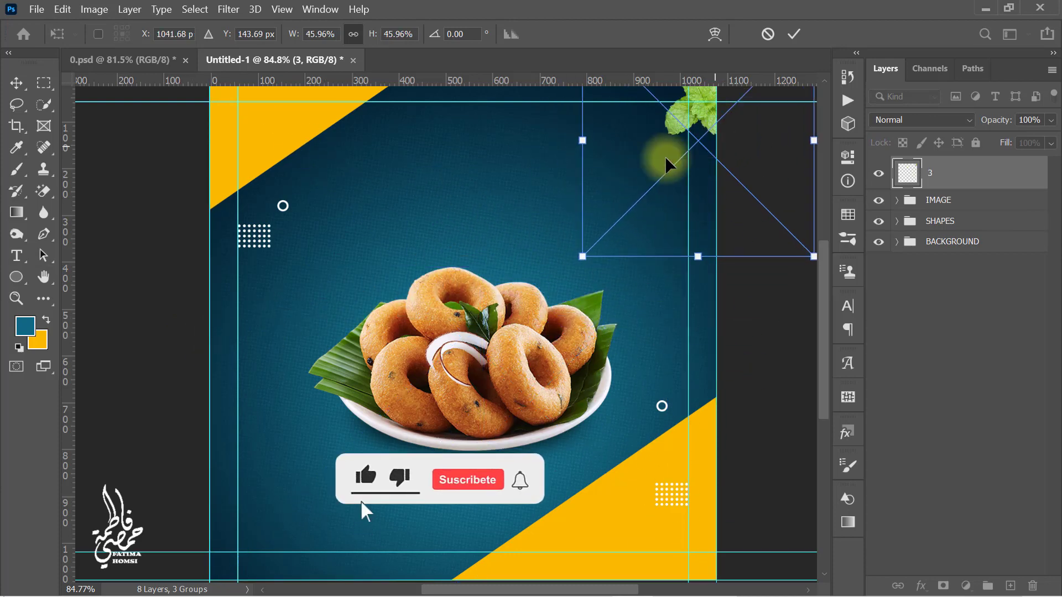
drag(578, 258, 543, 301)
drag(585, 255, 589, 250)
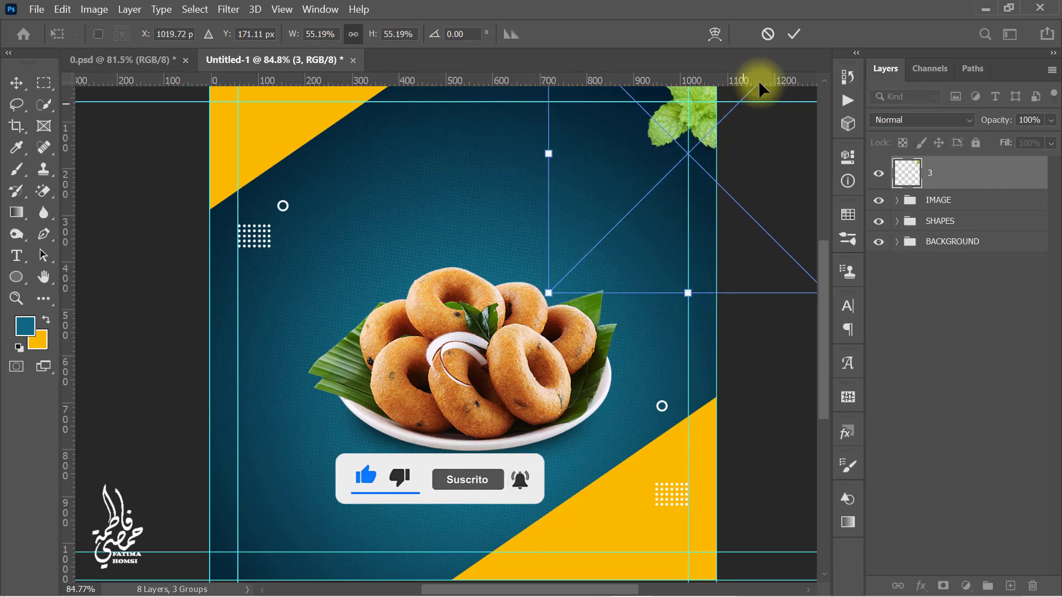
click(795, 34)
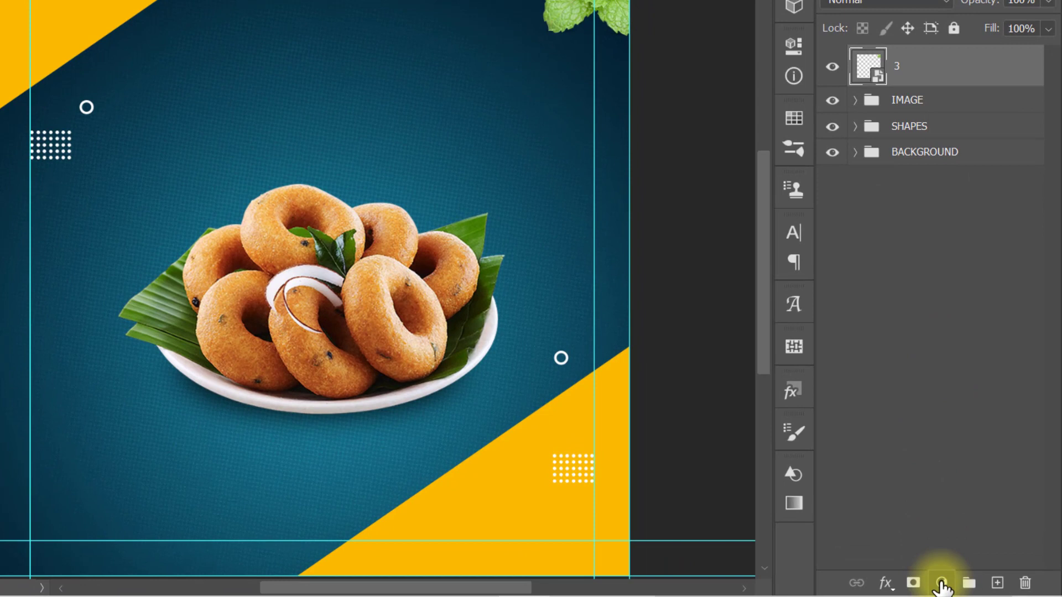
Step: Add a Levels adjustment clipped to the mint leaf layer, with the black input level set to 42
click(942, 584)
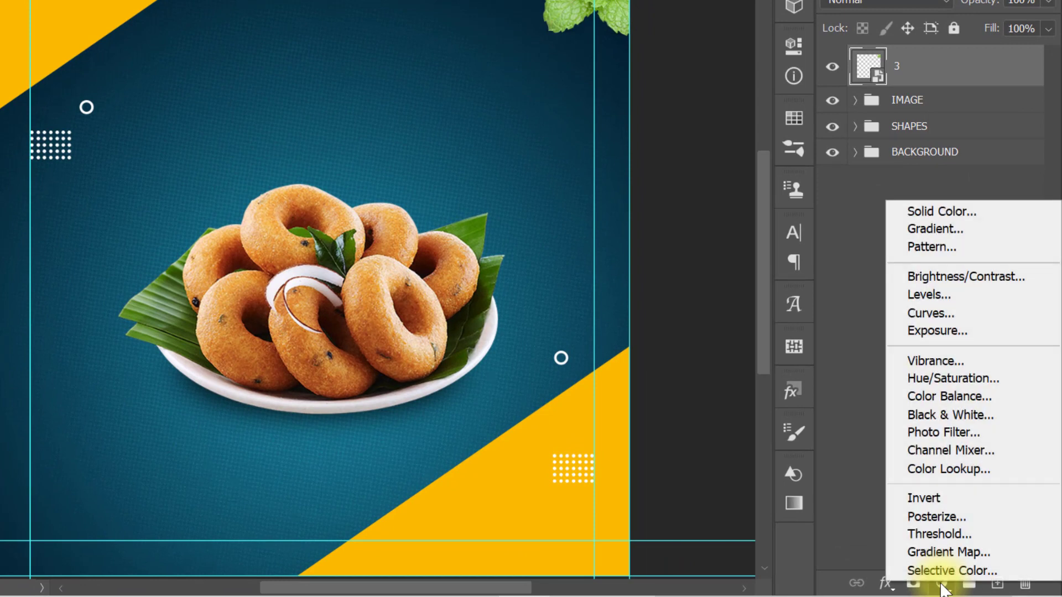
click(990, 296)
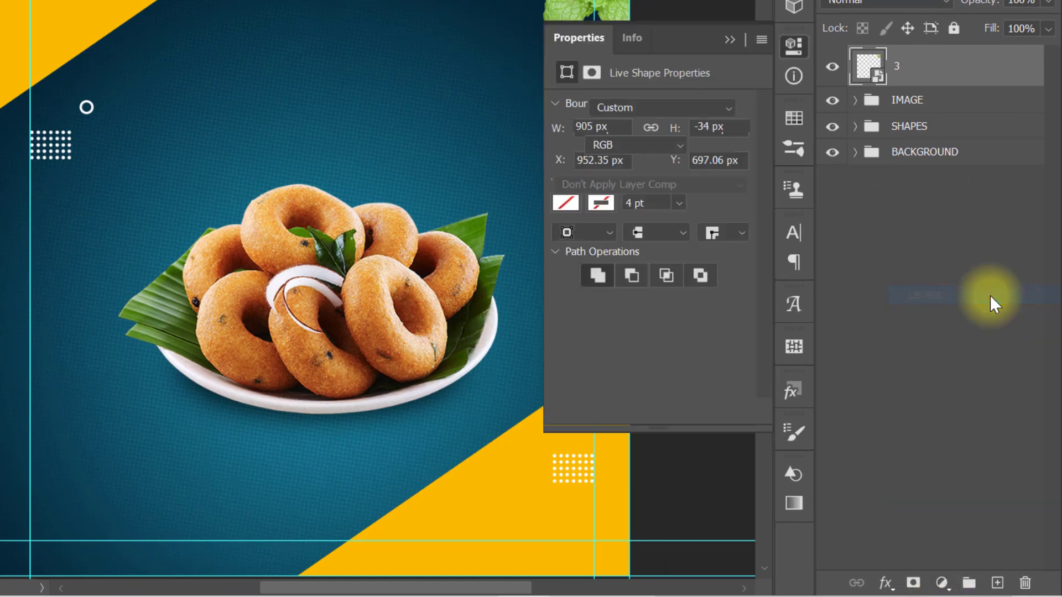
click(616, 412)
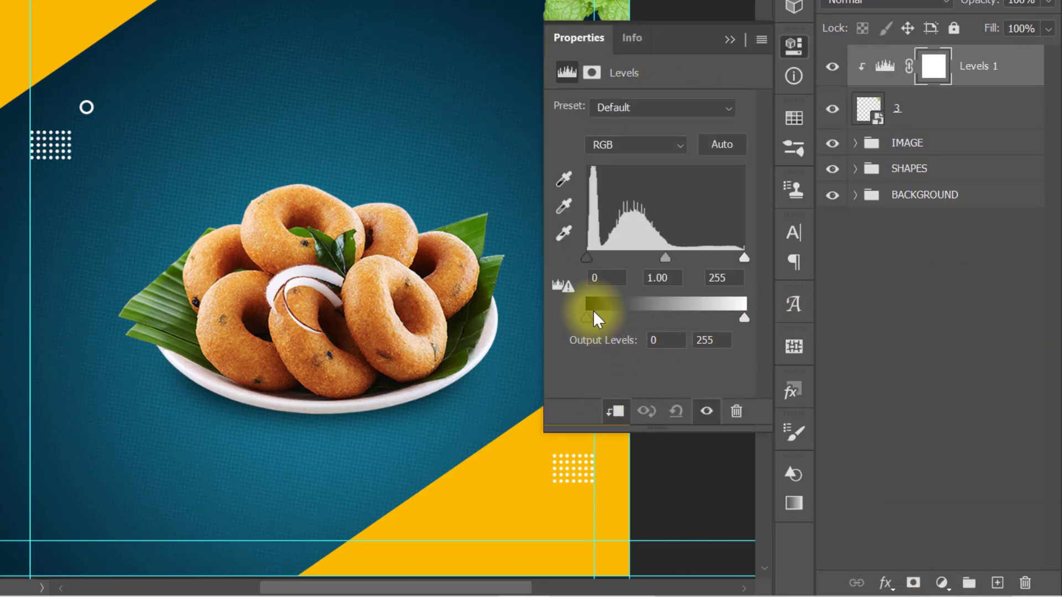
drag(585, 267, 611, 264)
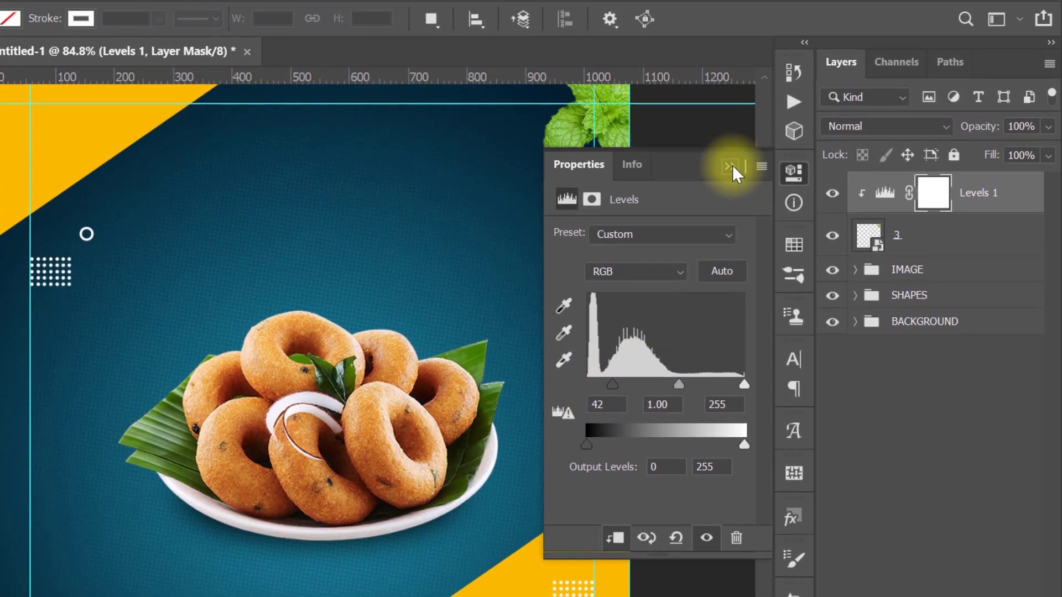
click(730, 38)
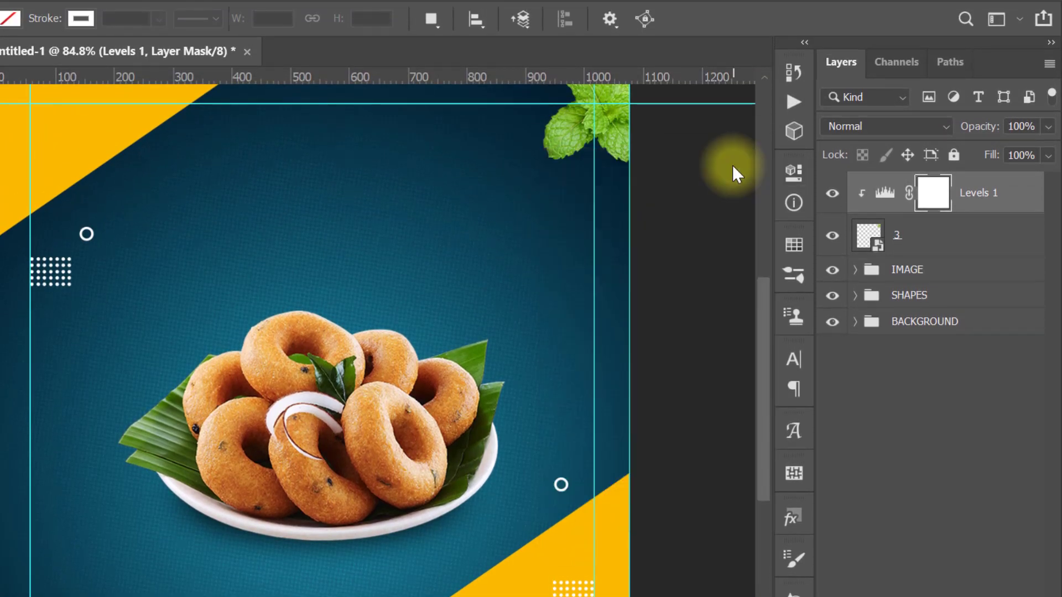
Step: Select the mint leaf layer 3 and switch its visibility off and back on
click(925, 239)
click(834, 237)
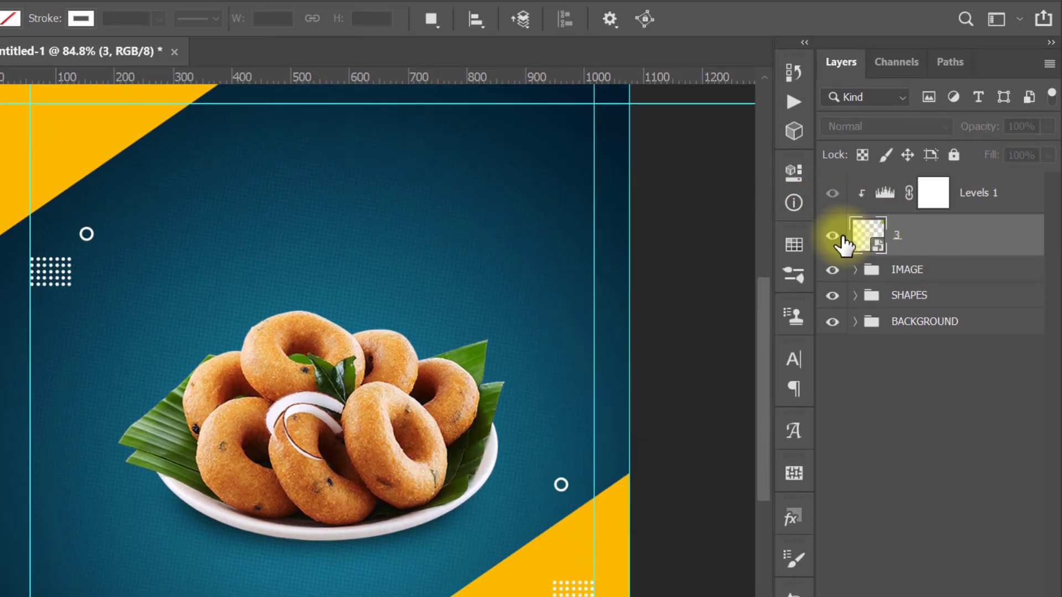
click(834, 237)
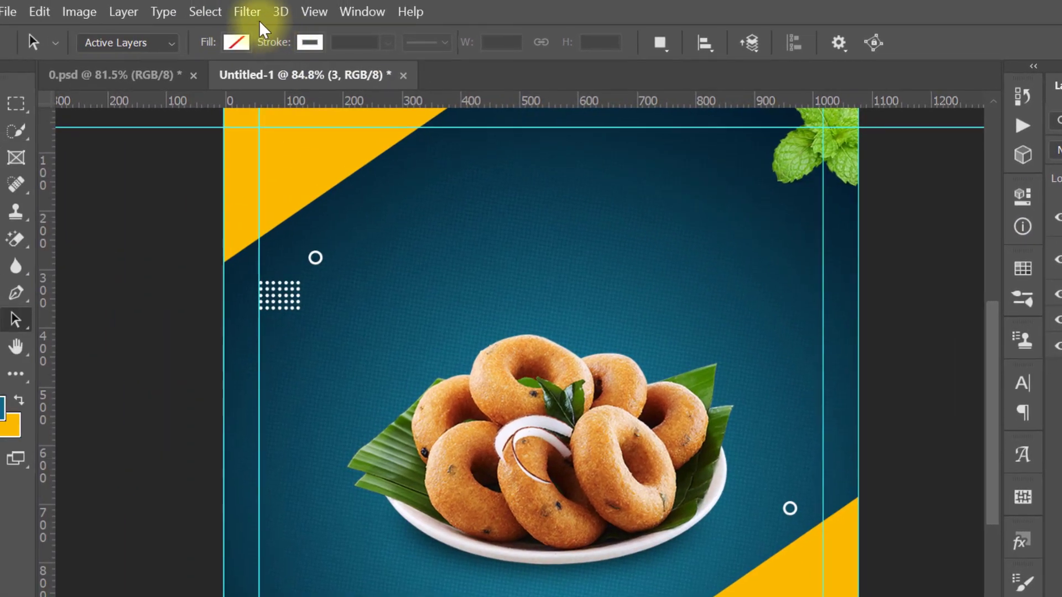
Step: Apply a Gaussian Blur with a 2.0 pixel radius to the mint leaf layer 3
click(249, 14)
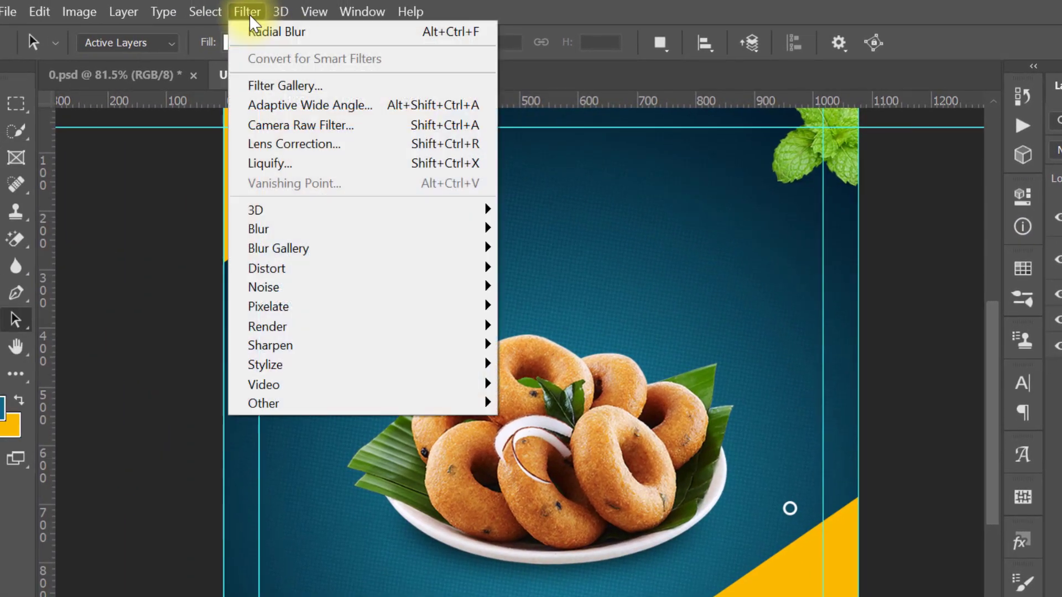
mouse_move(301, 227)
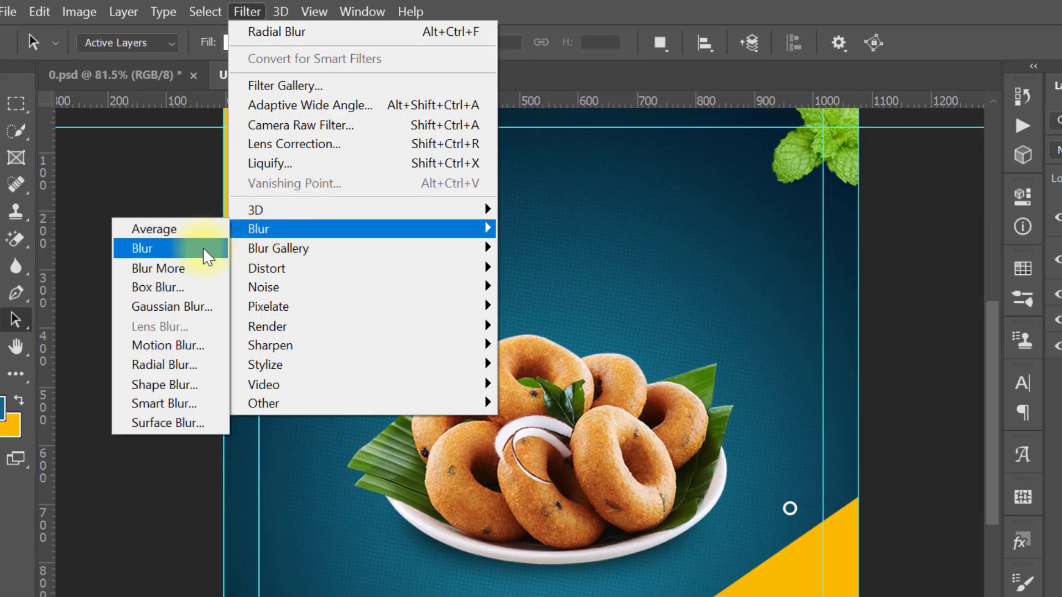
click(201, 305)
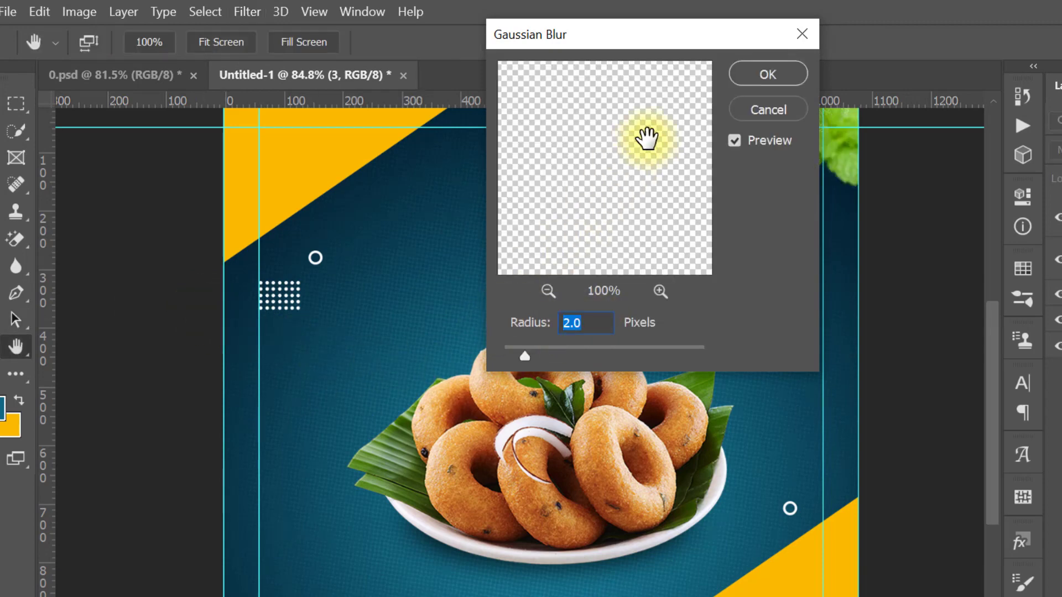
click(750, 74)
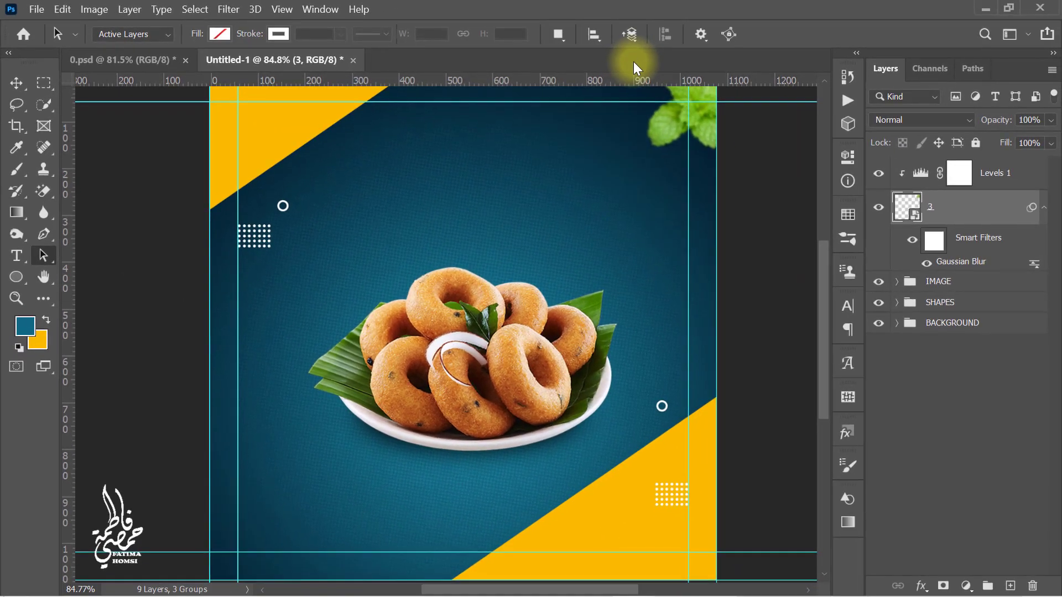
Step: Place the onion ring image 4 from the file folder at 100% scale, directly above the Levels 1 layer
click(922, 176)
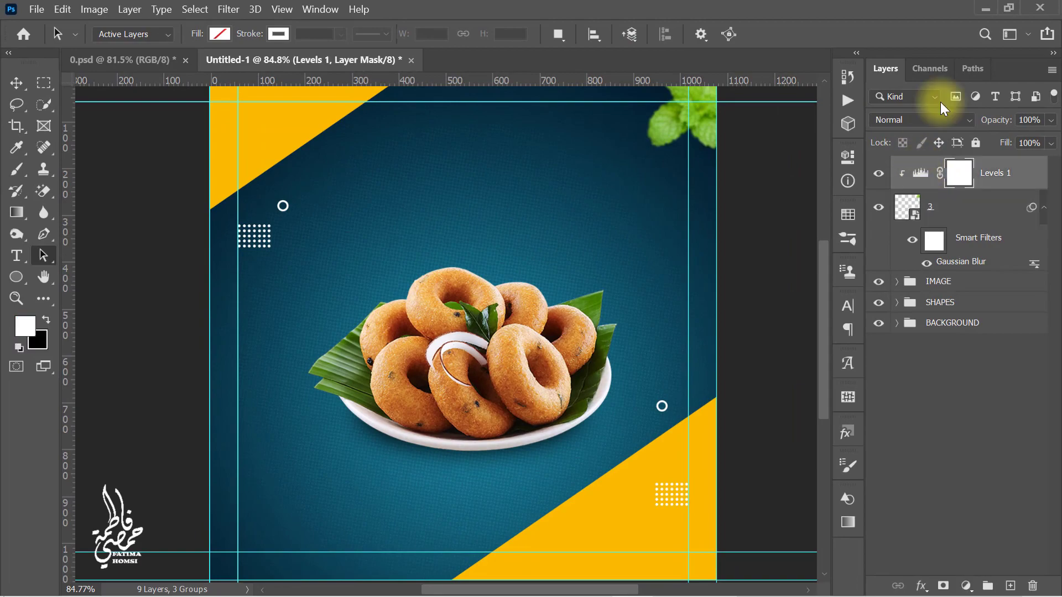
click(987, 8)
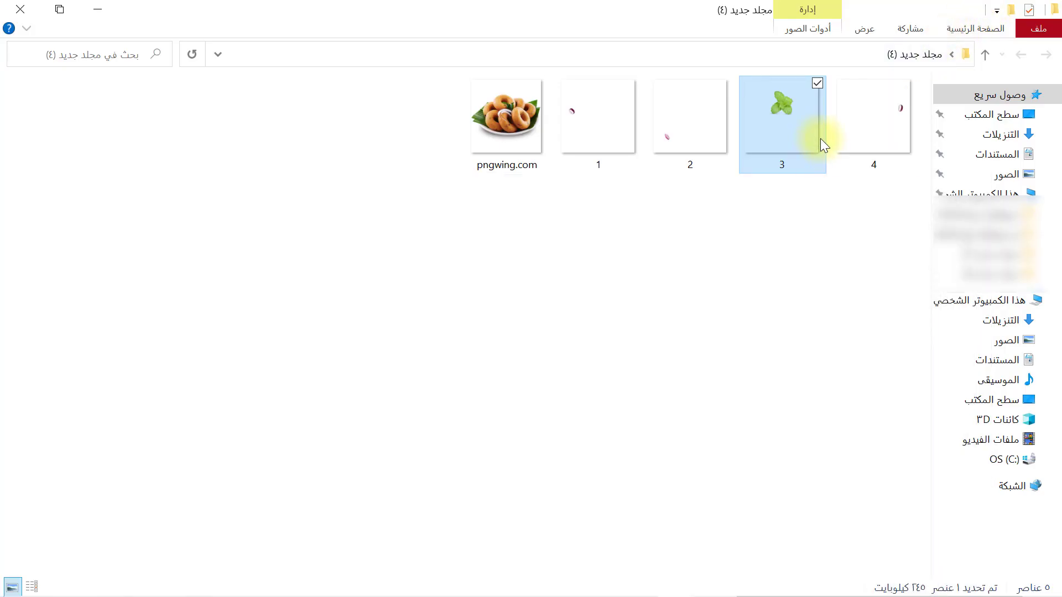
drag(876, 105, 610, 283)
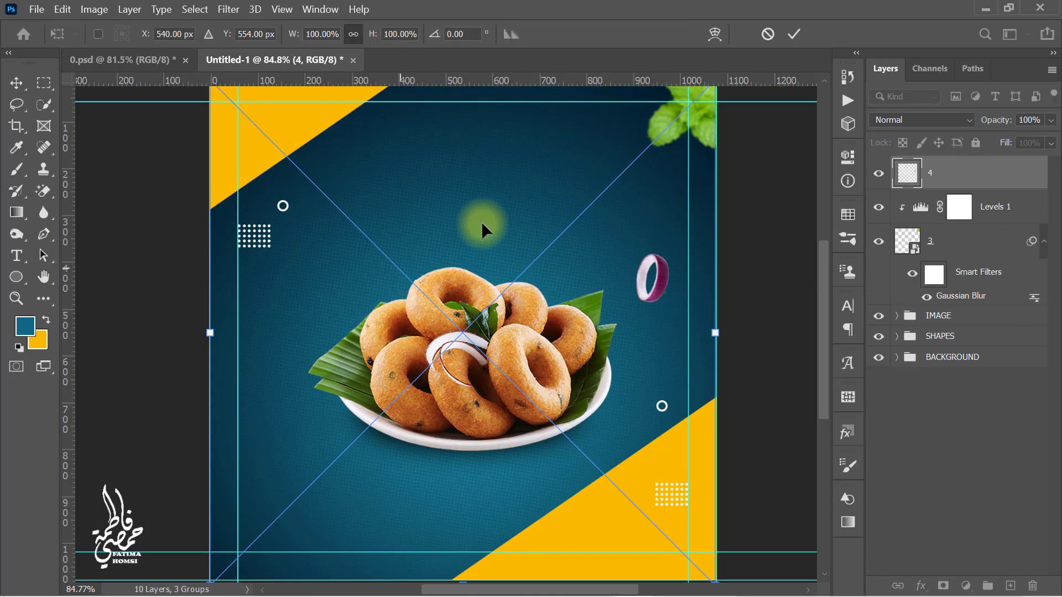
click(796, 35)
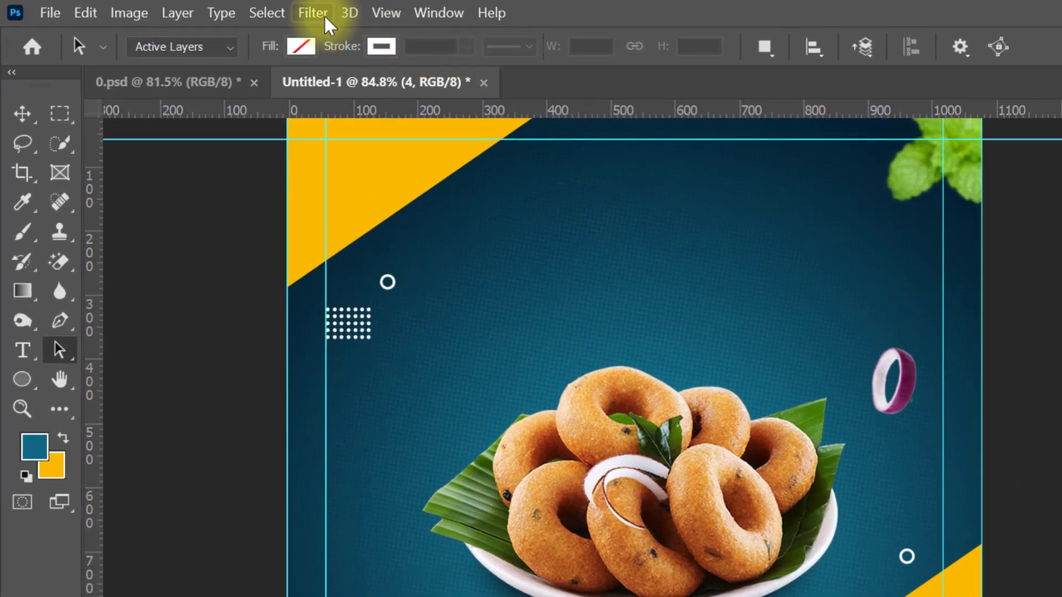
Step: Apply a Radial Blur to onion layer 4 with amount 6, Zoom method, Best quality and the blur center in the lower-left corner
click(326, 18)
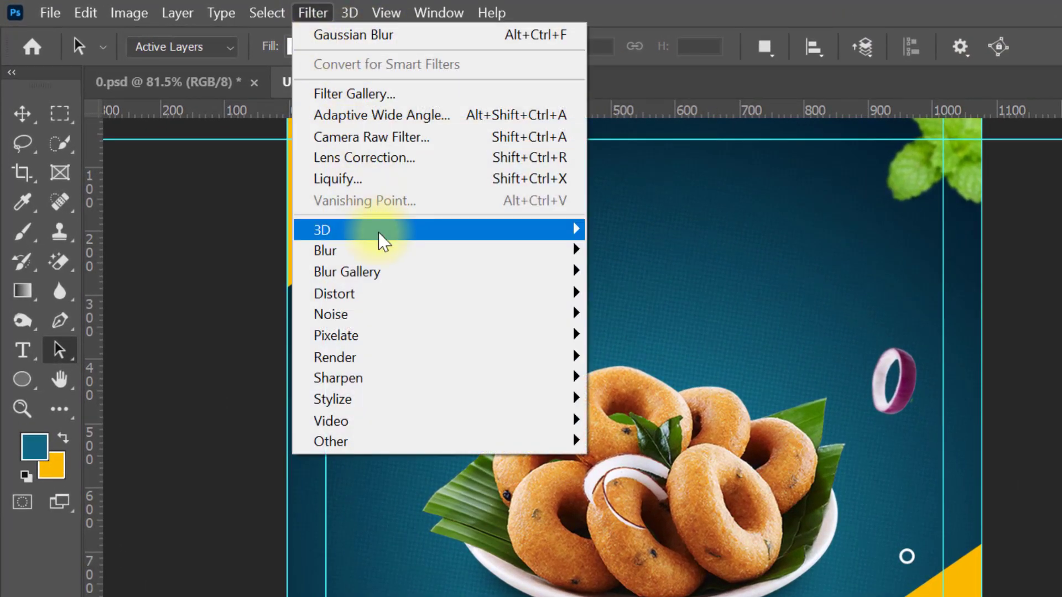
mouse_move(379, 249)
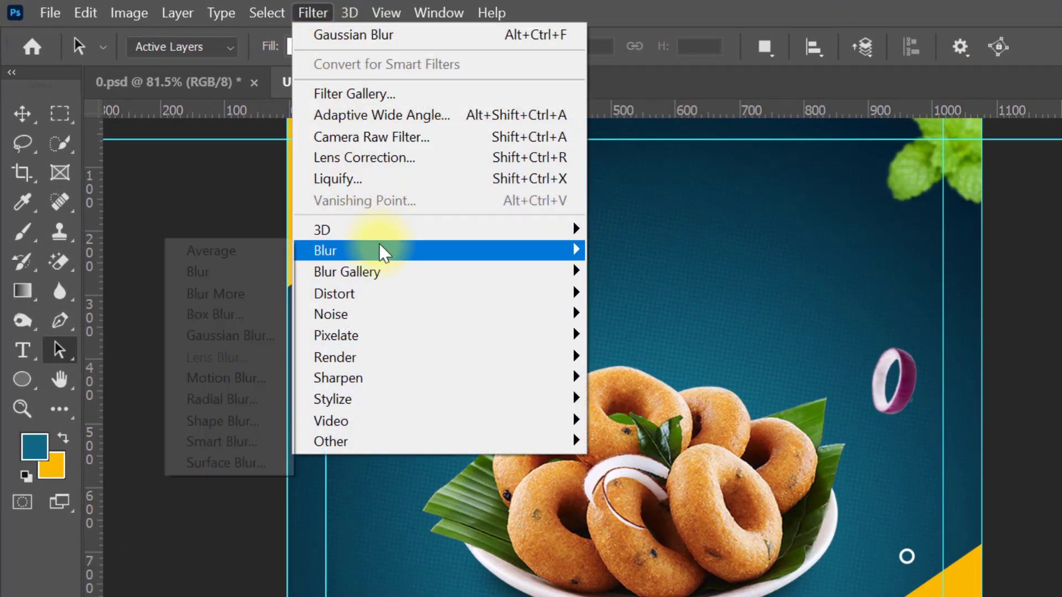
click(268, 400)
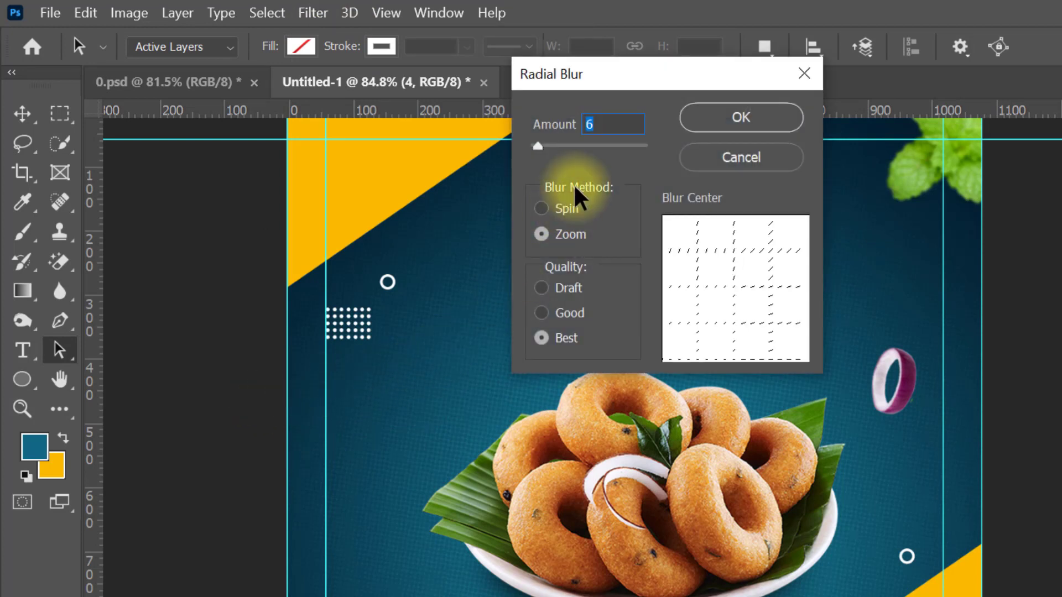
click(538, 232)
click(541, 339)
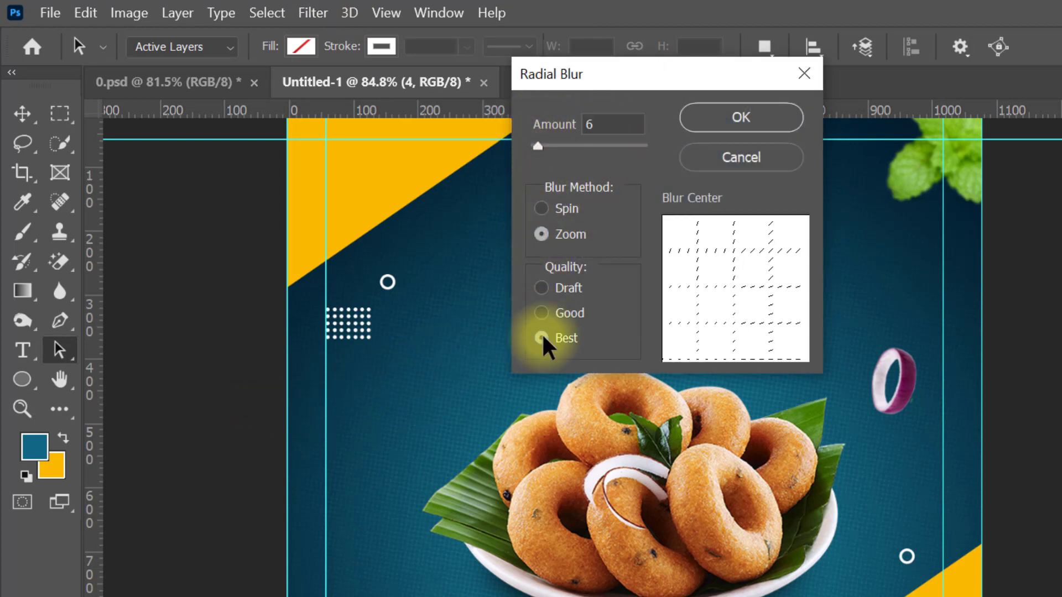
drag(680, 333, 652, 367)
click(728, 118)
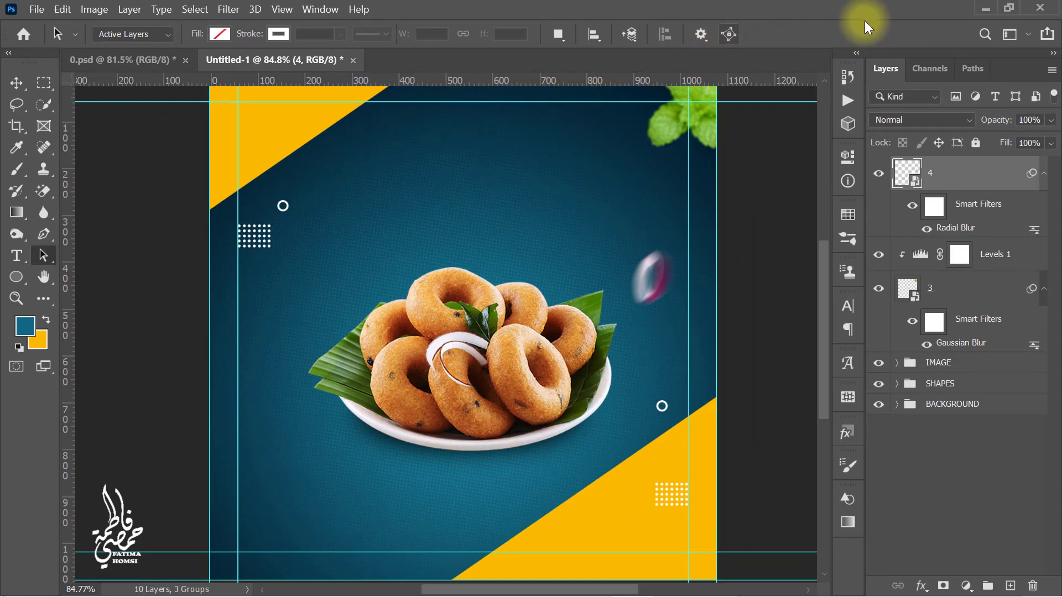
Step: Place the onion slice image 2 from the file folder at 100% scale, above layer 4
click(986, 8)
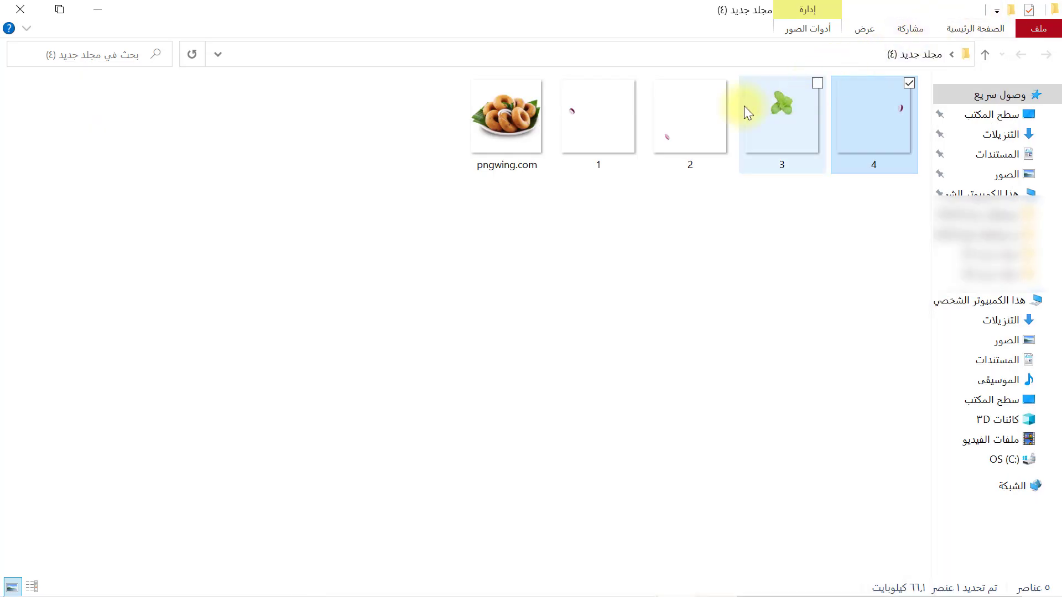
drag(698, 112, 499, 442)
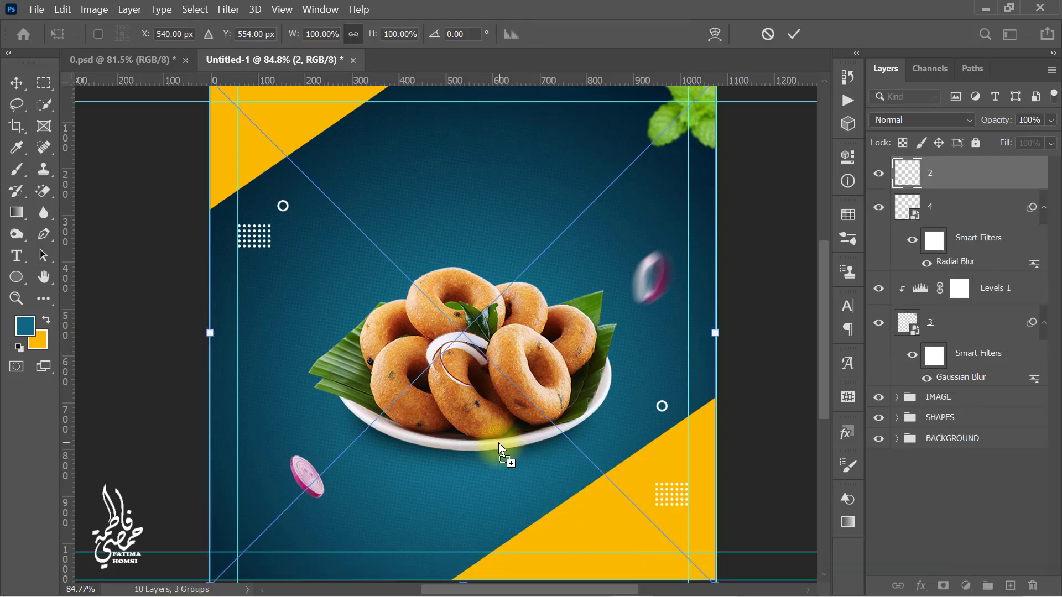
click(795, 34)
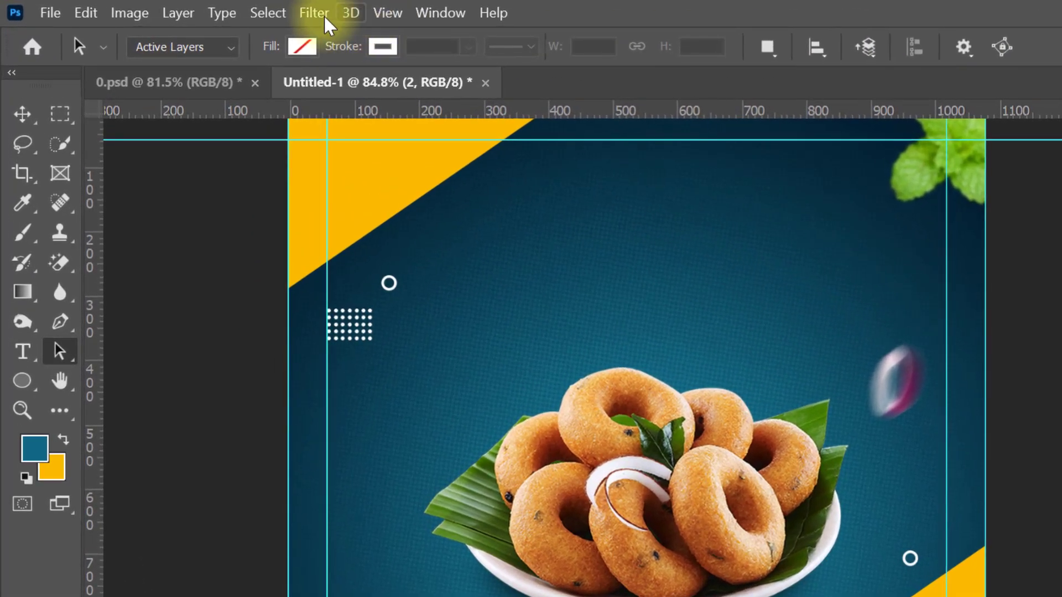
Step: Apply a Radial Blur to onion layer 2 with amount 6, Zoom, Best quality and the blur center moved to the upper-left corner
click(229, 9)
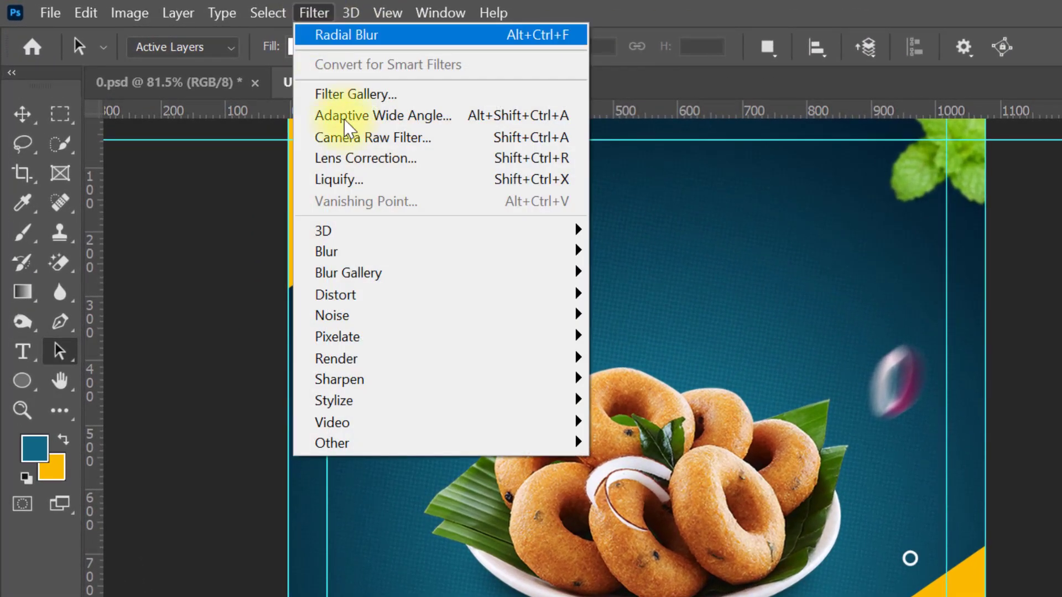
mouse_move(363, 250)
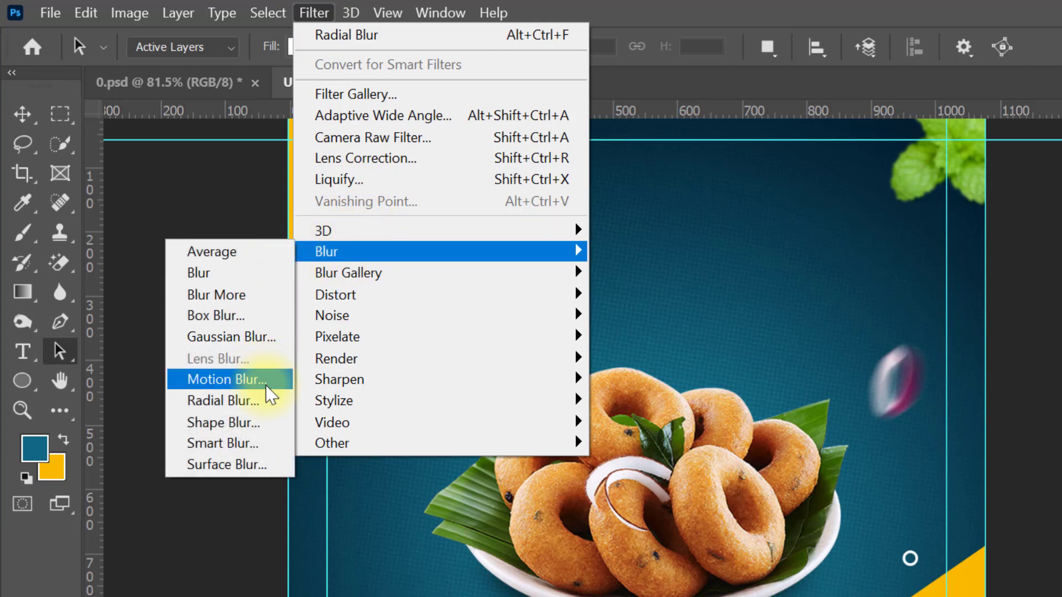
click(271, 409)
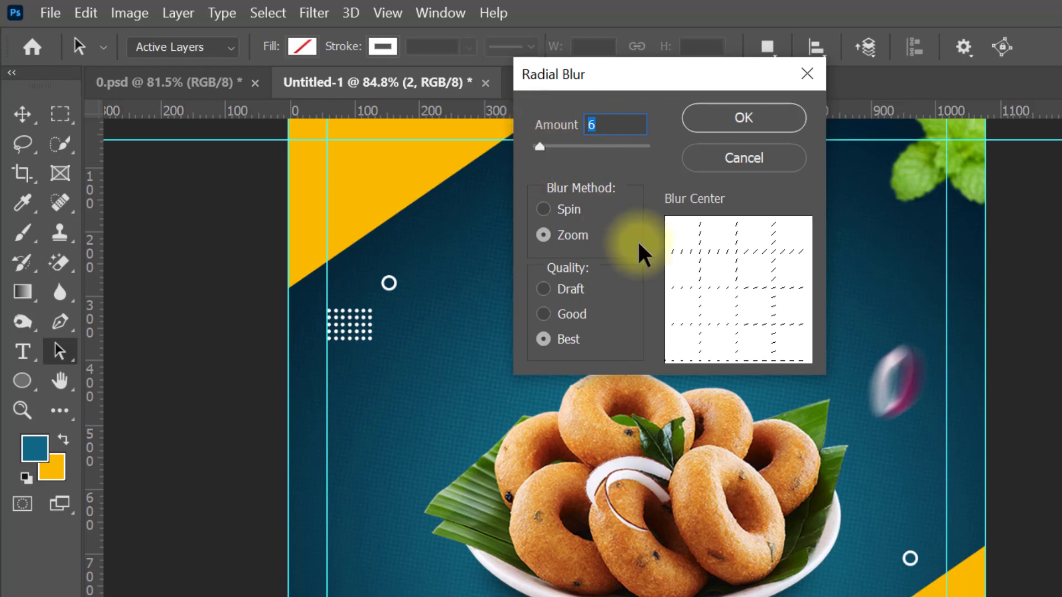
click(677, 234)
drag(677, 235, 677, 215)
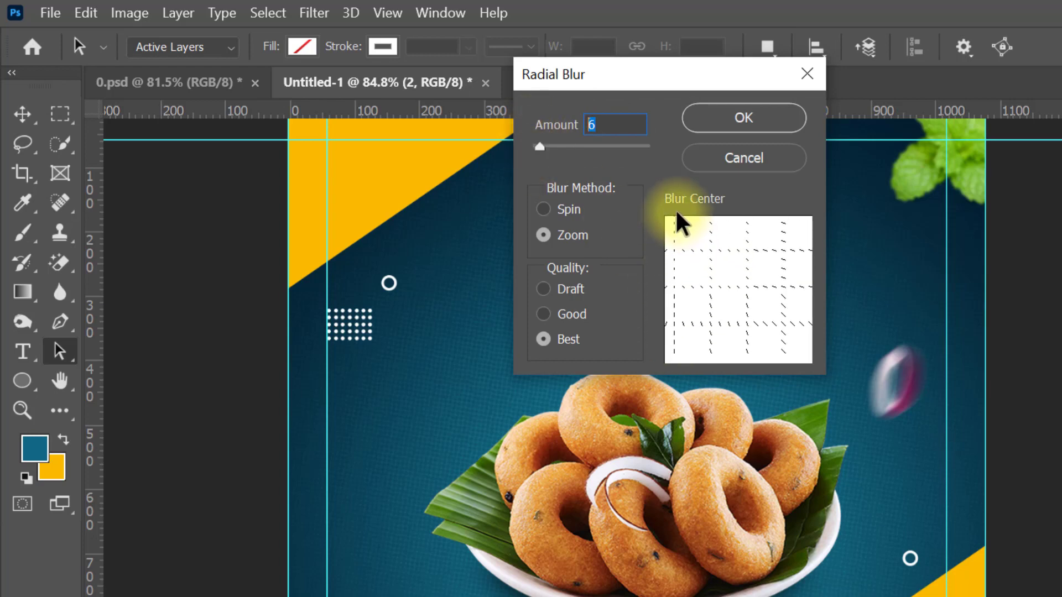
click(735, 118)
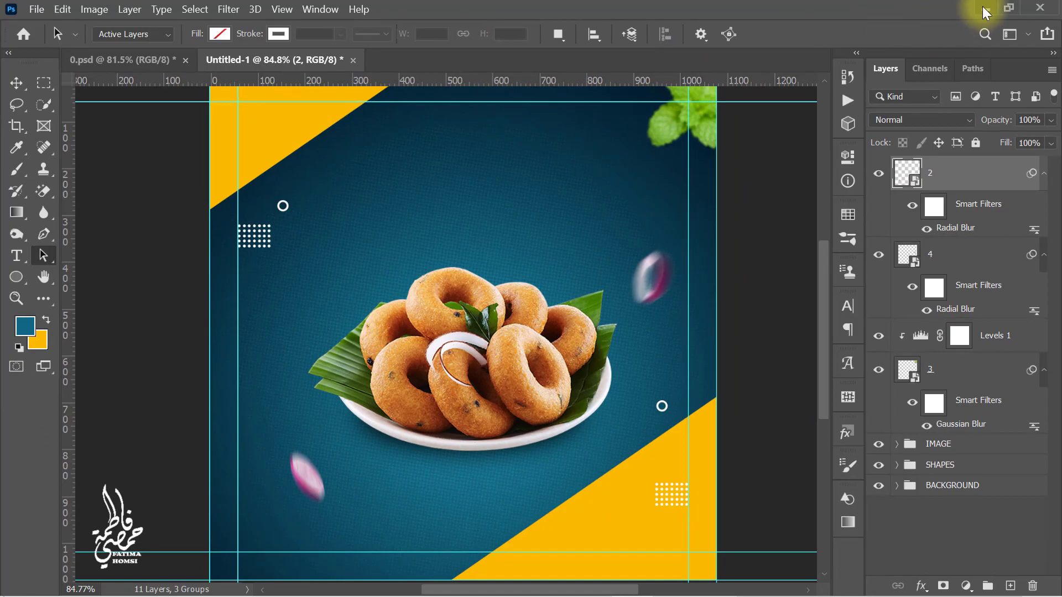
Step: Place the onion ring image 1 from the file folder at 100% scale, above layer 2
click(984, 8)
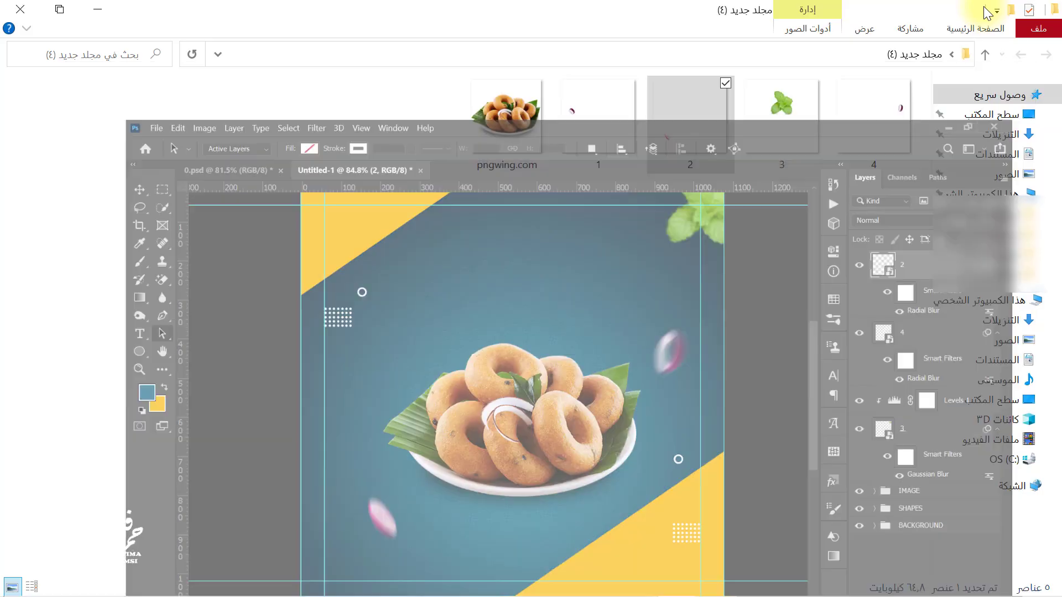
drag(597, 133, 505, 434)
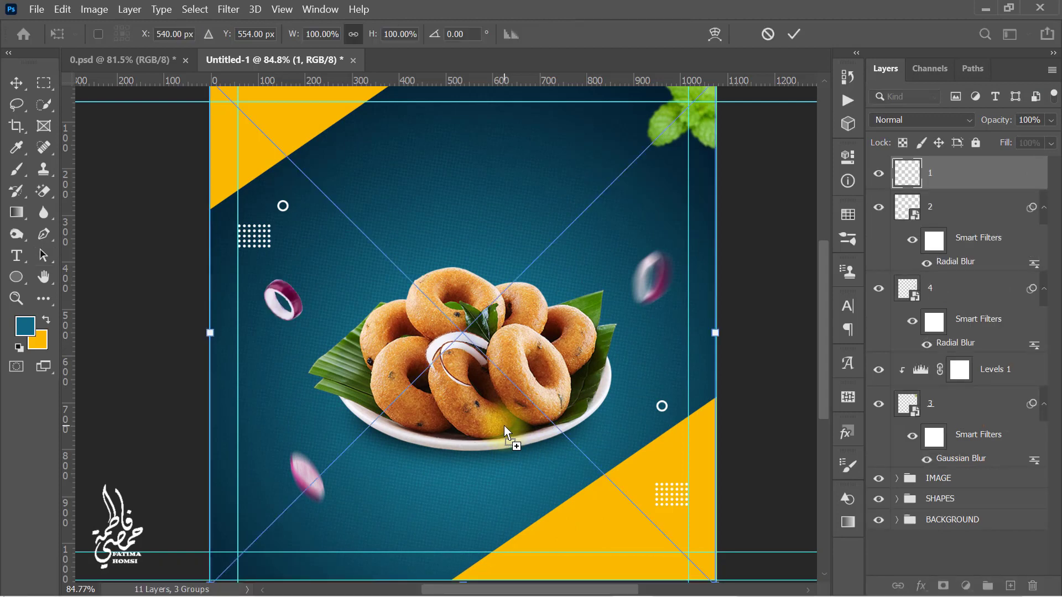
click(795, 34)
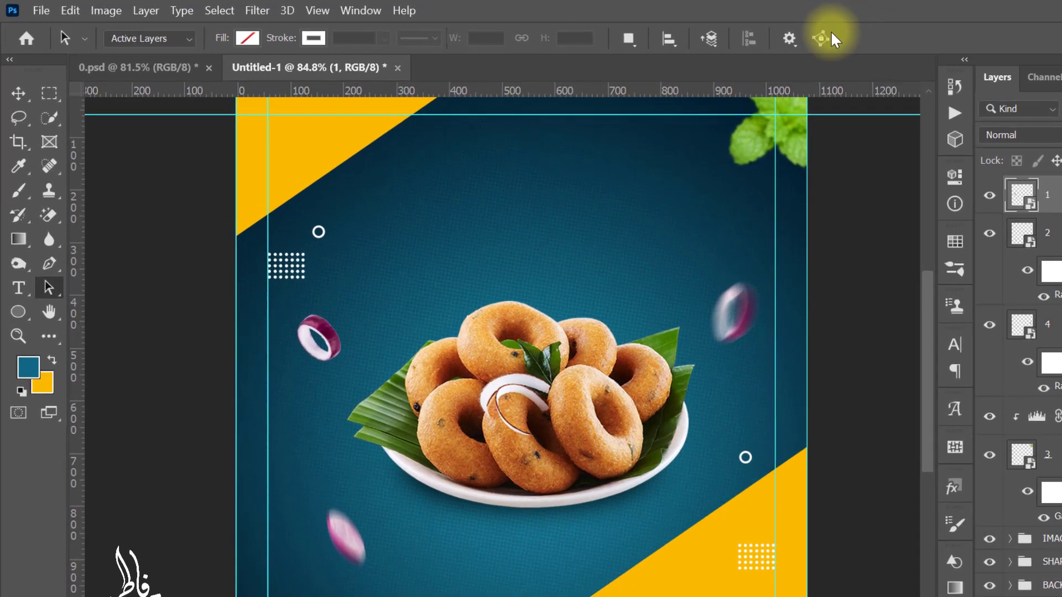
Step: Apply a Radial Blur to onion layer 1 with amount 6, Zoom method and Best quality, keeping the upper-left blur center
click(229, 10)
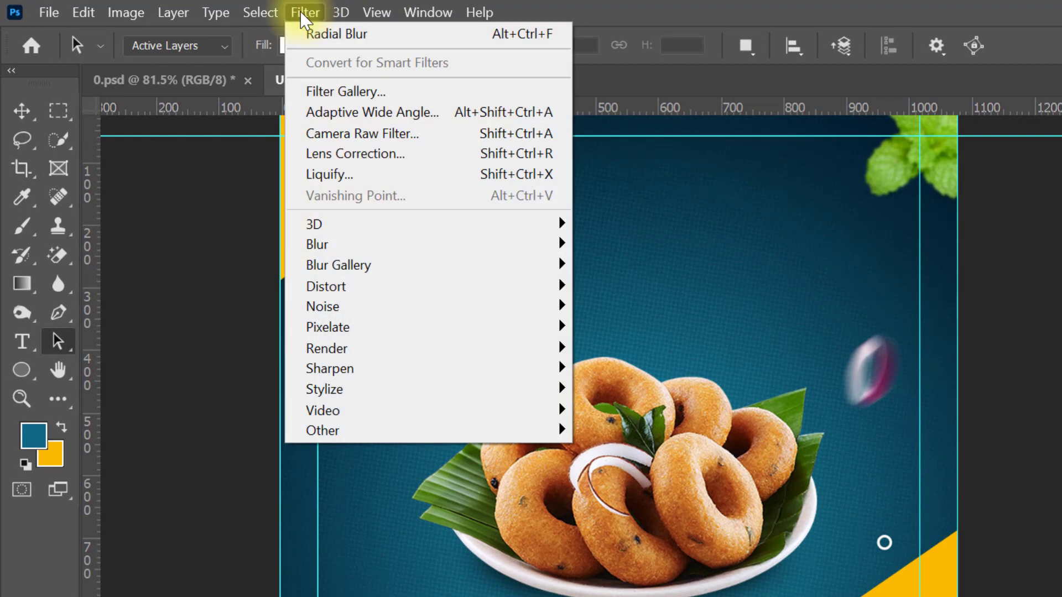
mouse_move(336, 253)
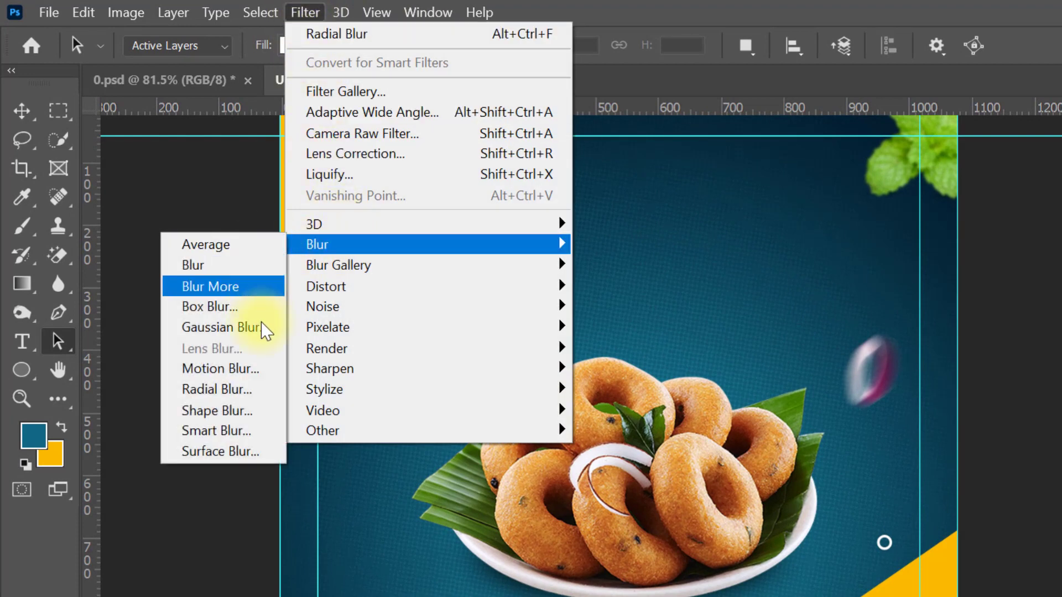
click(265, 391)
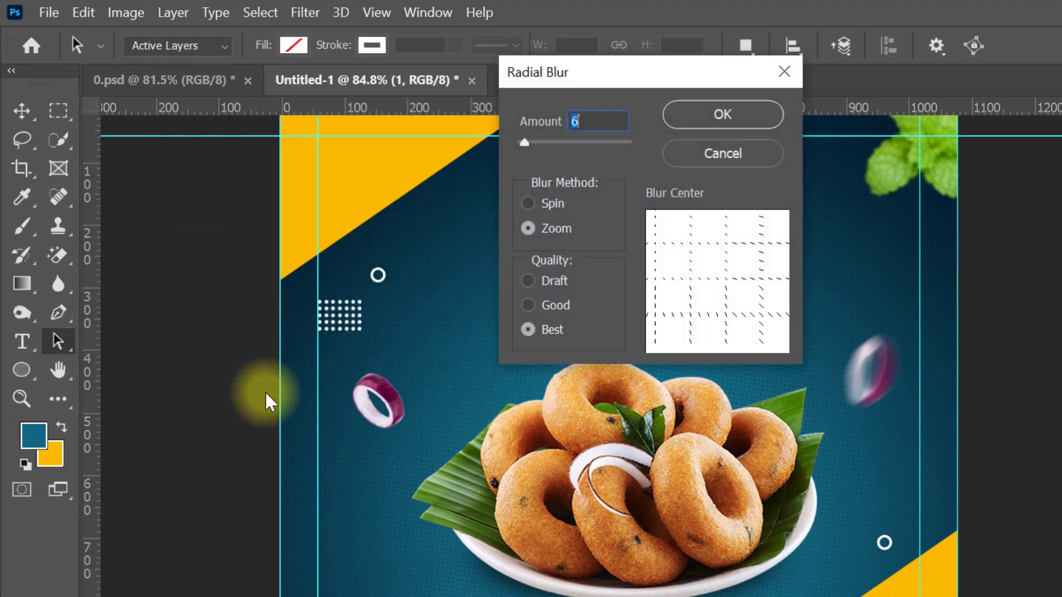
click(697, 117)
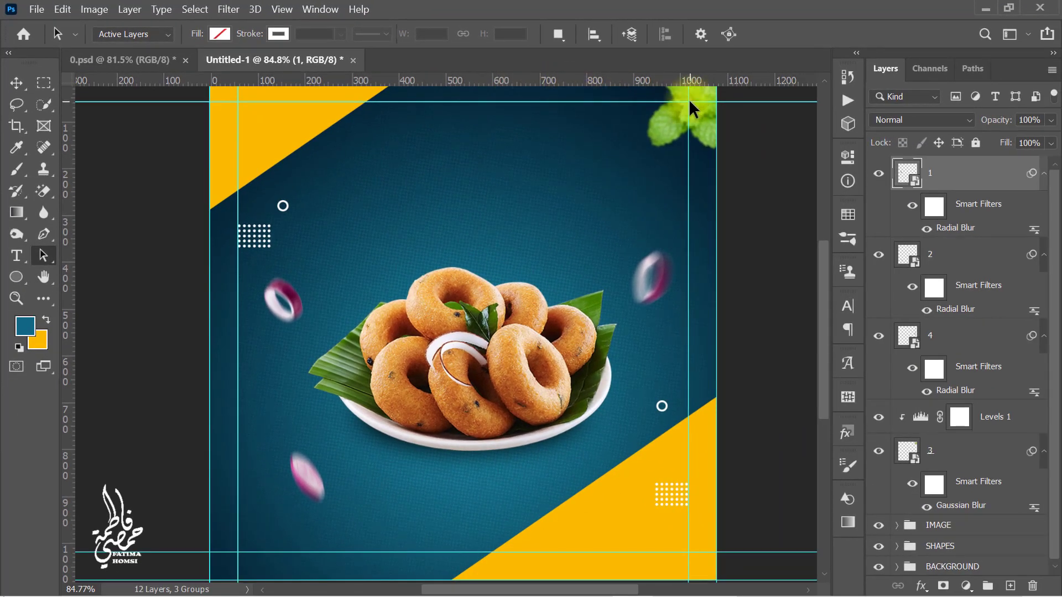
Step: Group the three onion layers, the Levels adjustment and the mint leaf layer, and name the group ELEMENTS
shift+click(975, 518)
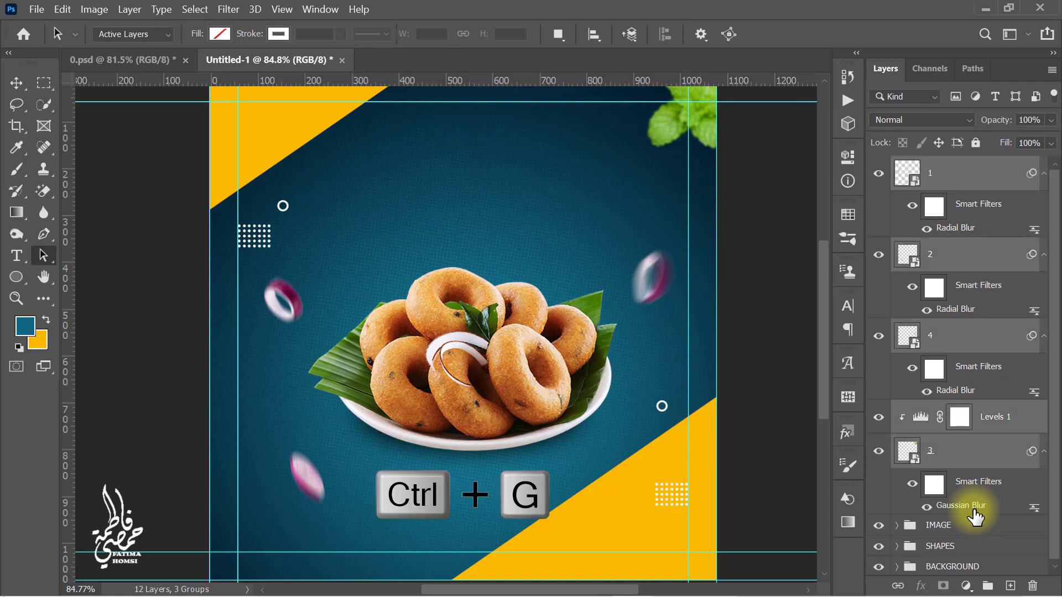
key(ctrl+g)
double_click(942, 171)
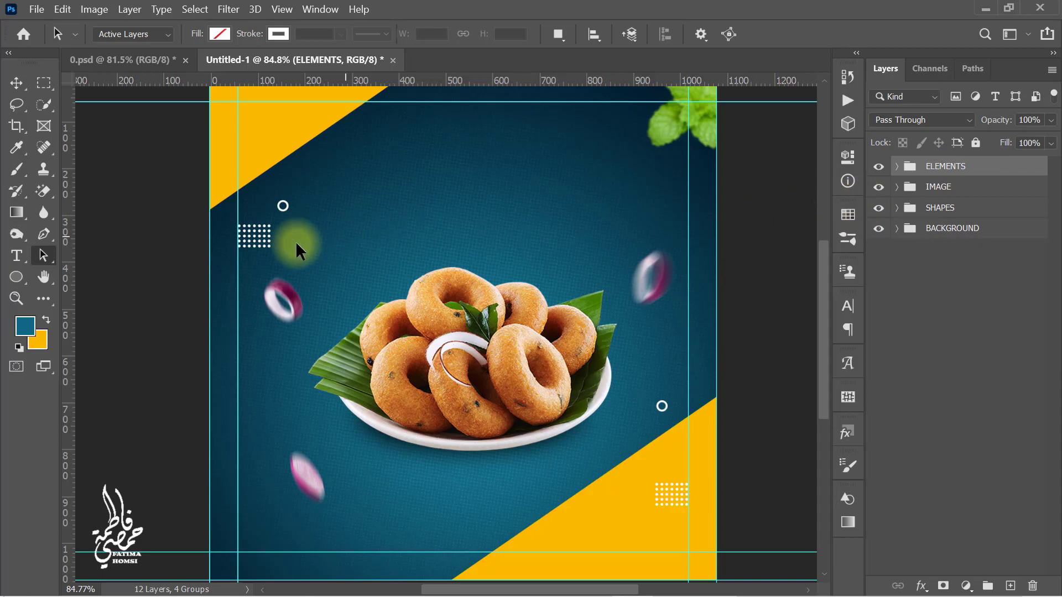
Step: Draw a rectangle about 156 x 56 px at the lower-left guide intersection and round all its corners to 28 px
right_click(22, 274)
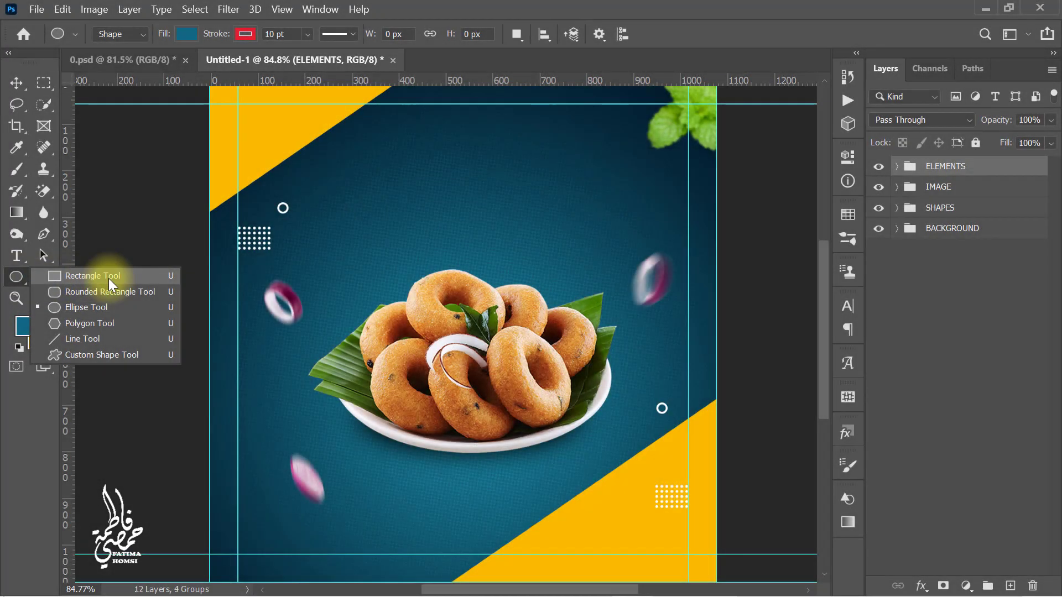
click(138, 314)
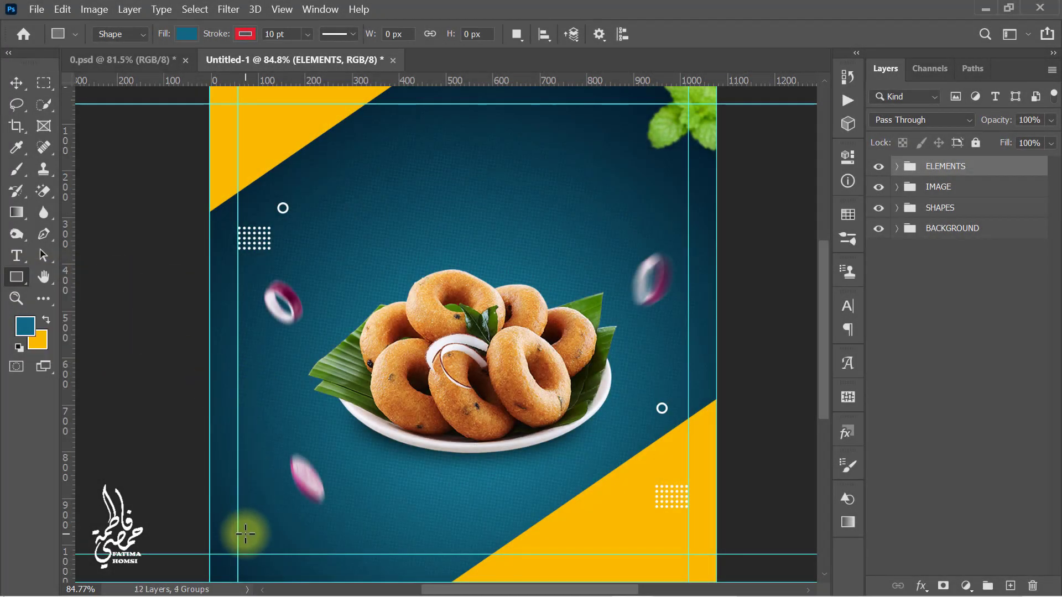
drag(238, 528, 311, 551)
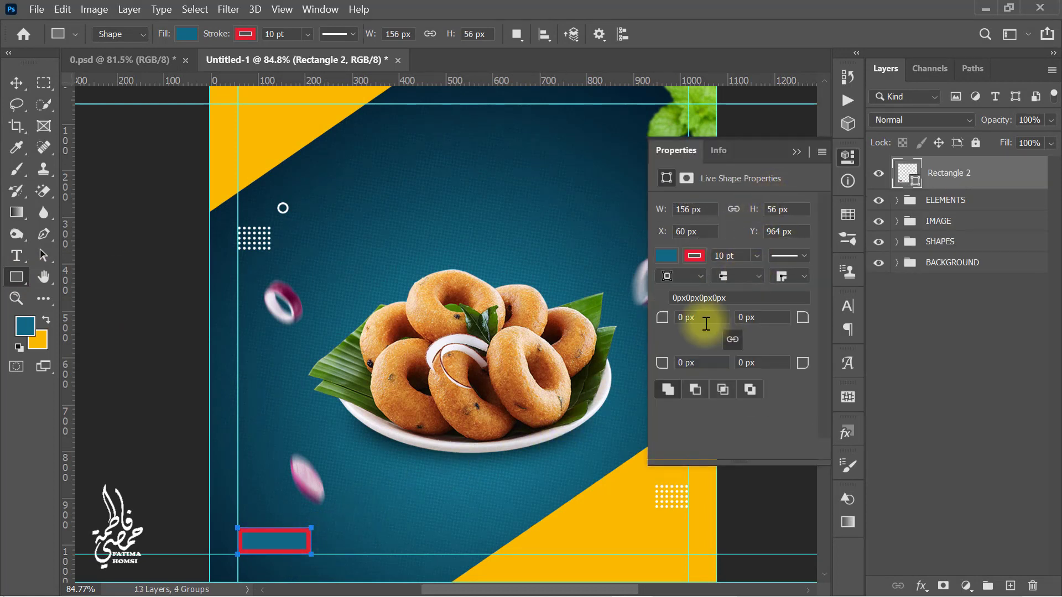
drag(701, 320, 667, 319)
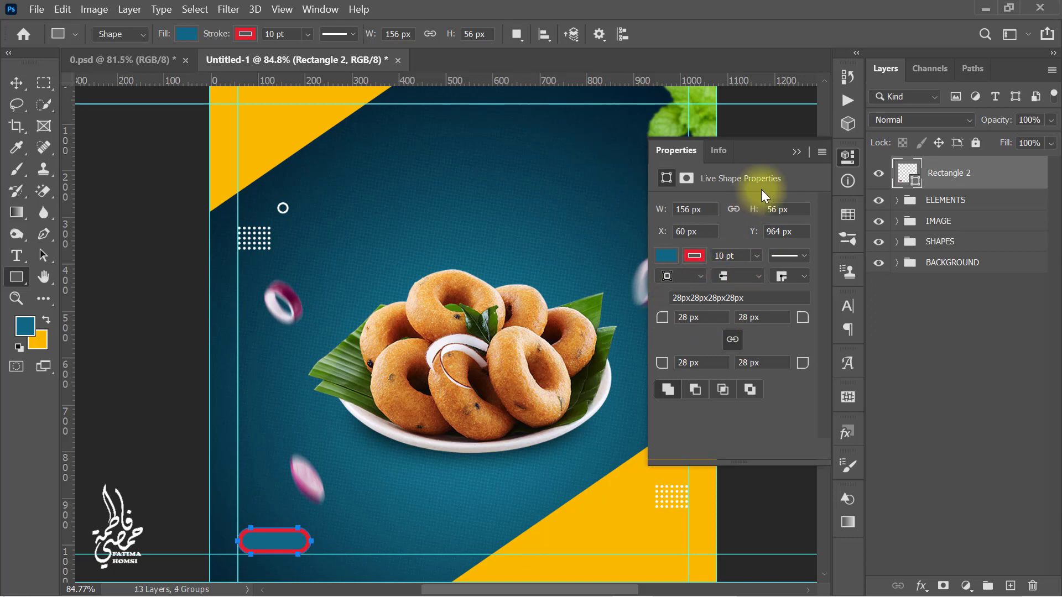
click(797, 152)
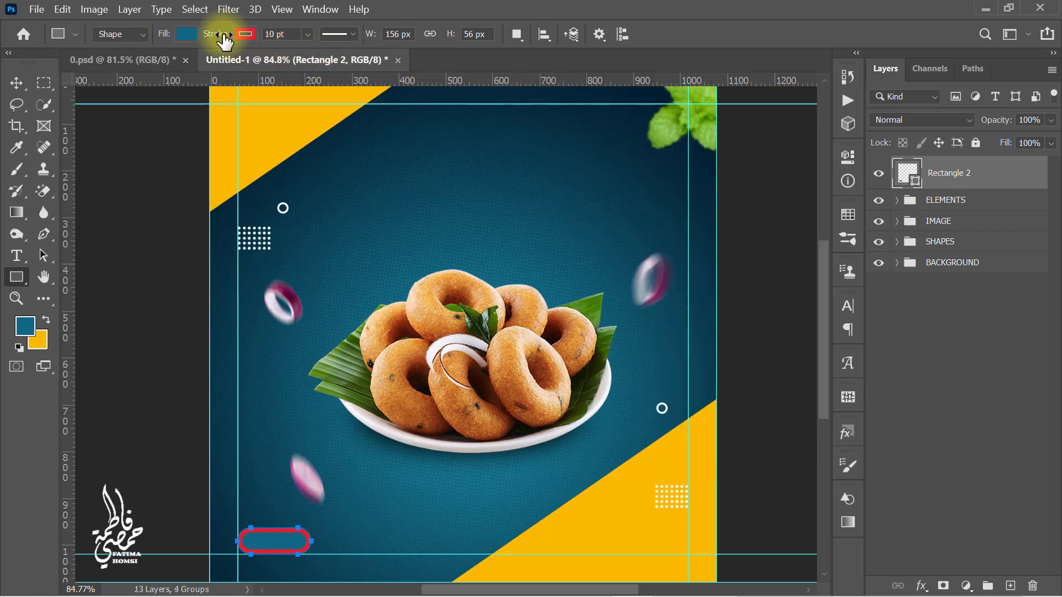
Step: Set the lower-left rounded button's stroke to 0 pt and its fill colour to 202020
drag(226, 40, 204, 39)
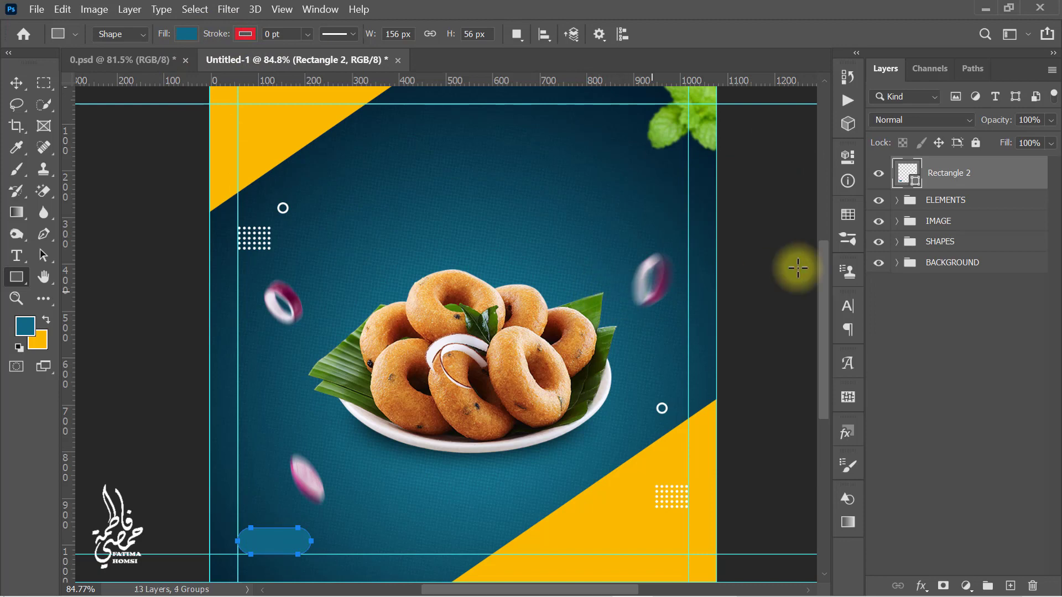
double_click(909, 175)
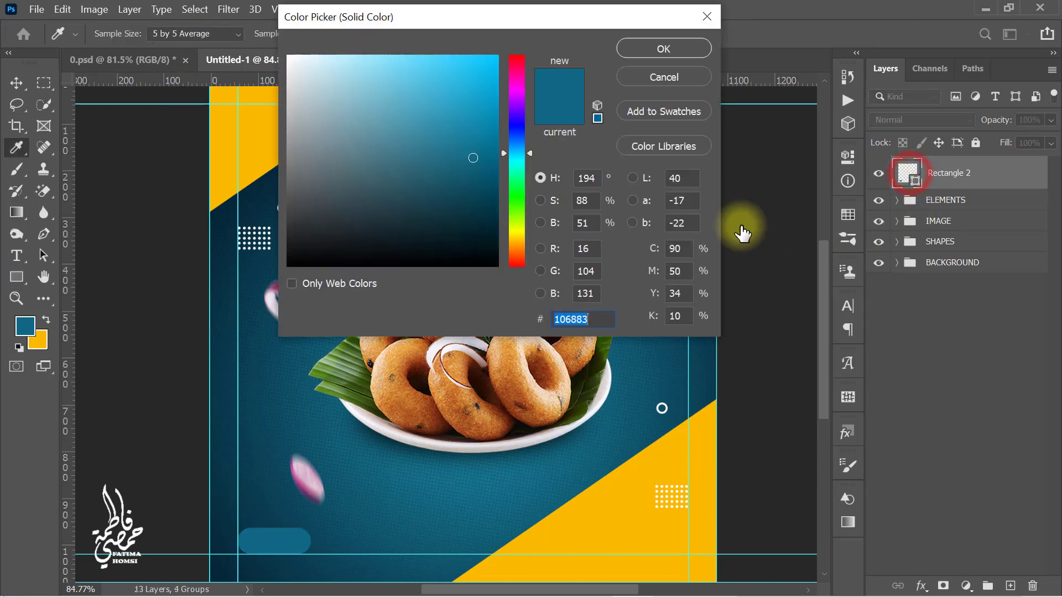
double_click(591, 320)
text(20)
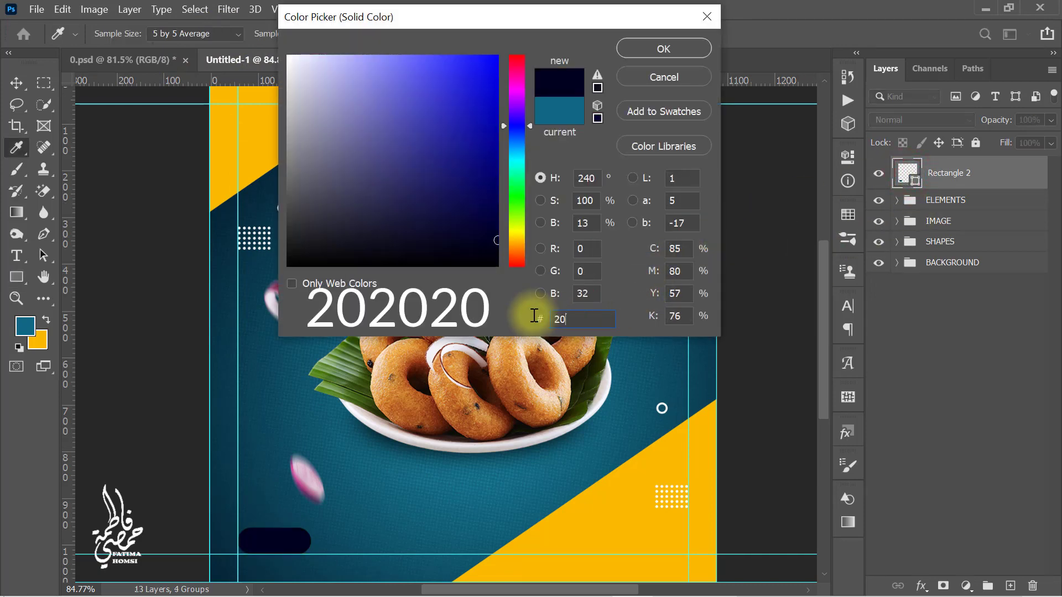
text(2020)
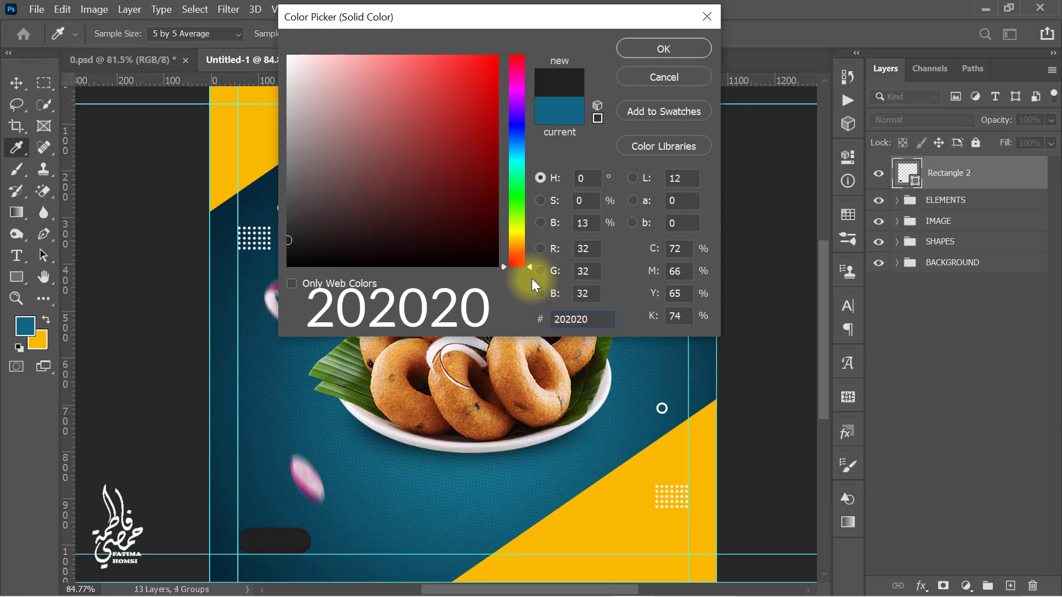
click(635, 50)
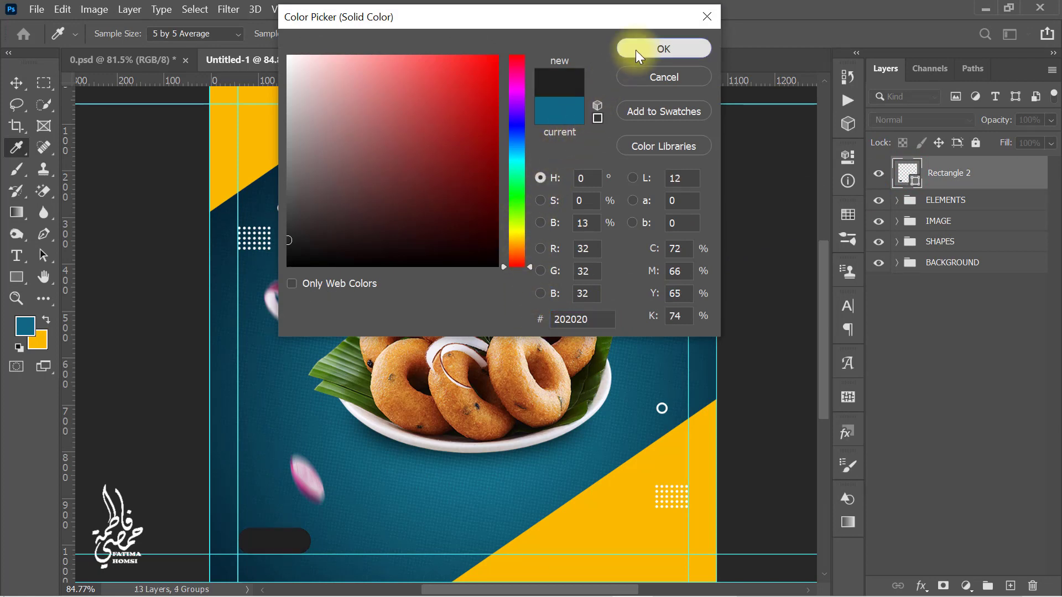
Step: Add the text ORDER NOW above the food plate and set its font to Montserrat Black
click(16, 256)
click(419, 182)
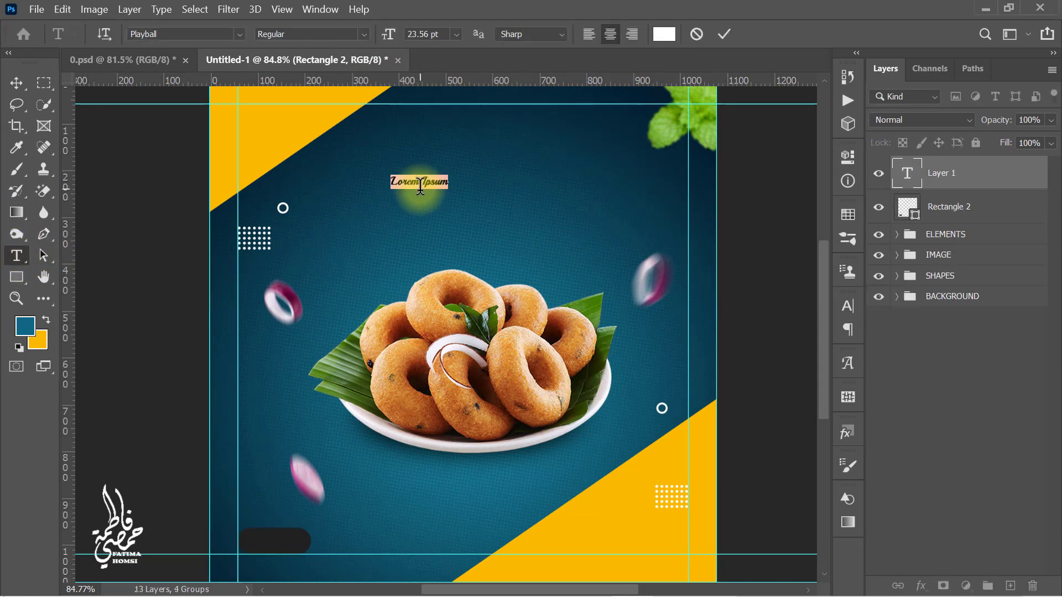
text(ORDER NOW)
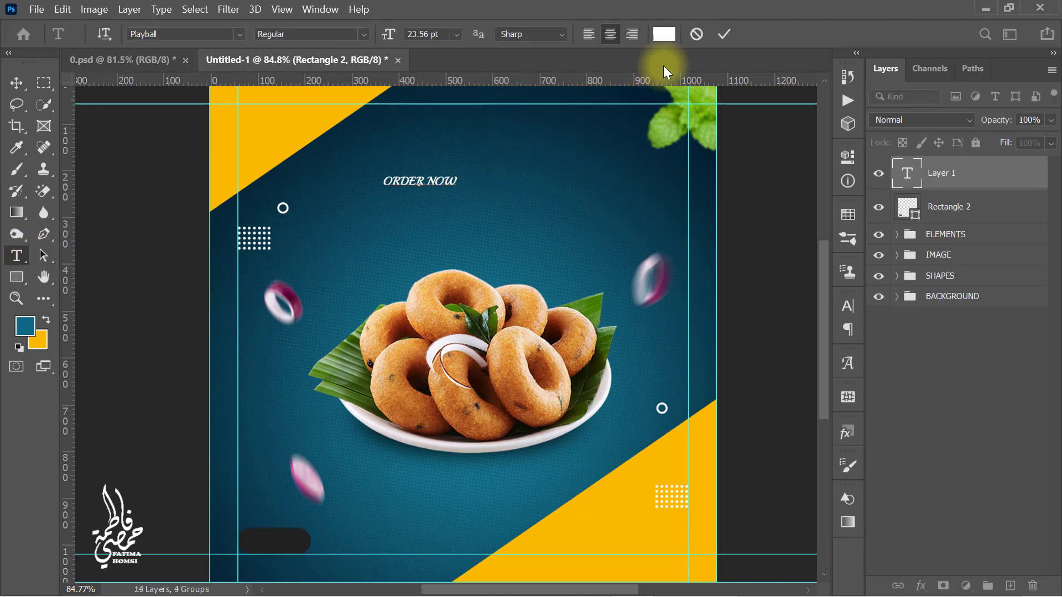
click(722, 34)
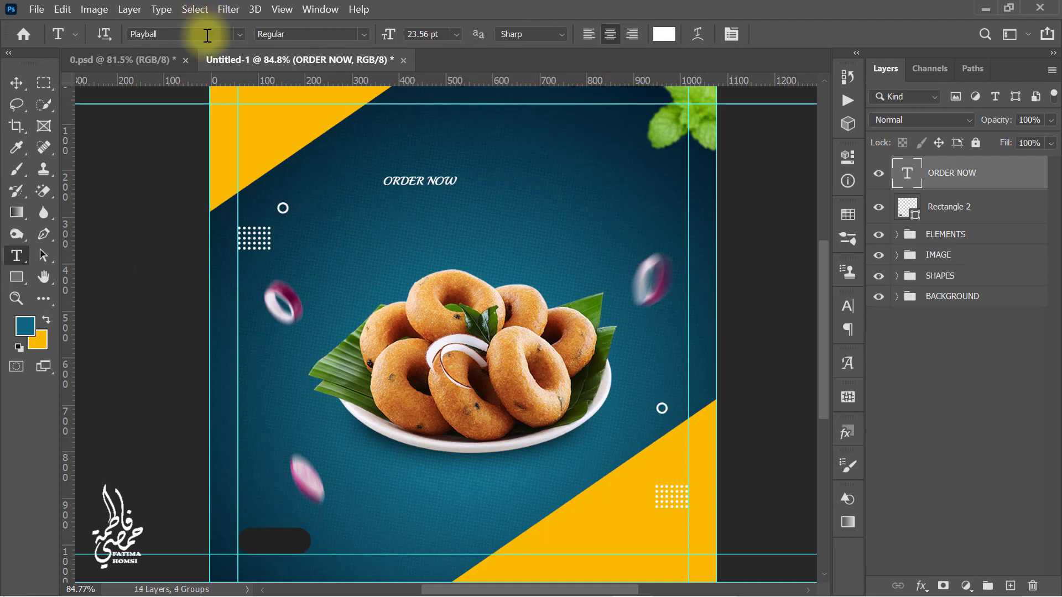
text(MON)
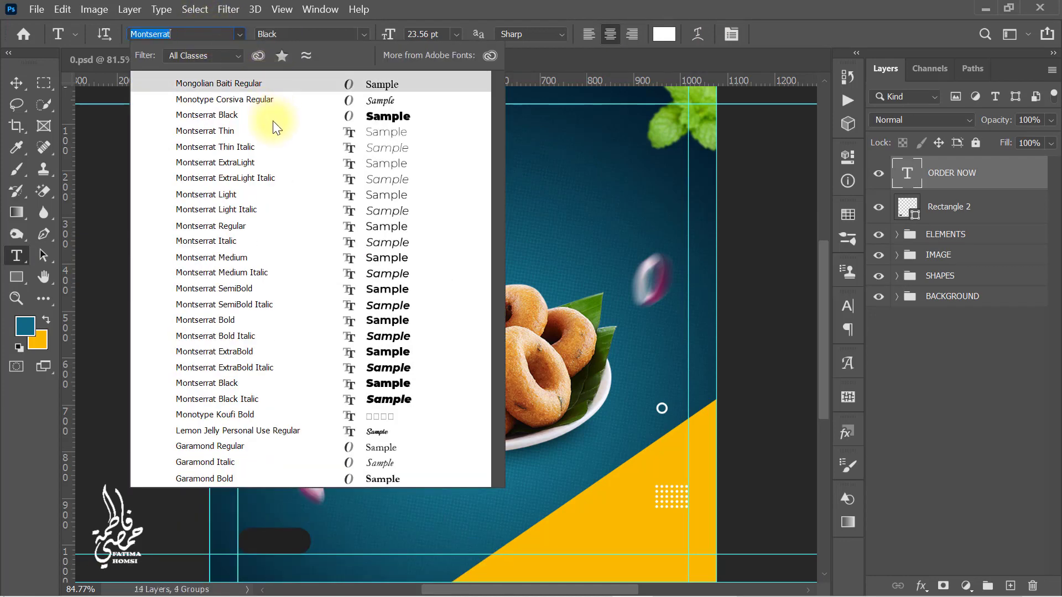
click(274, 118)
Step: Scale the ORDER NOW text to 74.74% and place it centred on the rounded button
key(ctrl+t)
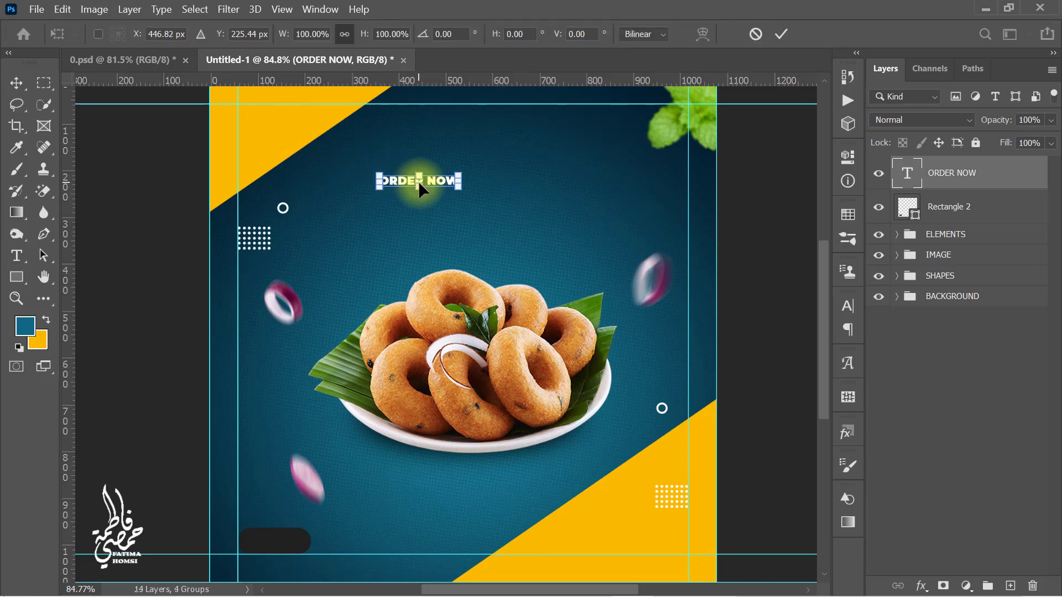
drag(427, 184, 289, 537)
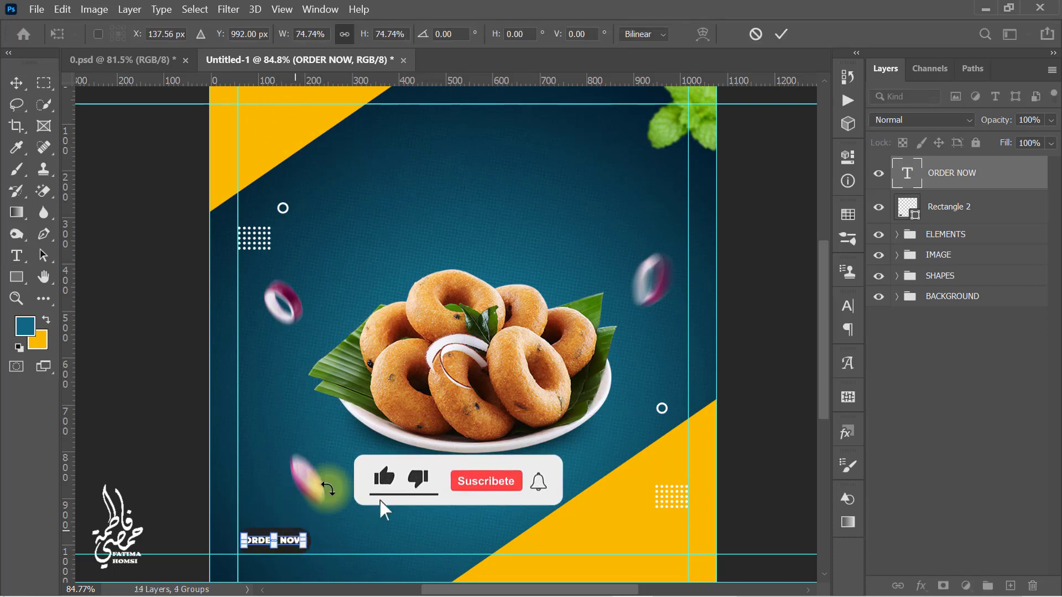
click(781, 37)
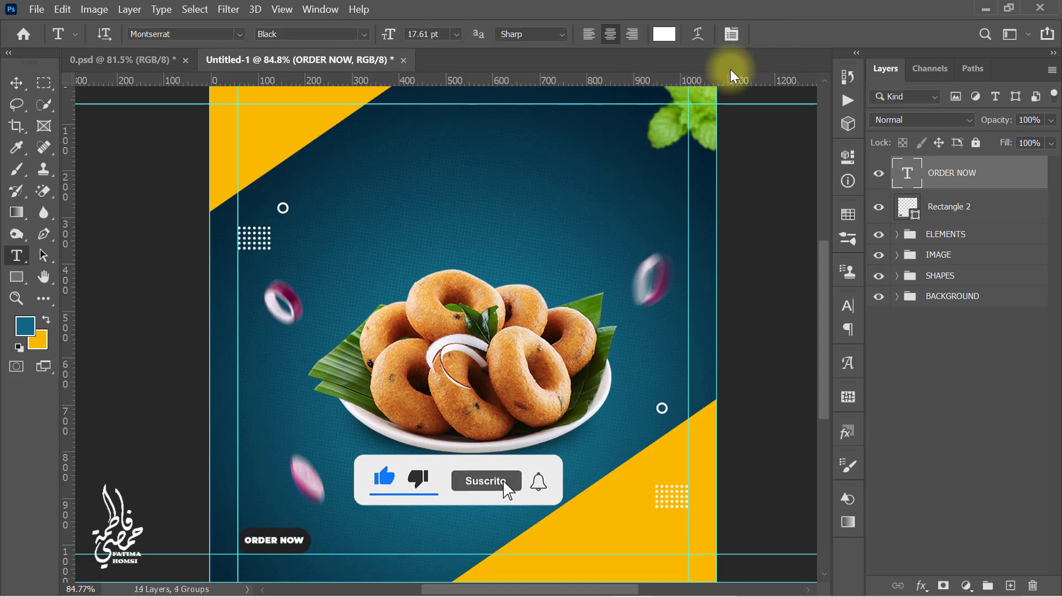
Step: Add the contact phone number as a new centre-aligned text above the plate, in Montserrat Black
click(460, 191)
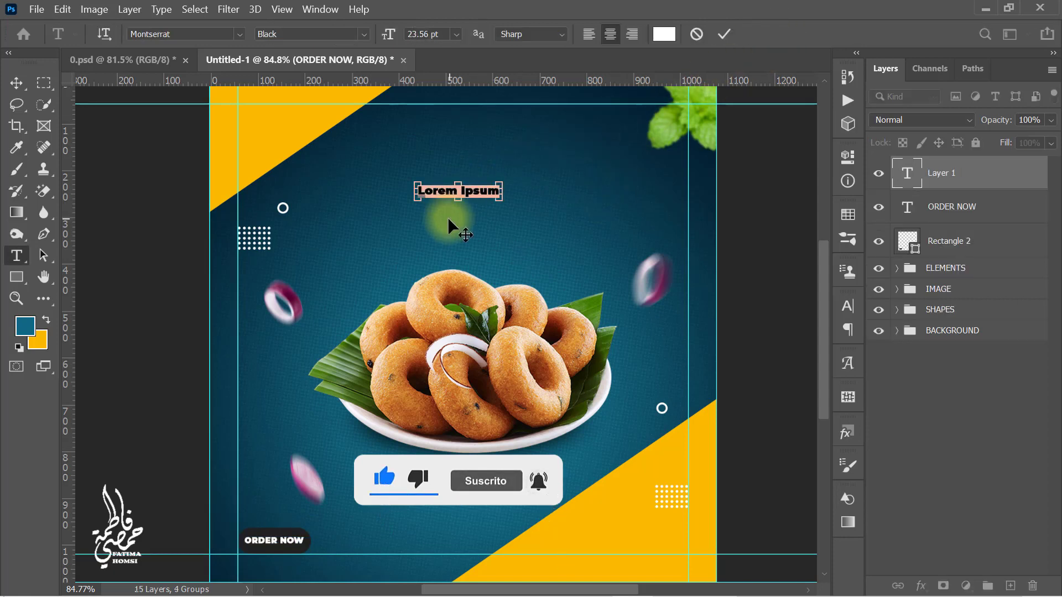
key(ctrl+v)
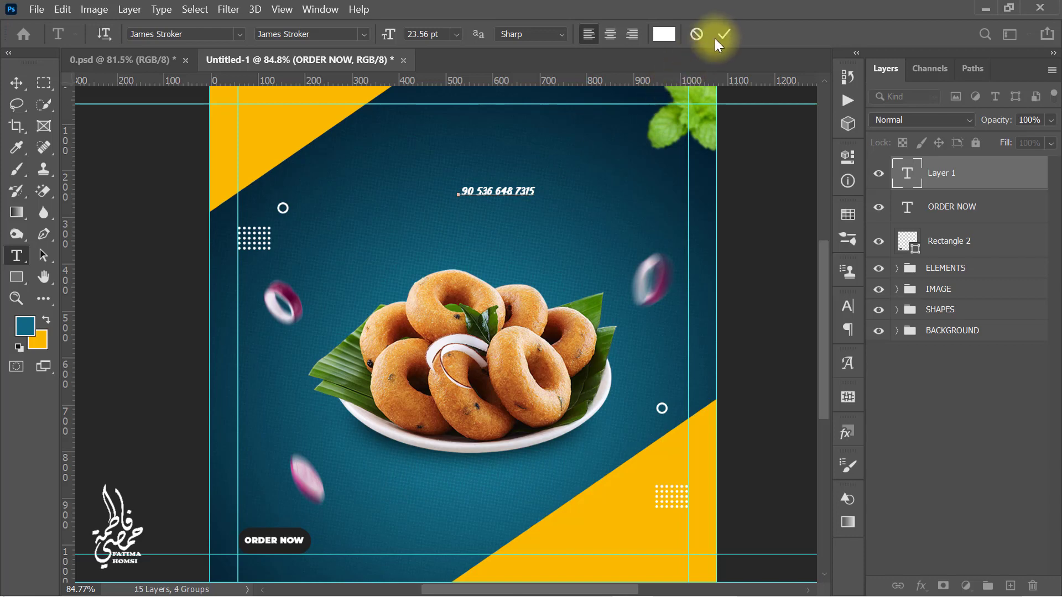
click(724, 34)
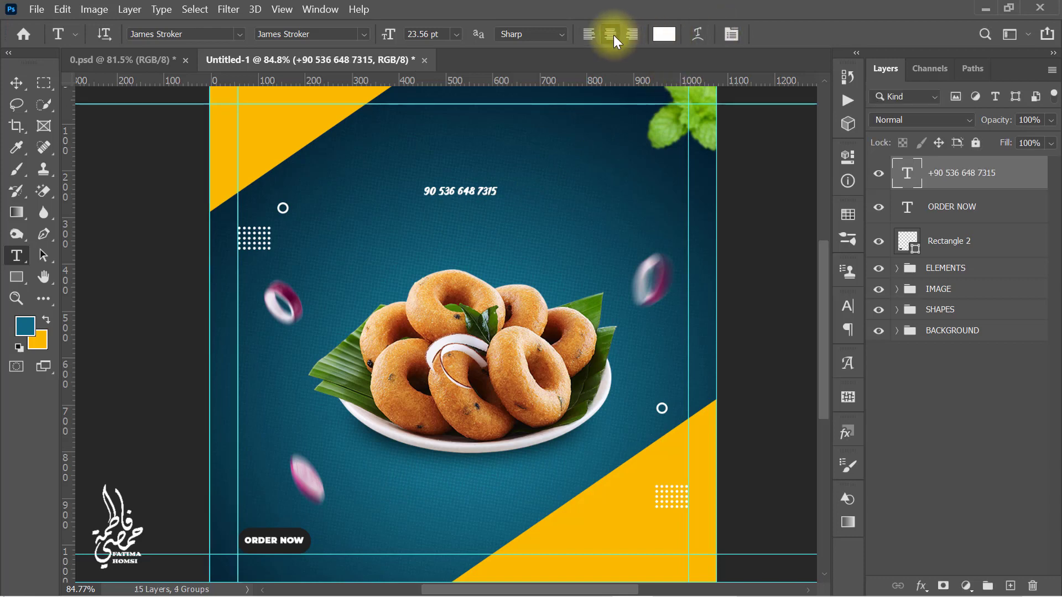
text(MON)
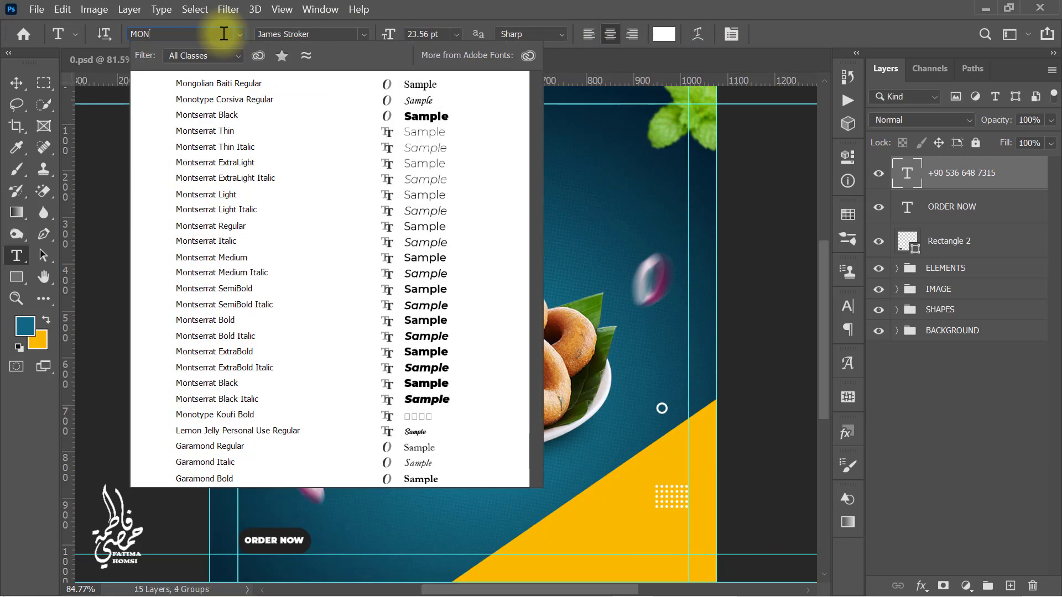
click(293, 116)
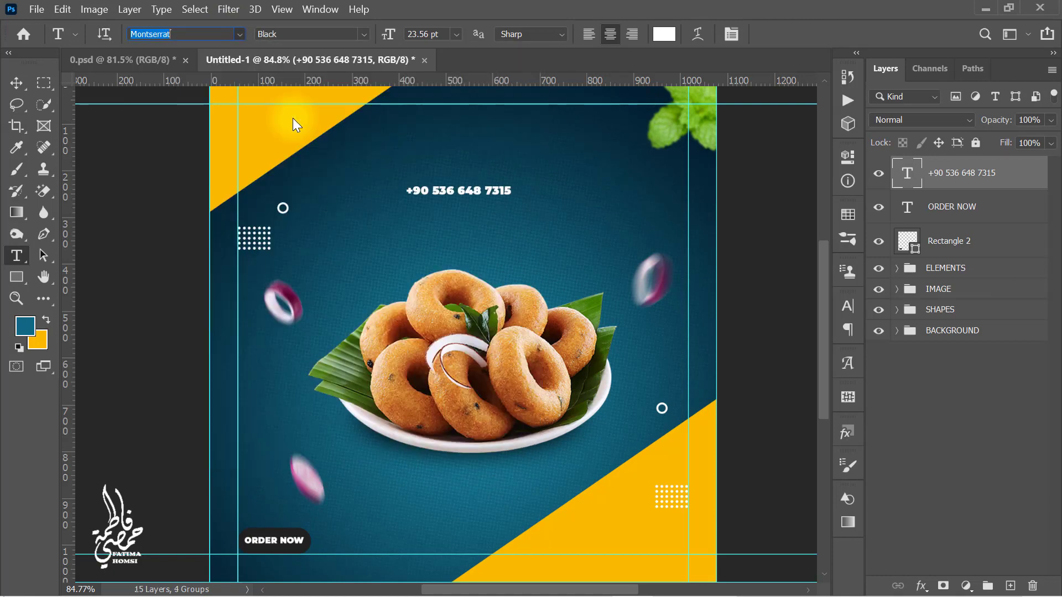
Step: Colour the phone number text 202020 and move it onto the lower-right yellow corner at the bottom guide
click(663, 34)
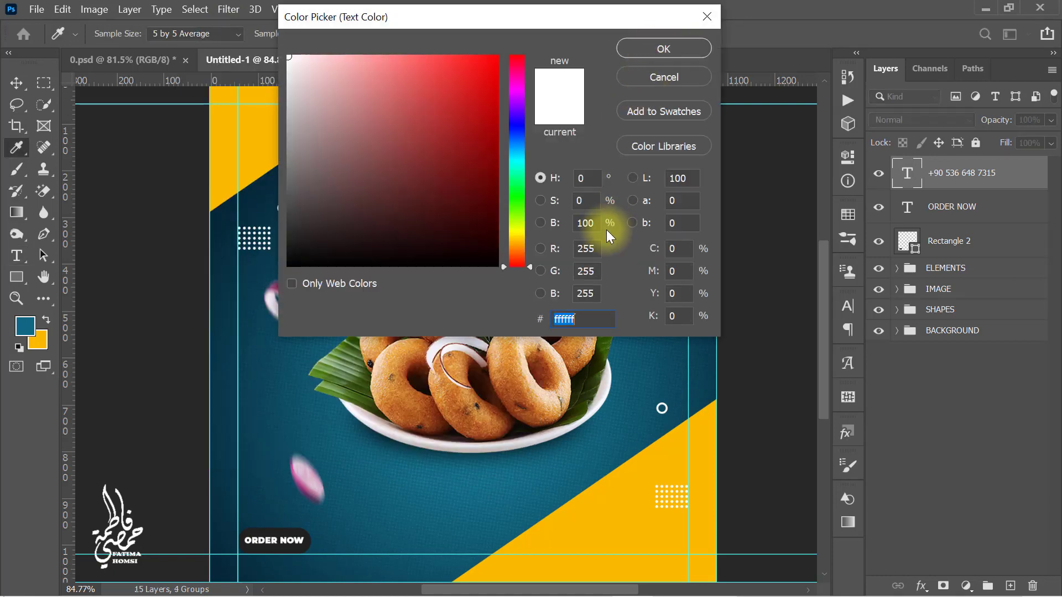
text(202020)
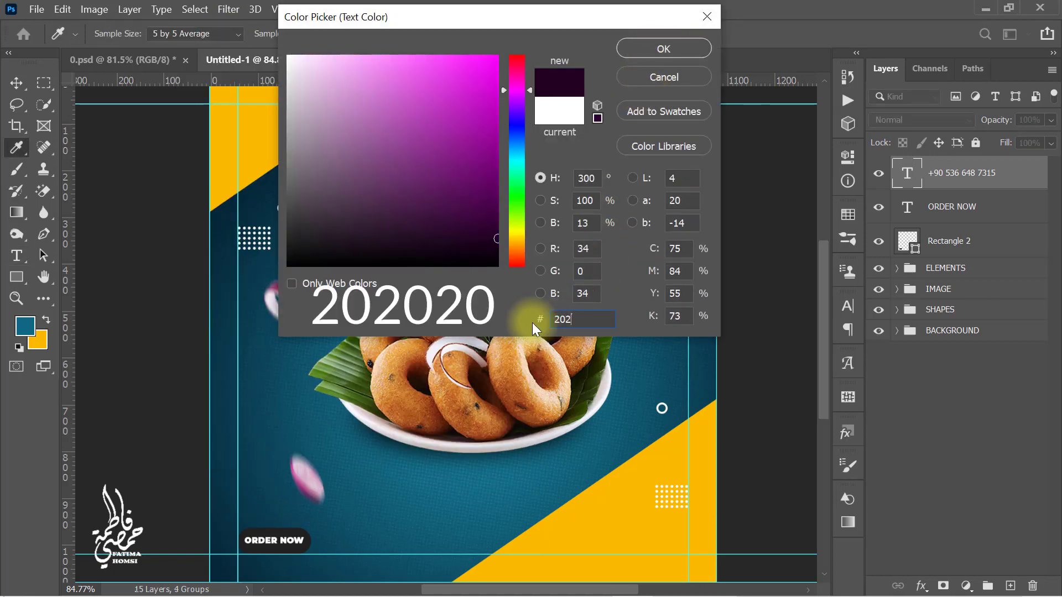
click(669, 48)
key(ctrl+t)
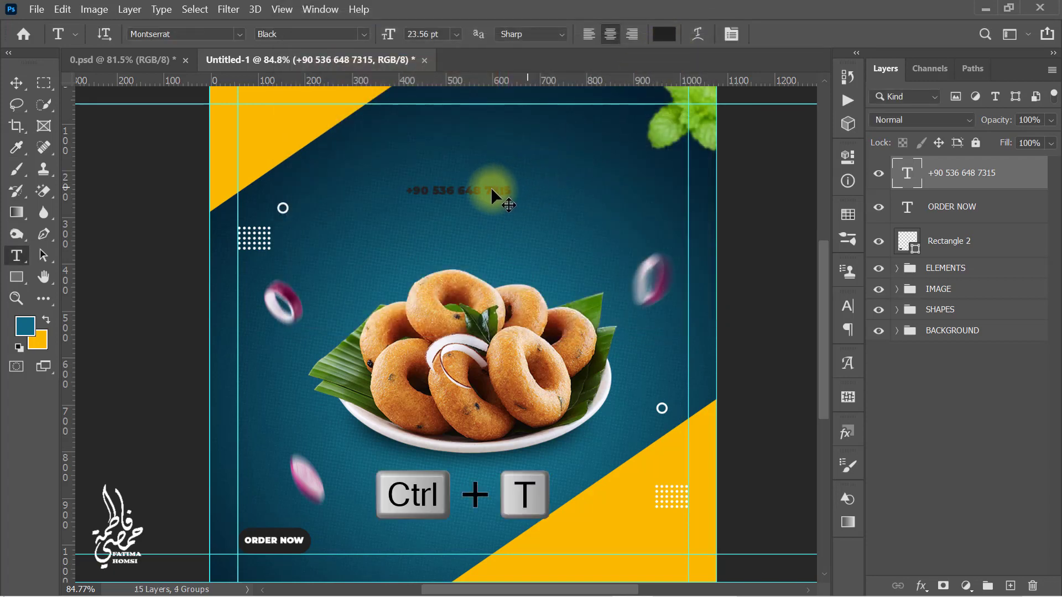
drag(478, 190, 630, 547)
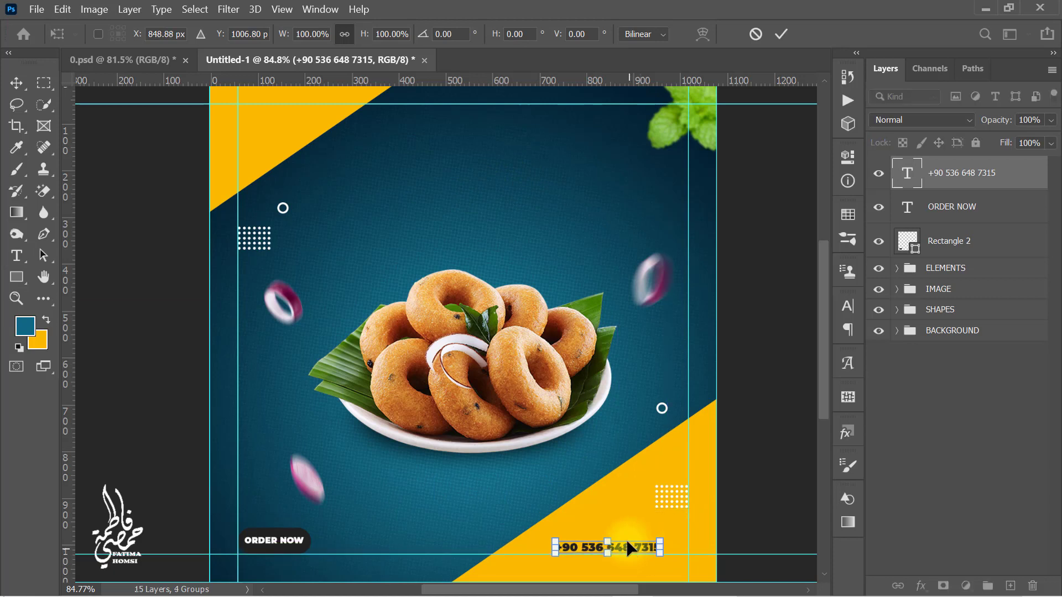
click(778, 35)
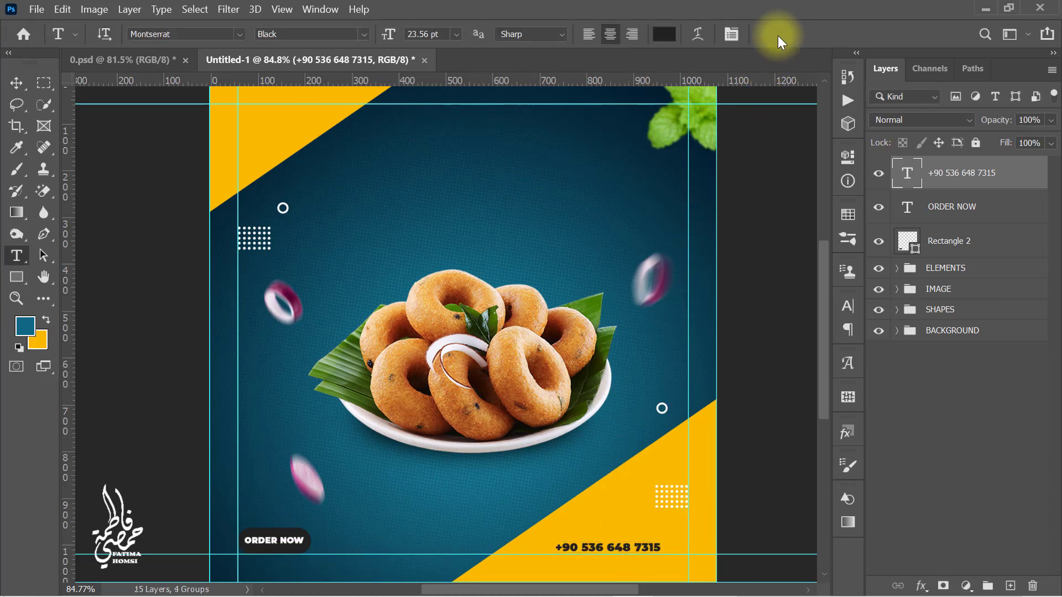
Step: Add the text FOR FREE DELIVERY above the plate and set its colour to white, ffffff
click(463, 182)
text(FOR FREE DELIVERY)
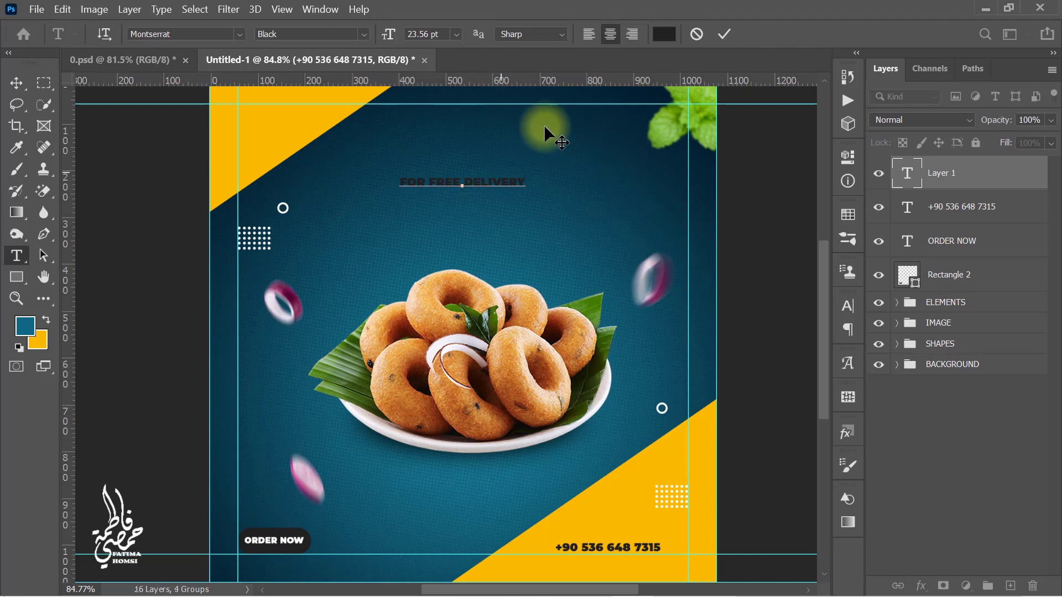
click(722, 38)
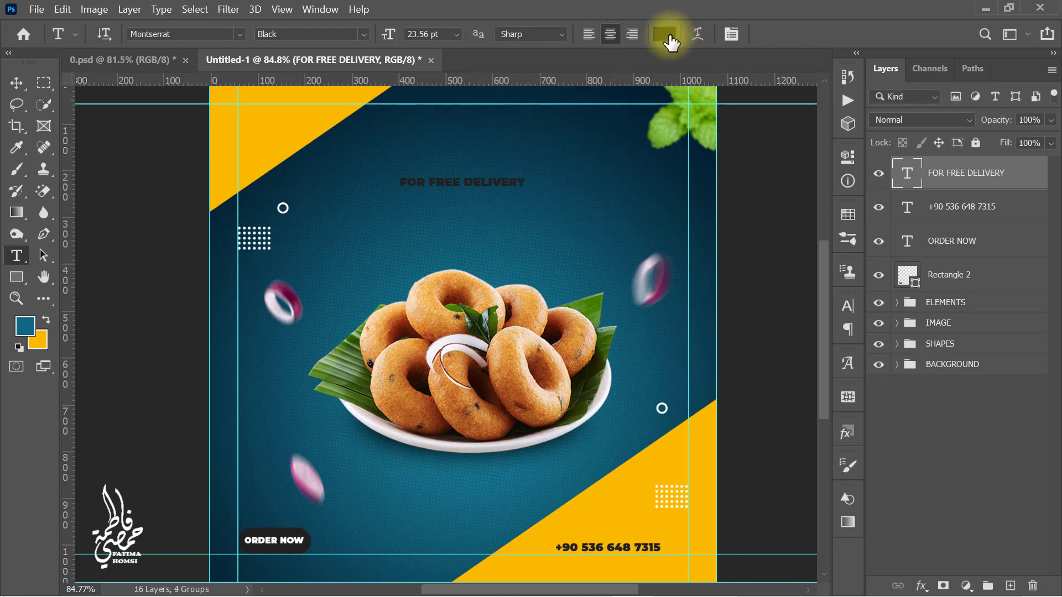
click(665, 33)
drag(393, 80, 213, 43)
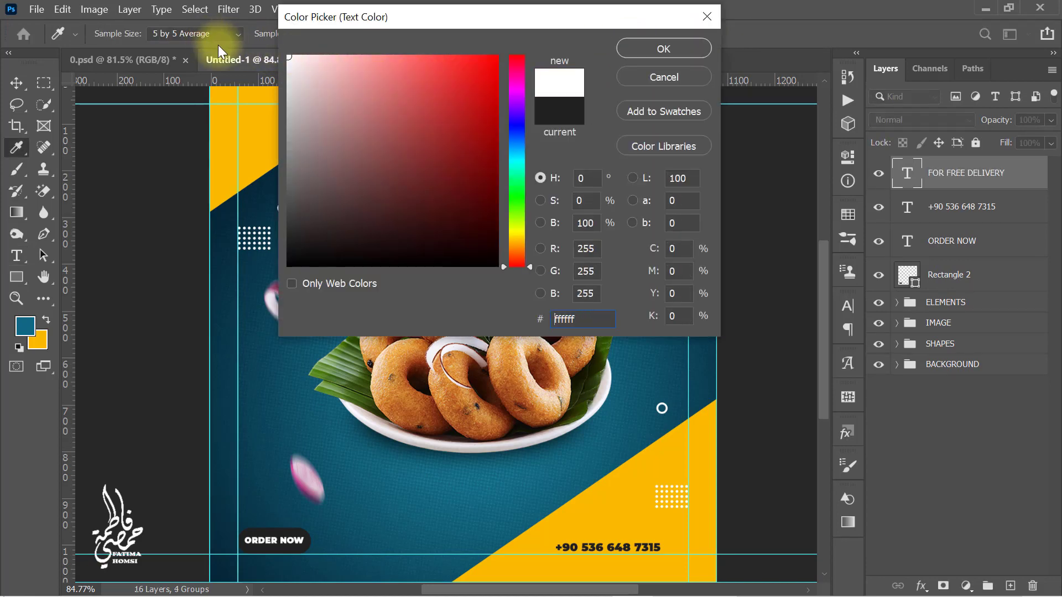
click(663, 49)
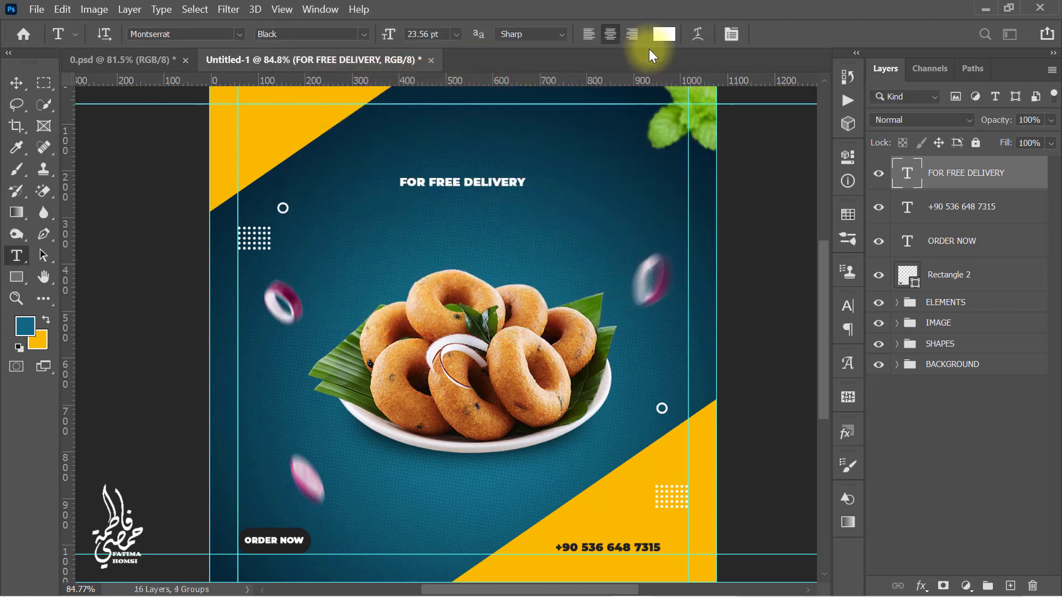
Step: Scale the FOR FREE DELIVERY text to 71.43% and place it directly above the phone number
key(ctrl+t)
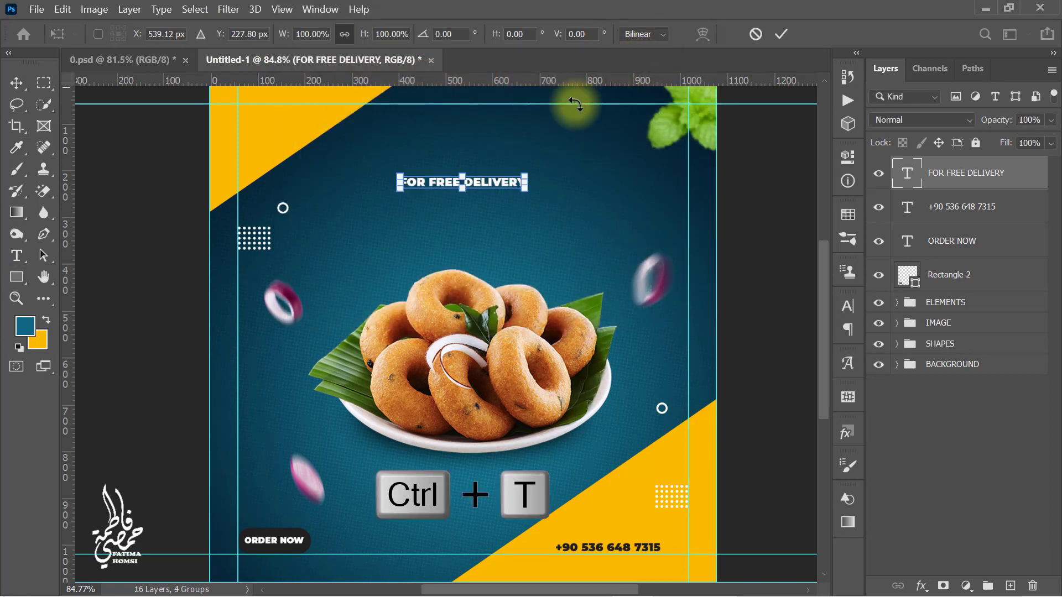
drag(529, 190, 642, 531)
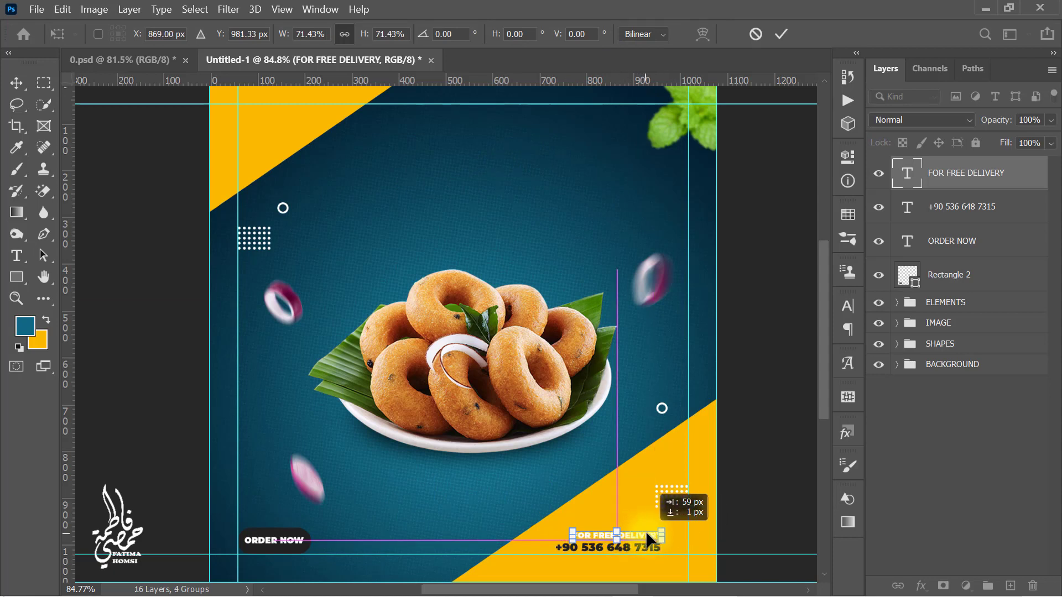
click(781, 33)
Step: Shift FOR FREE DELIVERY to line up with the phone number's right end and scale it to 91.72%
click(18, 85)
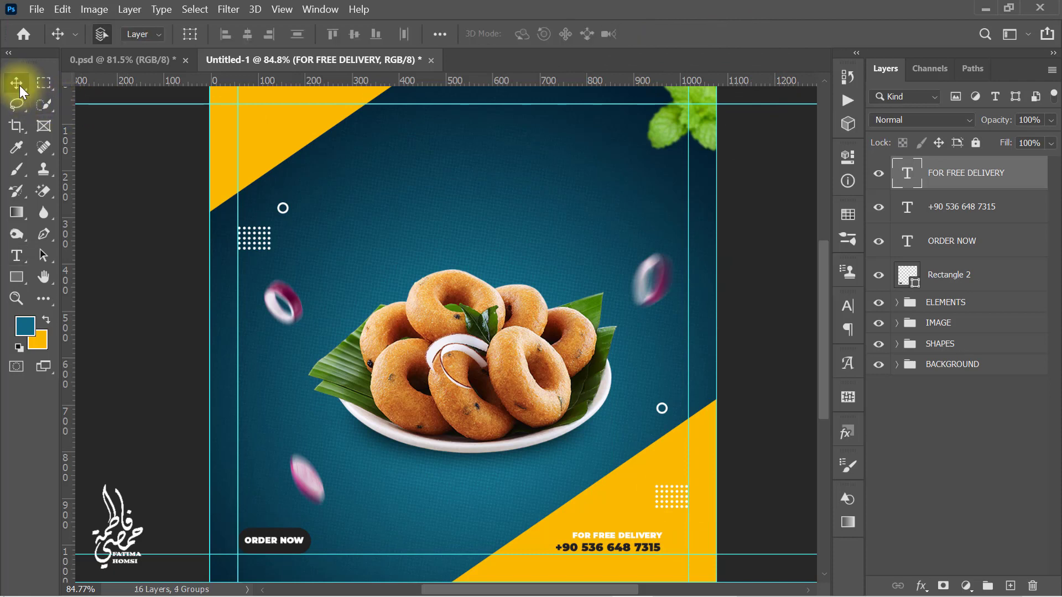
key(ctrl+t)
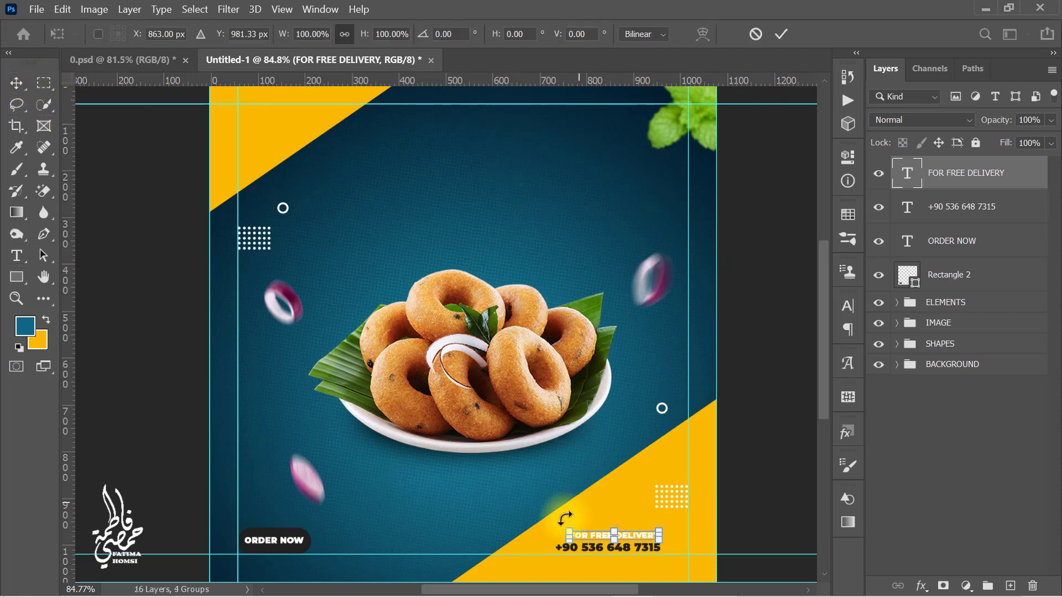
drag(563, 528, 577, 533)
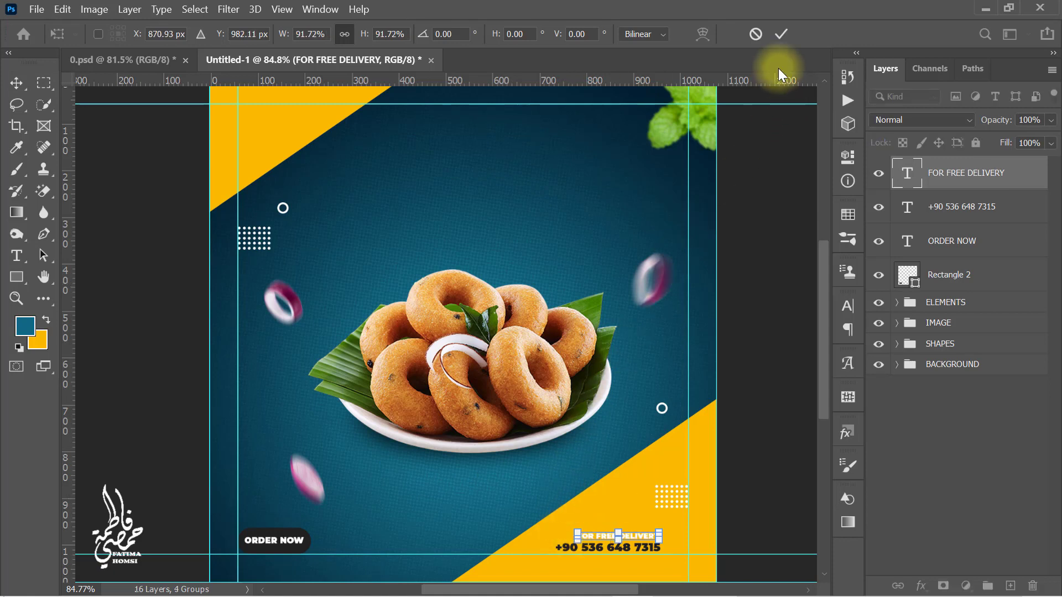
click(779, 32)
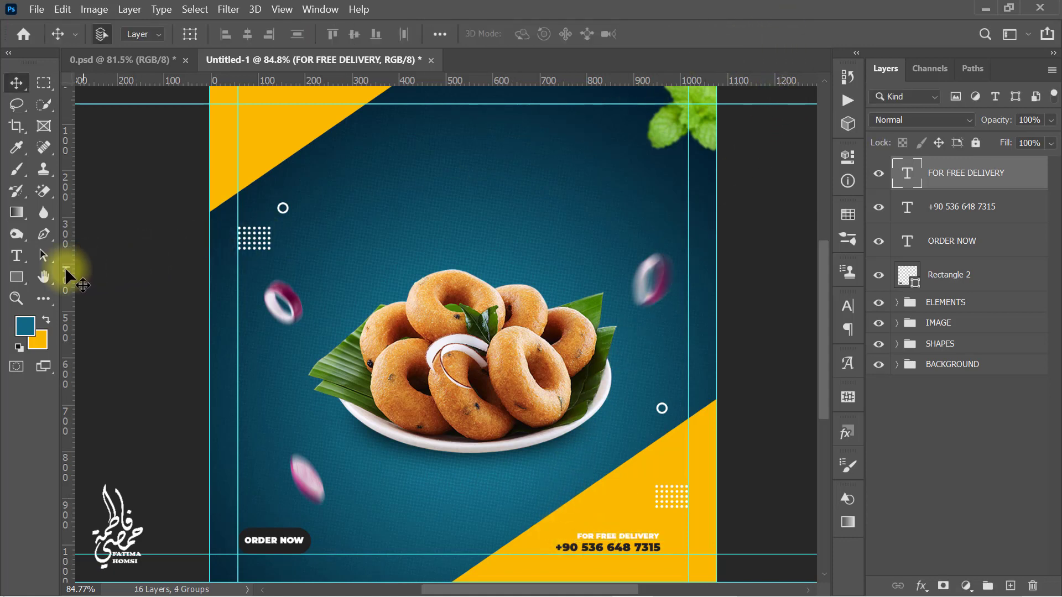
Step: Draw a small circle with the Ellipse tool between the phone number's right end and the right guide
click(16, 277)
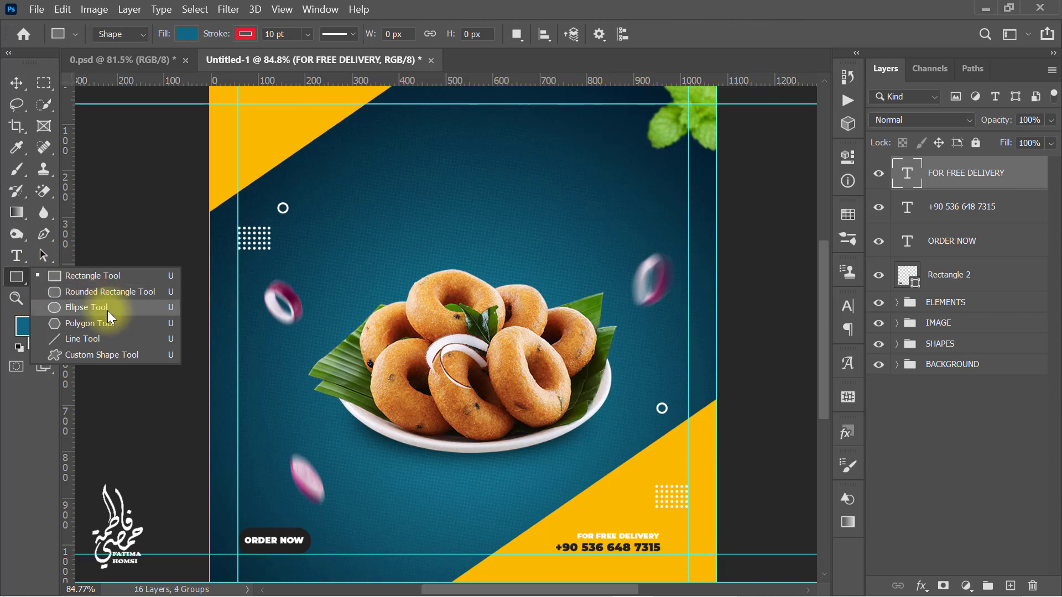
click(86, 308)
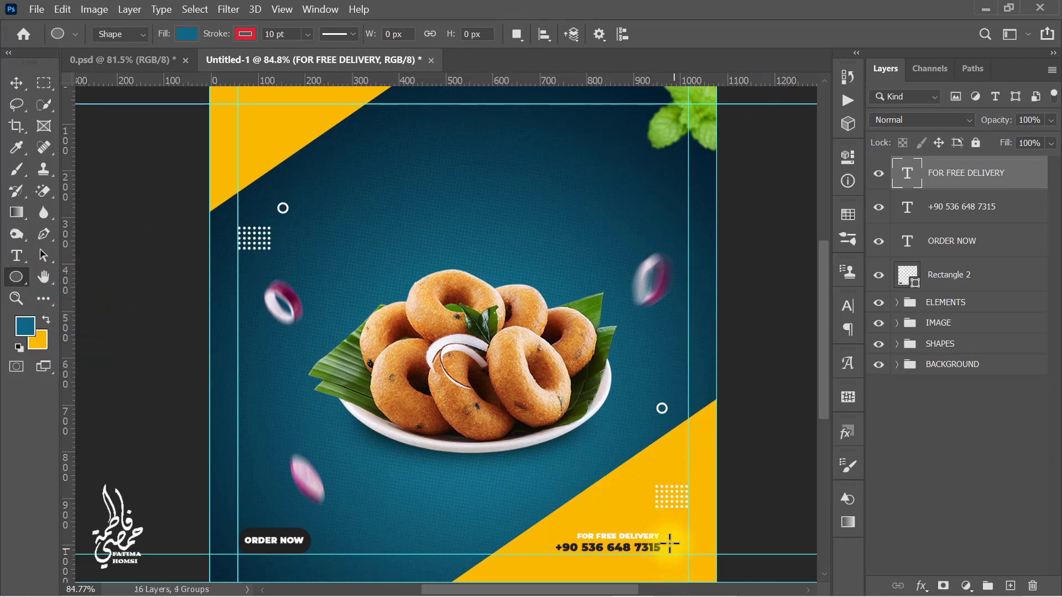
drag(666, 534, 690, 552)
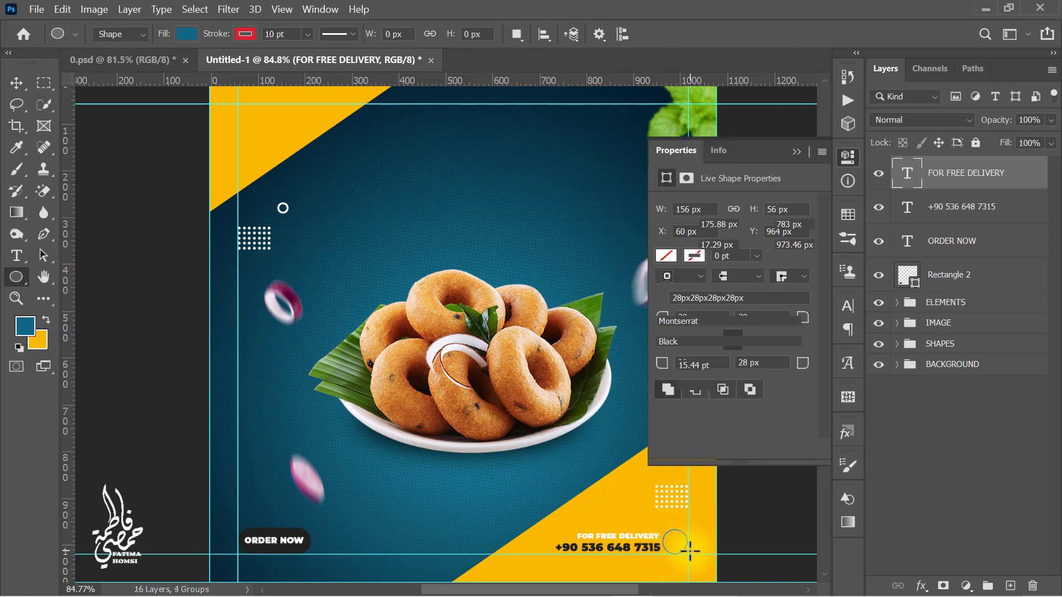
Step: Set the small circle's stroke to 0 pt and its fill colour to 202020
click(796, 153)
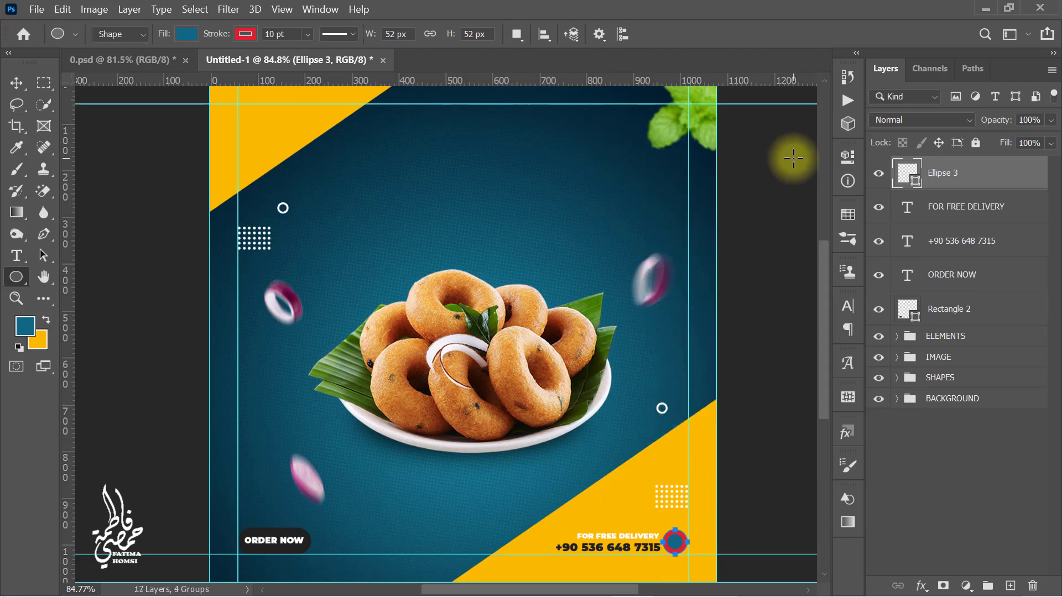
drag(224, 34, 200, 39)
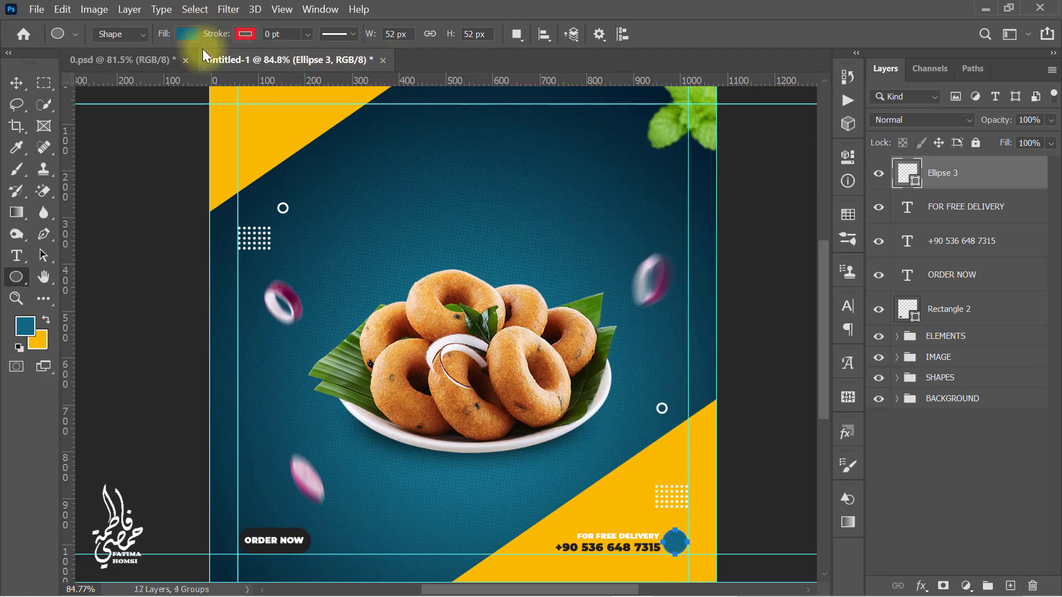
double_click(910, 176)
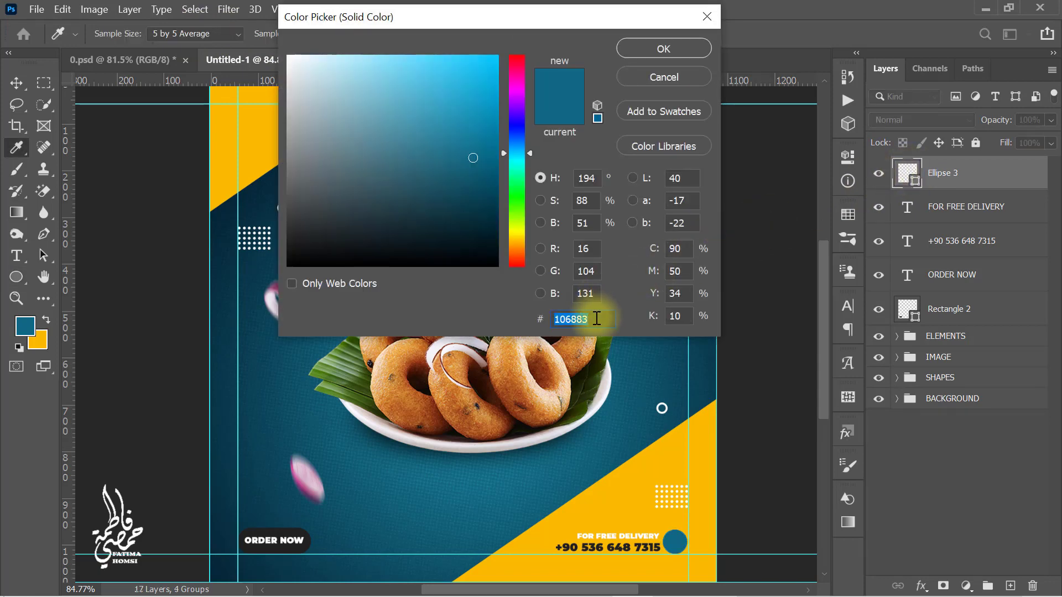
text(202020)
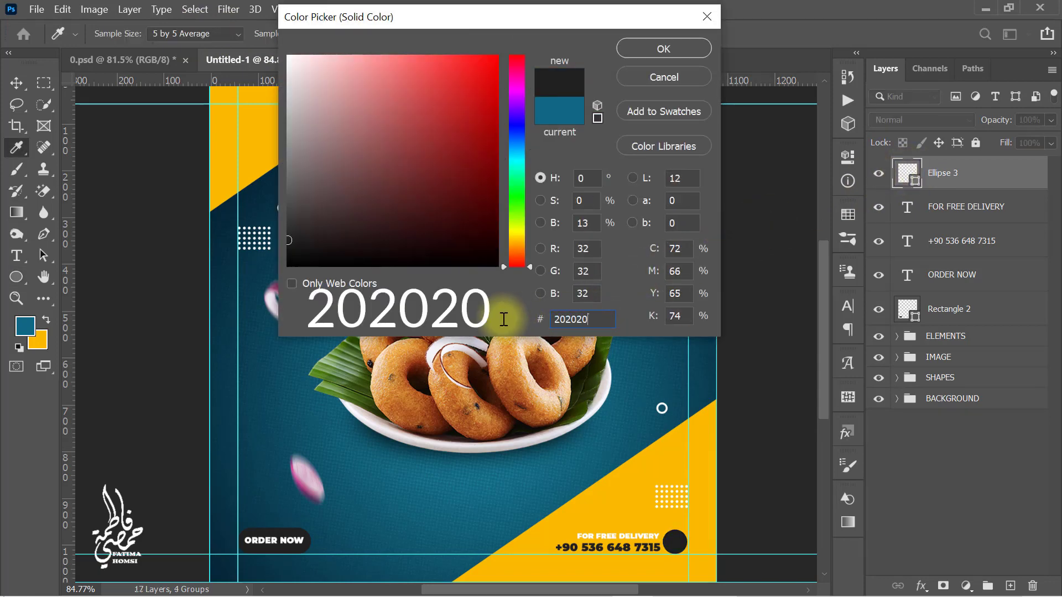
click(659, 56)
Step: Scale the dark circle beside the phone number to 113.60% and fit it against the right vertical guide
key(ctrl+t)
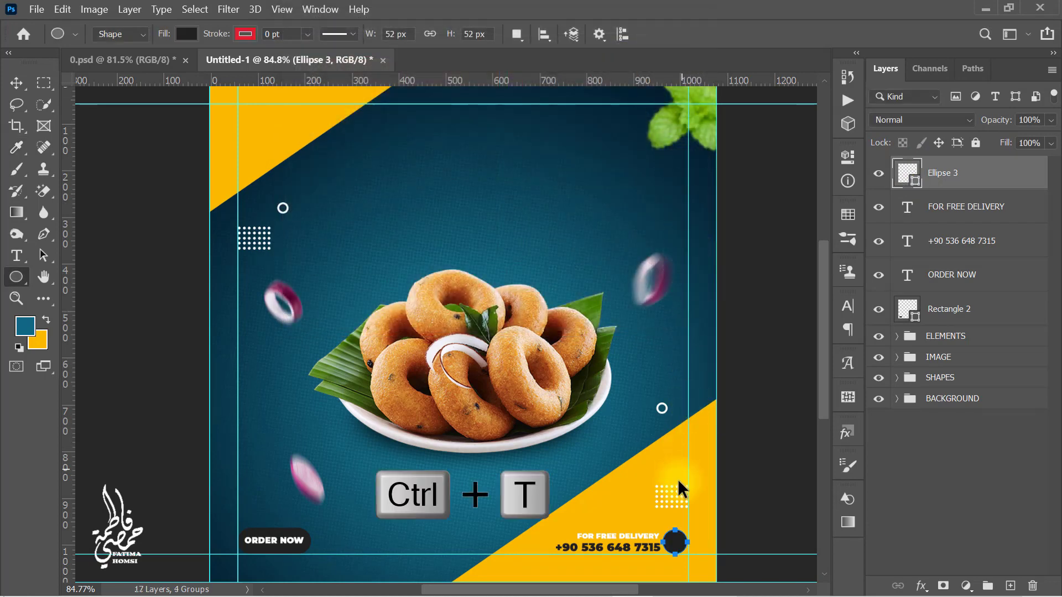
drag(662, 529, 658, 520)
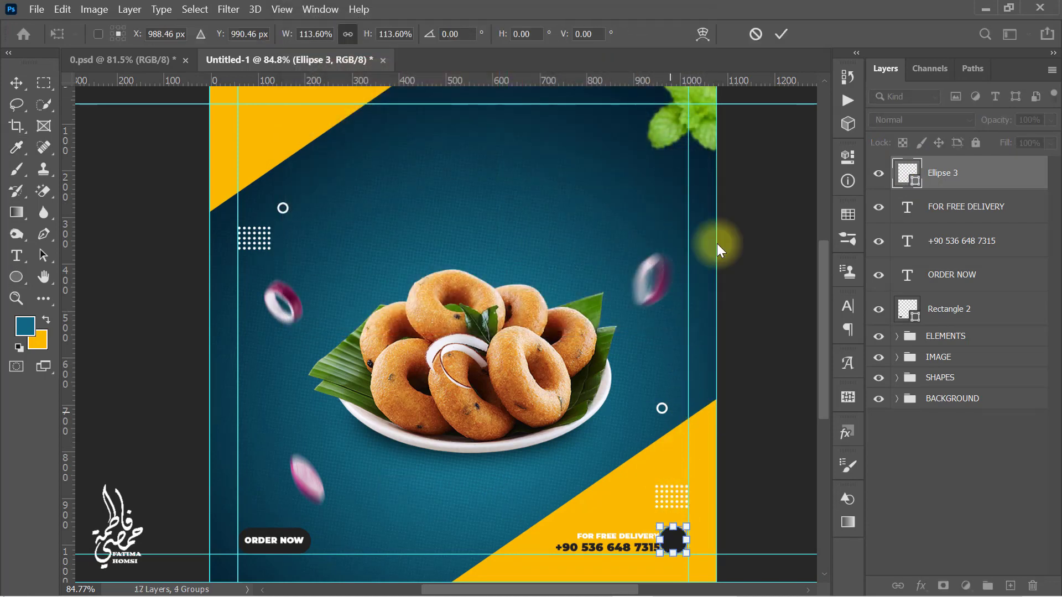
click(781, 34)
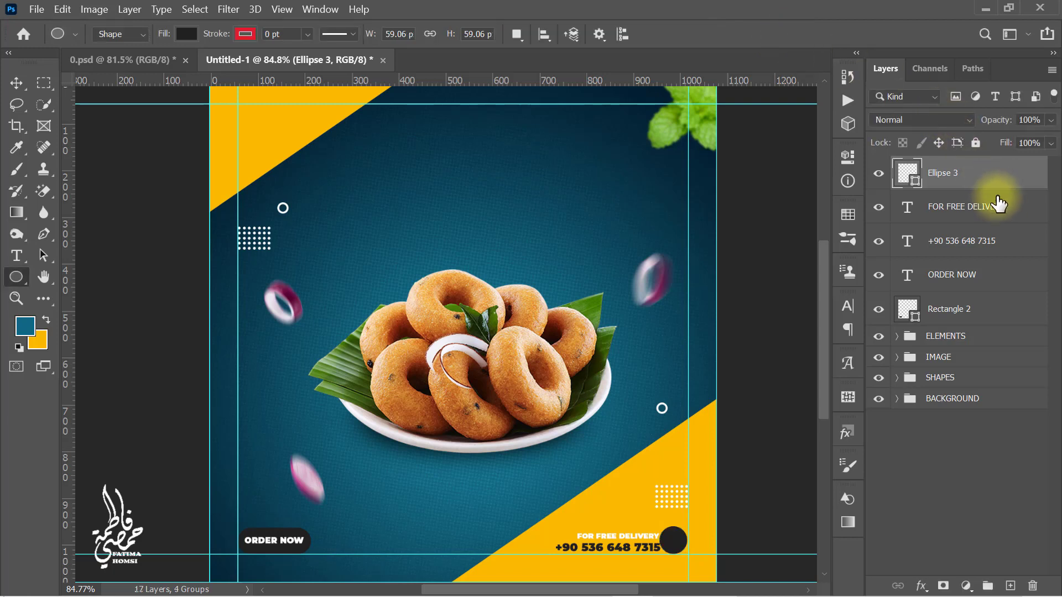
Step: Nudge the FOR FREE DELIVERY text and the phone number together slightly left, away from the circle
click(1003, 213)
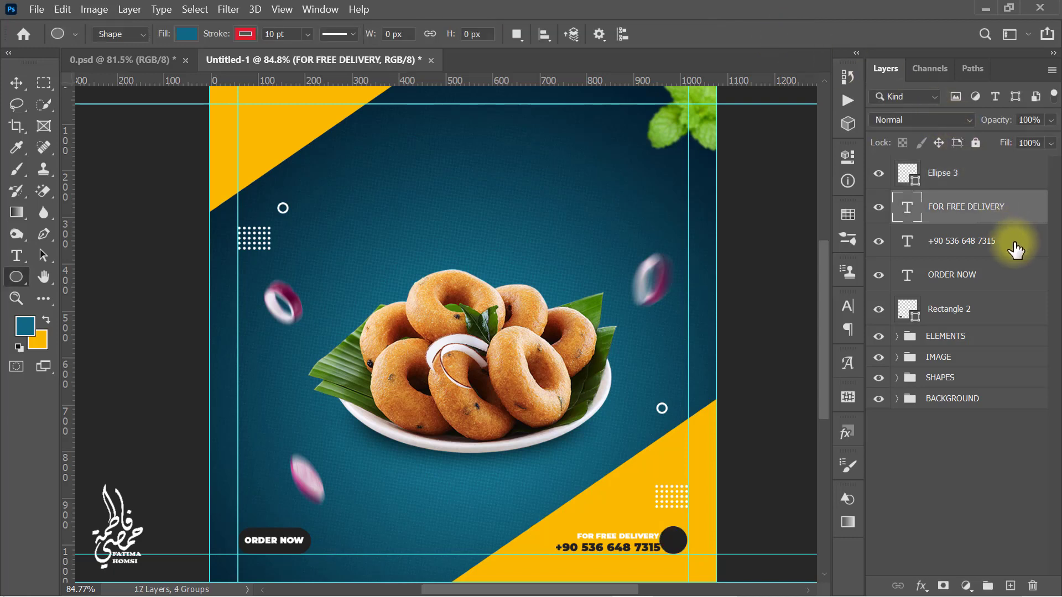
shift+click(1016, 250)
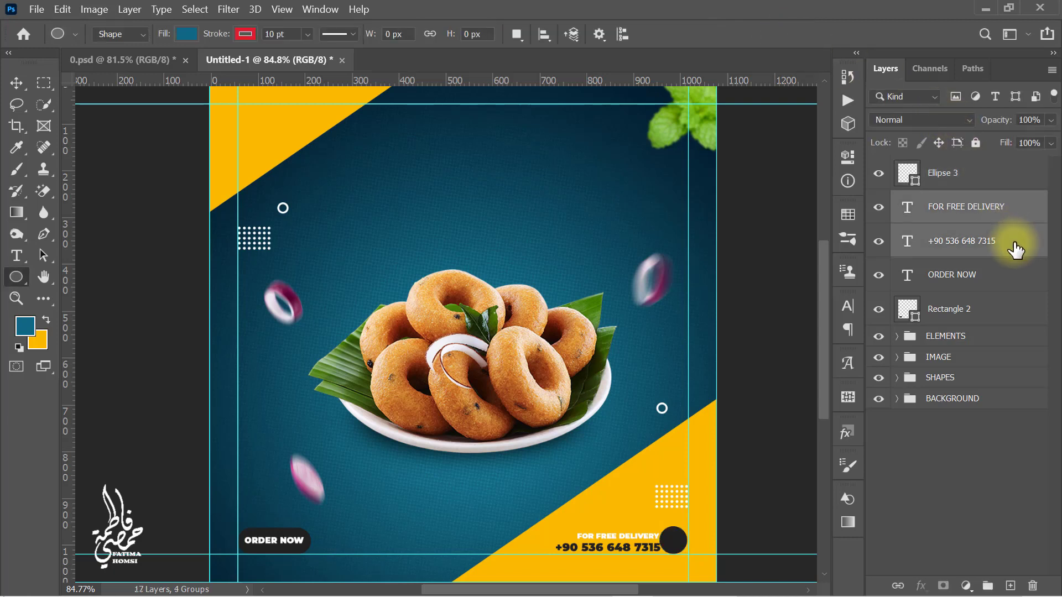
click(16, 84)
key(Left)
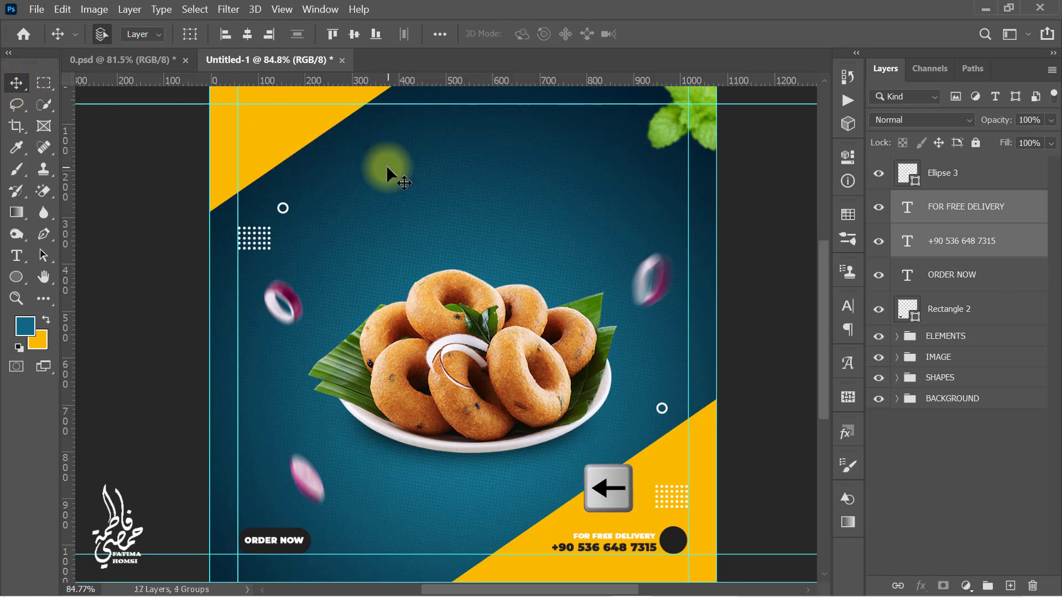
Step: Draw a ringing telephone handset custom shape about 37 px wide inside the dark circle
click(991, 182)
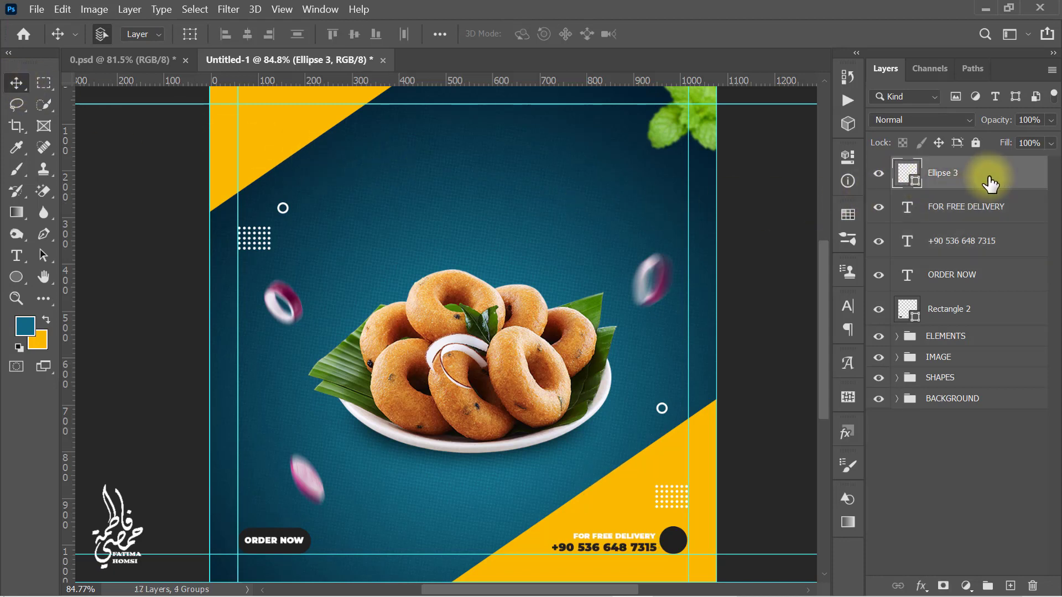
click(17, 277)
click(140, 355)
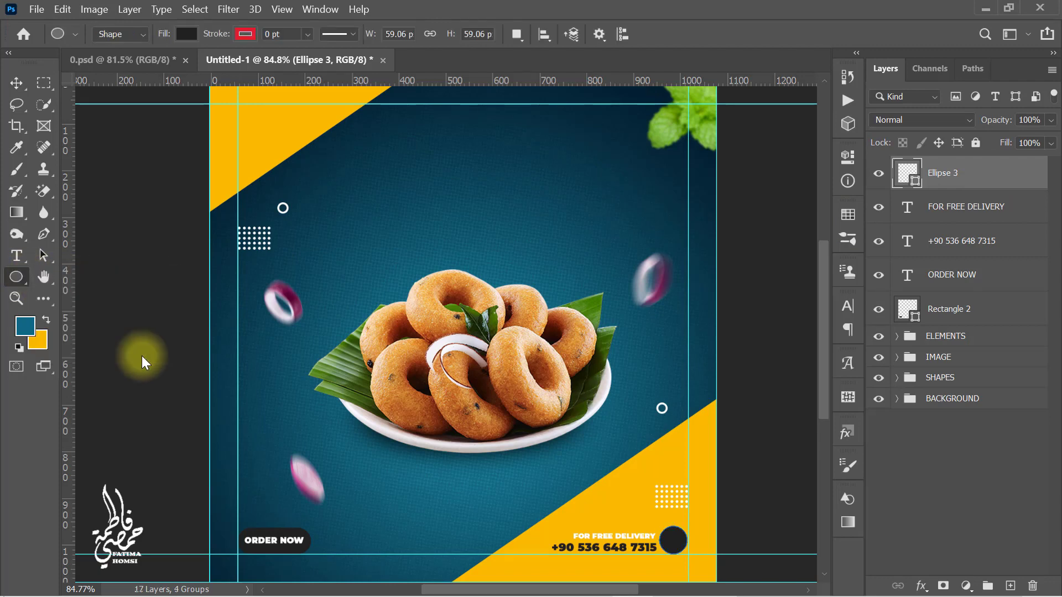
click(674, 39)
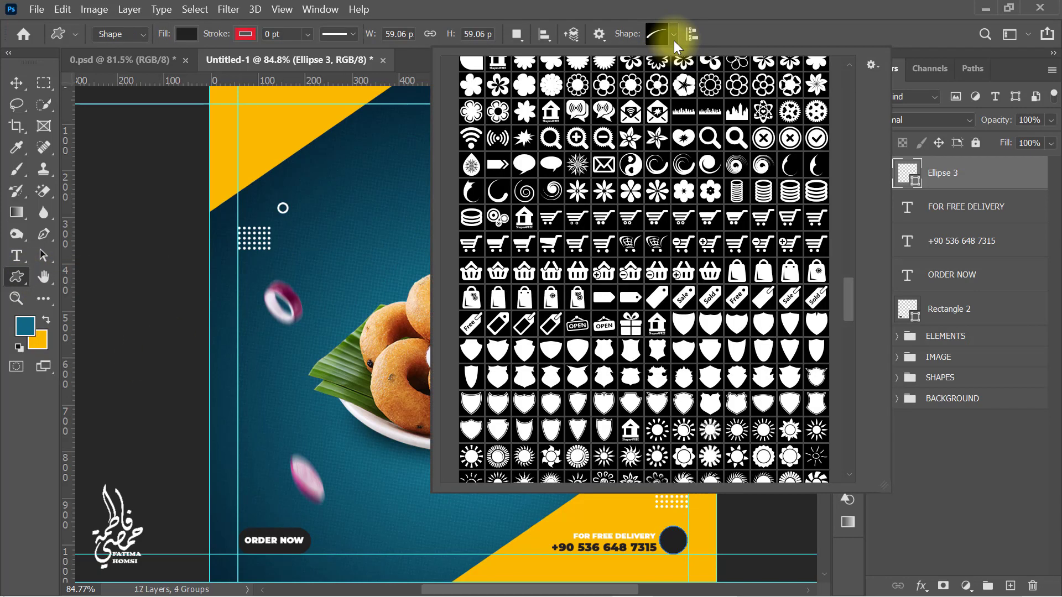
drag(847, 294, 850, 94)
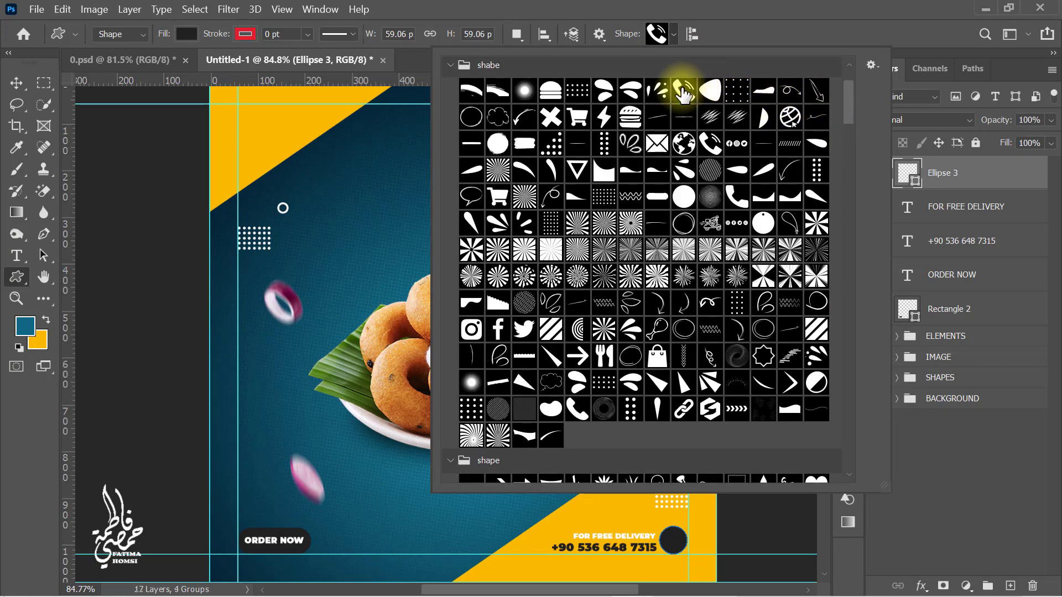
click(735, 35)
scroll(685, 554, up, 3)
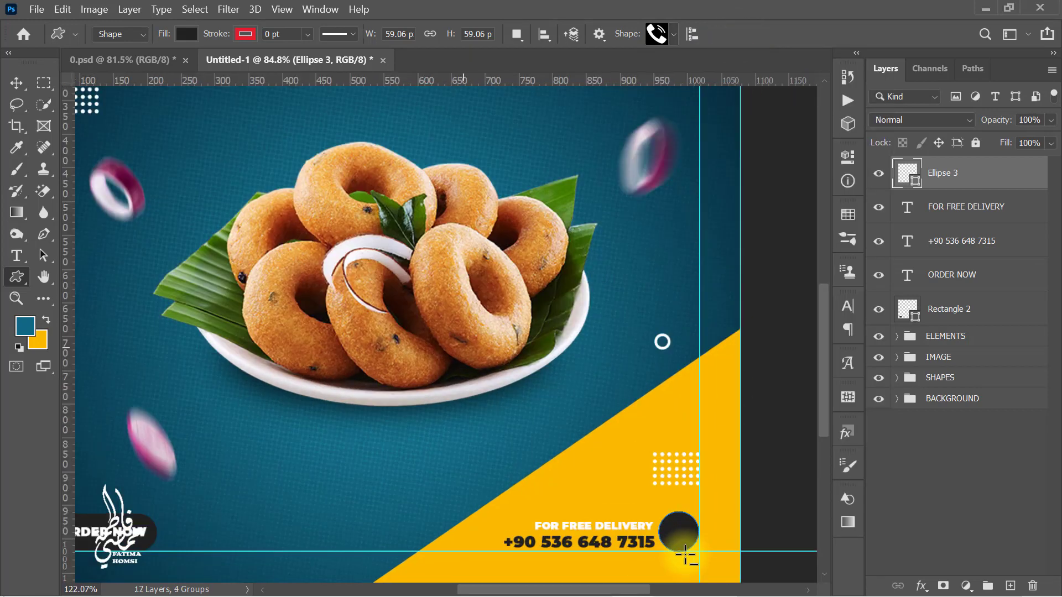
scroll(685, 554, up, 10)
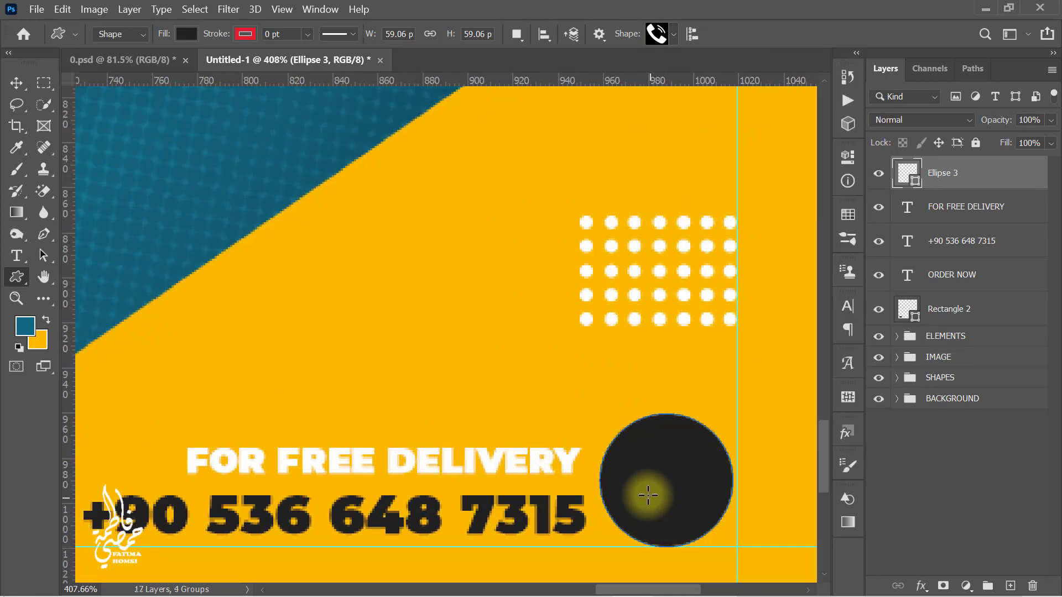
drag(622, 441, 704, 524)
key(Return)
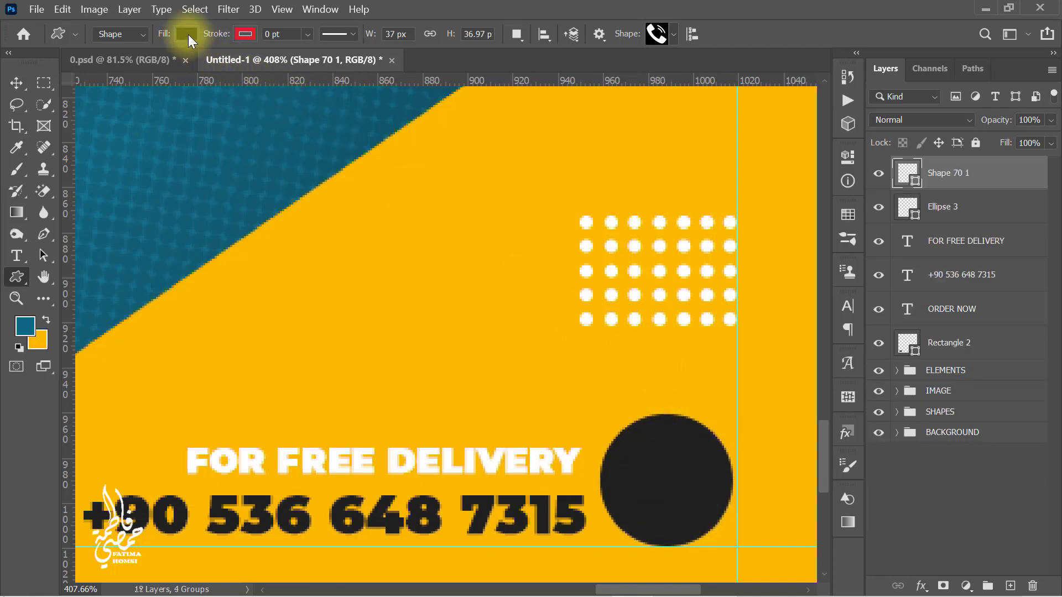
Step: Set the telephone handset shape's fill to white
click(186, 34)
click(112, 121)
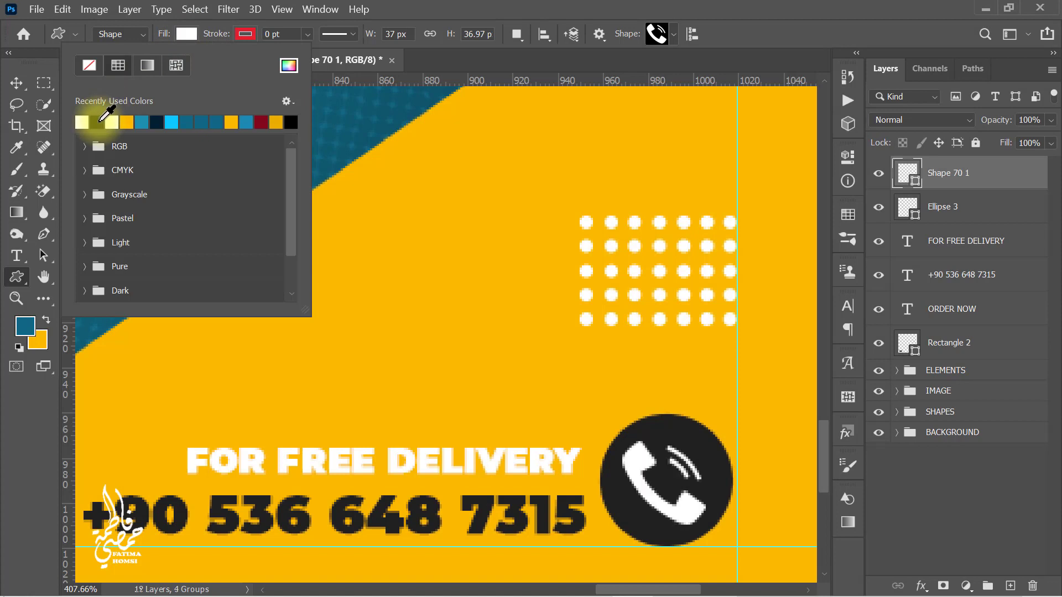
click(668, 7)
Step: Scale the telephone handset to 86.85% and centre it inside the dark circle
key(ctrl+t)
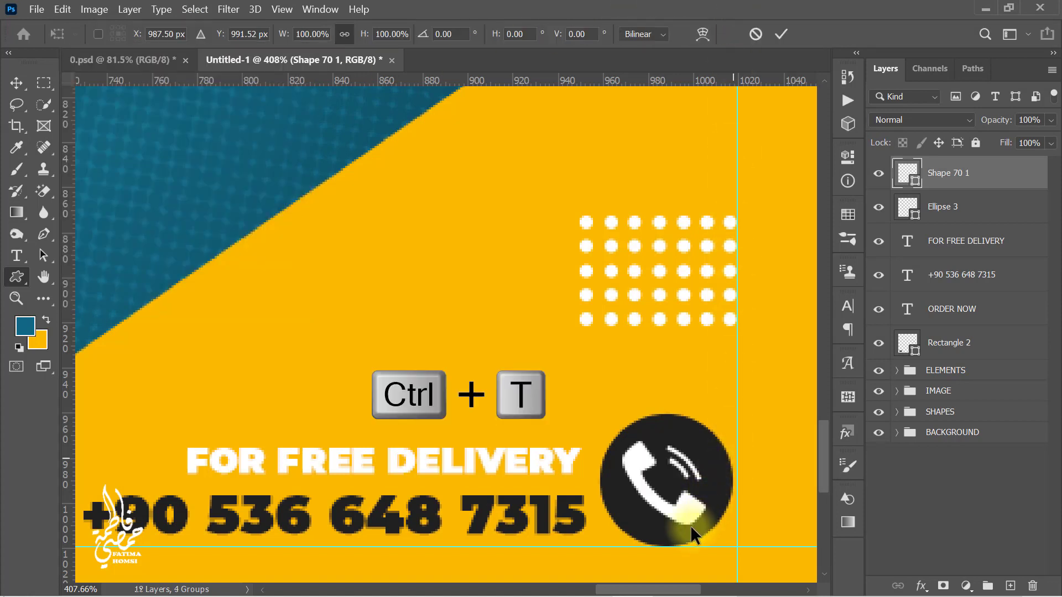
drag(711, 529, 702, 518)
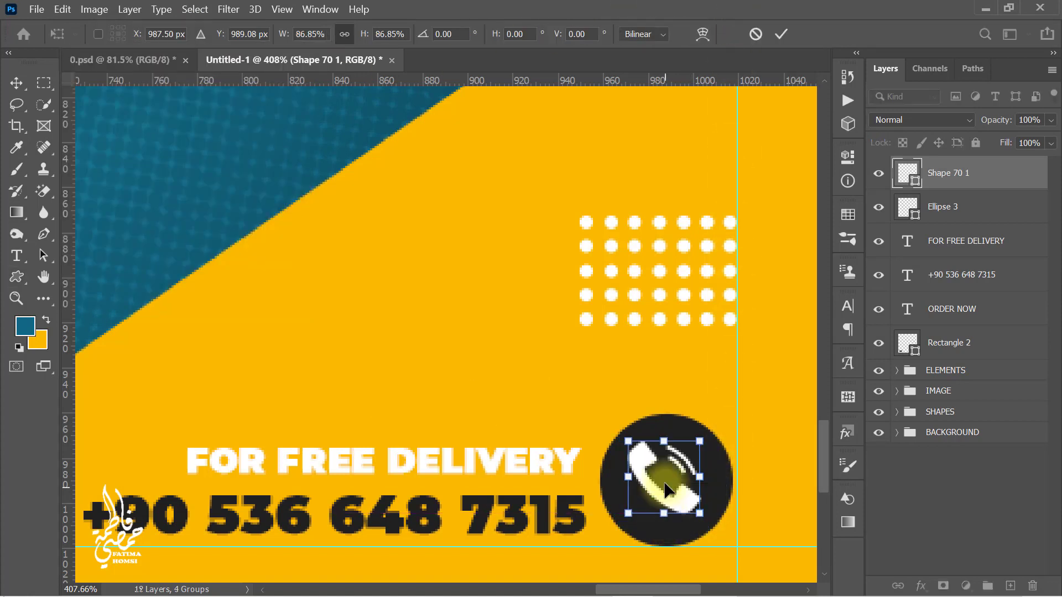
click(778, 32)
scroll(555, 213, down, 3)
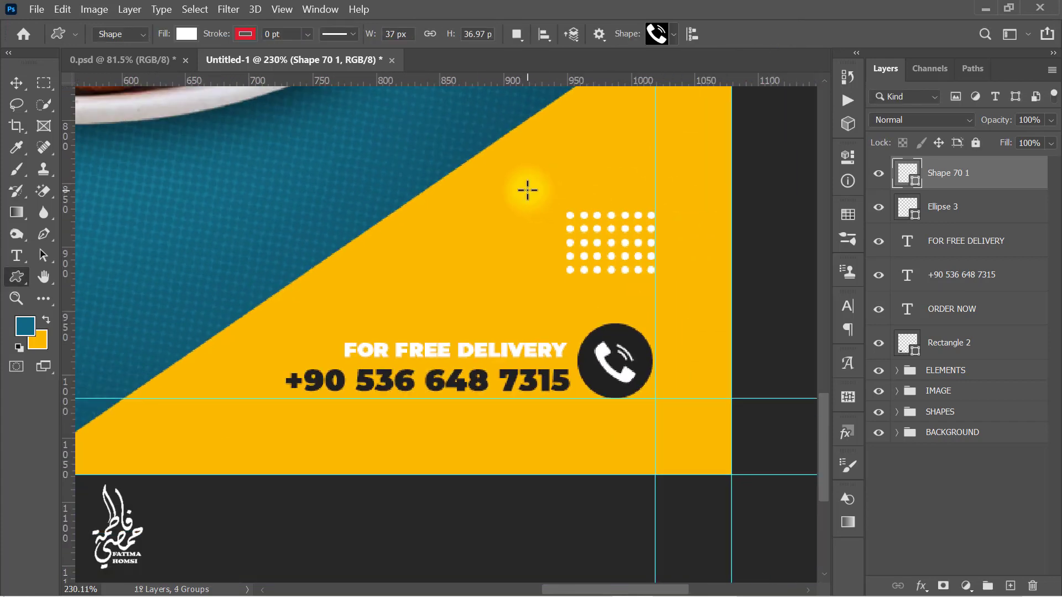
key(ctrl+0)
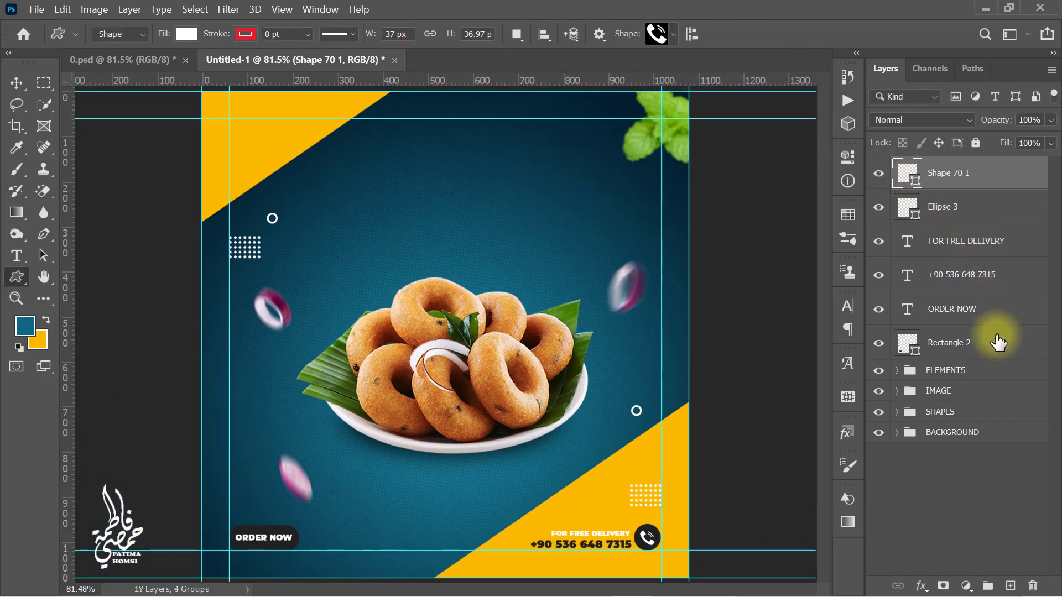
Step: Group the layers from the telephone handset down to Rectangle 2 and name the group ORDER
key(shift)
shift+click(998, 352)
key(ctrl+g)
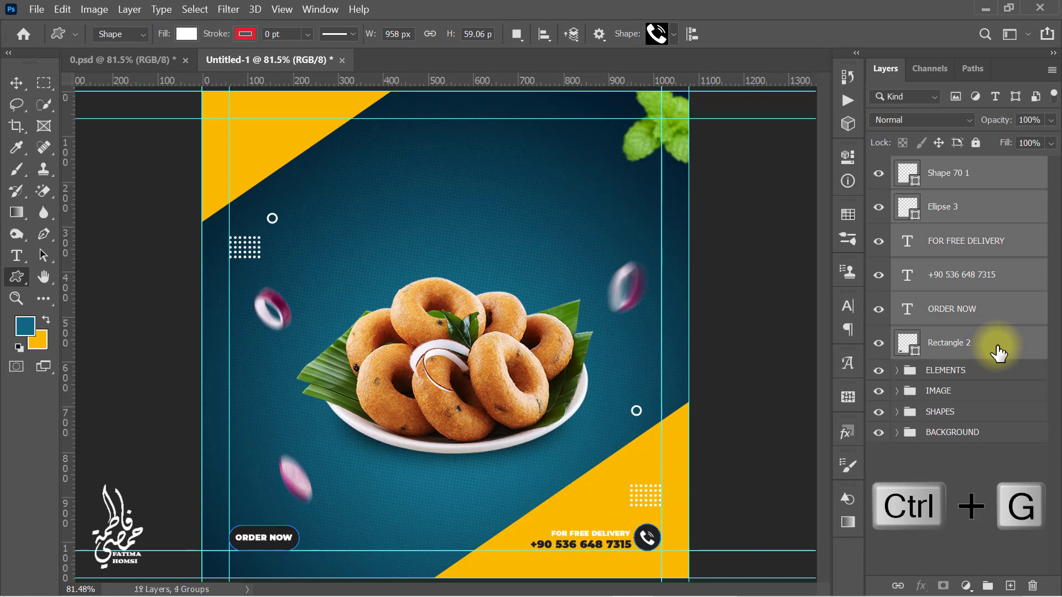
double_click(938, 167)
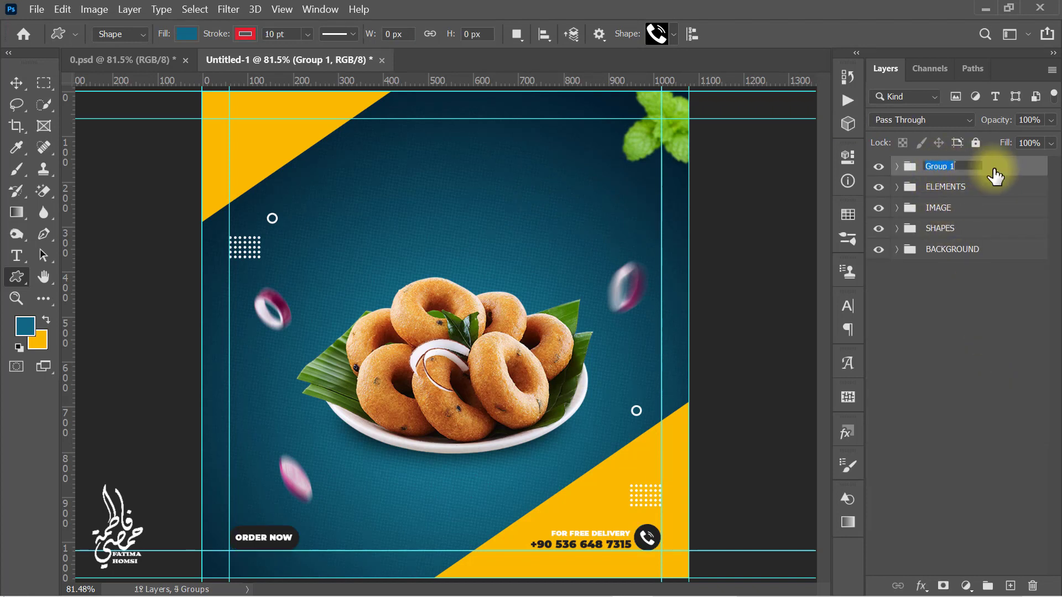
key(Return)
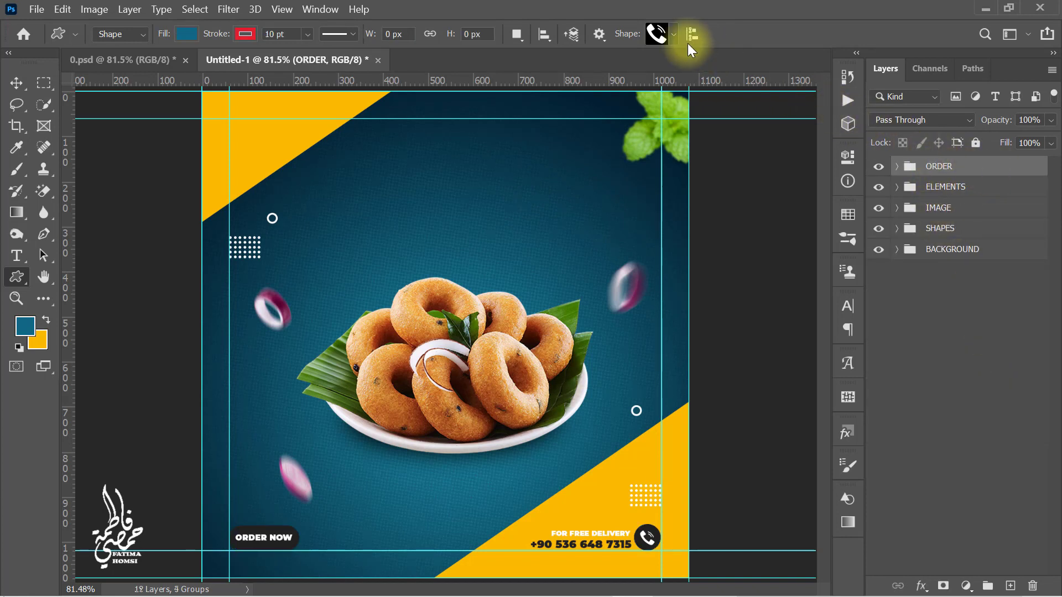
Step: Draw a fork-and-knife custom shape about 38 x 47 px in the upper-left yellow corner, where the guides cross
click(673, 35)
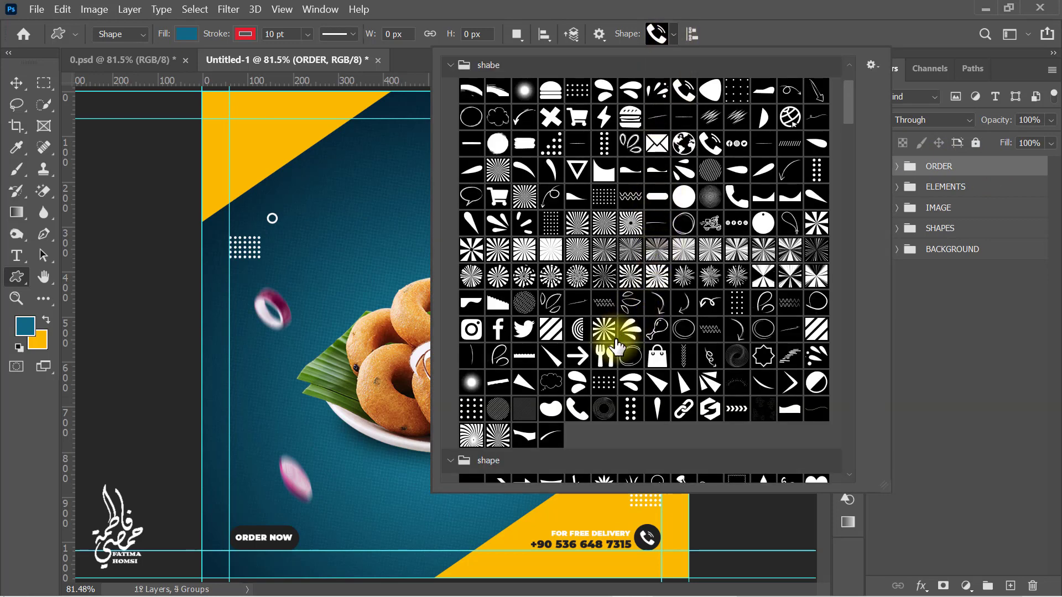
click(603, 355)
click(743, 33)
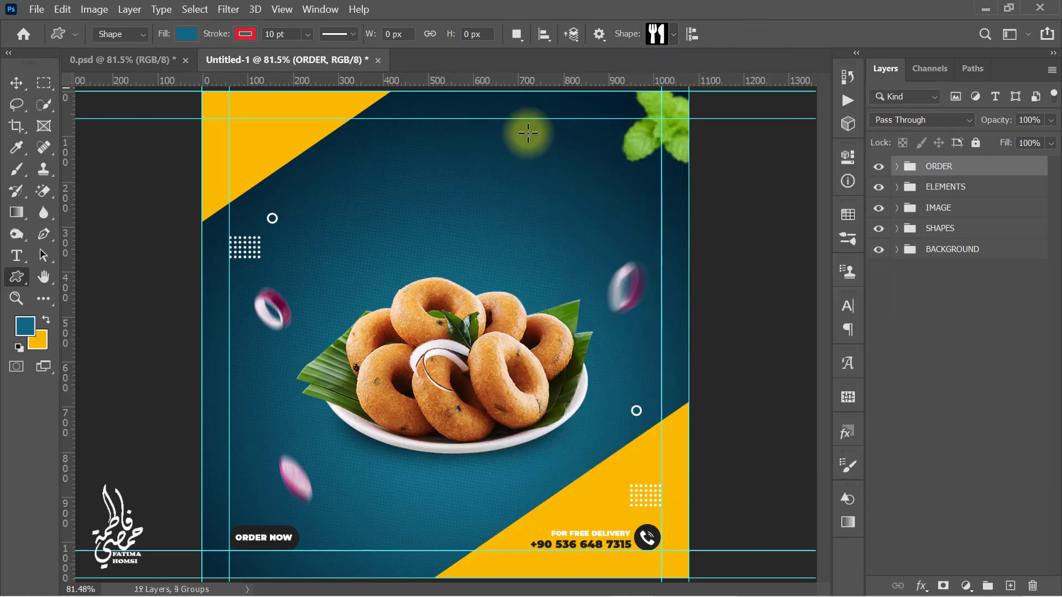
drag(235, 121, 250, 139)
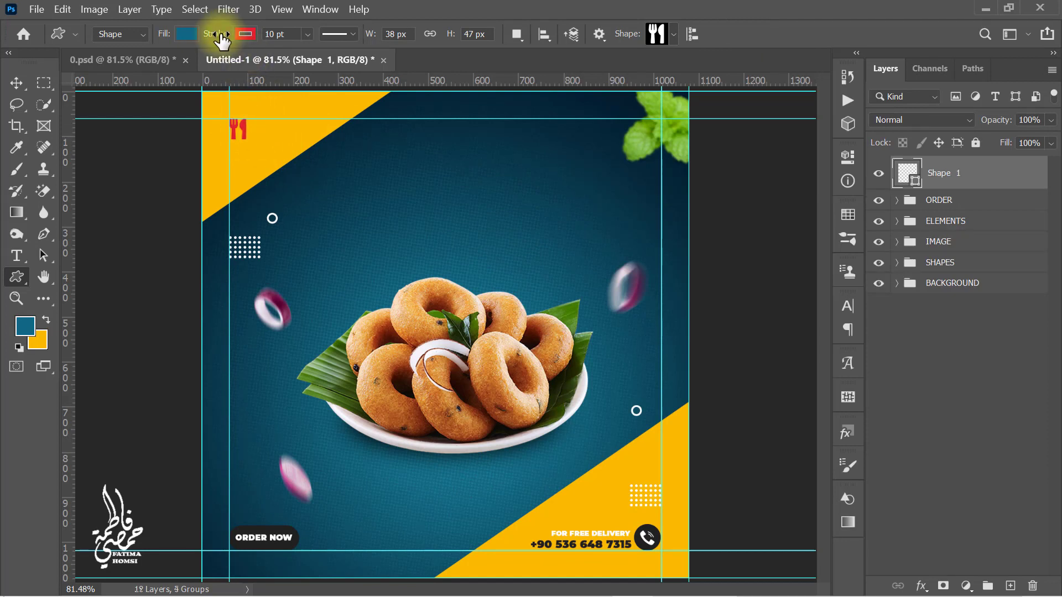
Step: Set the fork-and-knife shape's stroke to 0 pt and its fill to the recently used near-black colour
mouse_move(222, 39)
mouse_down()
mouse_move(185, 39)
mouse_move(181, 69)
mouse_up()
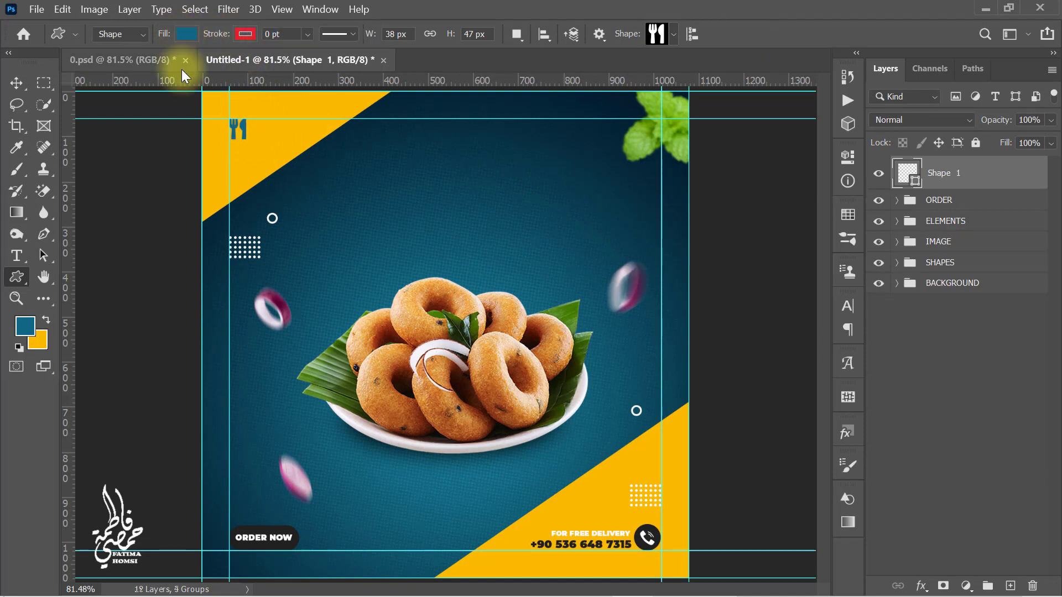
click(183, 38)
click(103, 123)
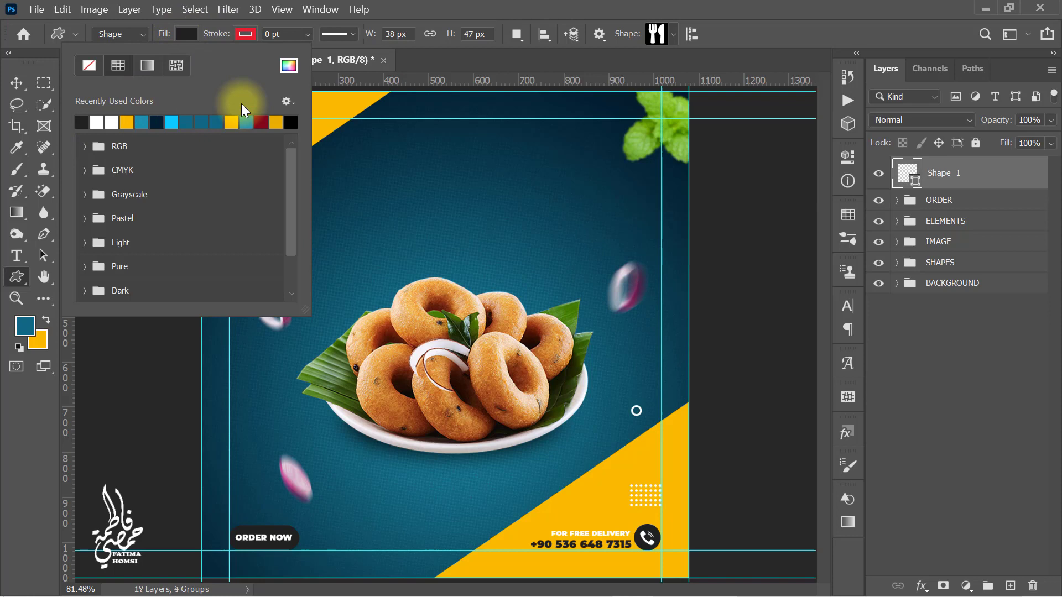
click(407, 12)
Step: Add the text LOGO on the blue area beside the upper-left yellow corner and colour it white, ffffff
click(17, 256)
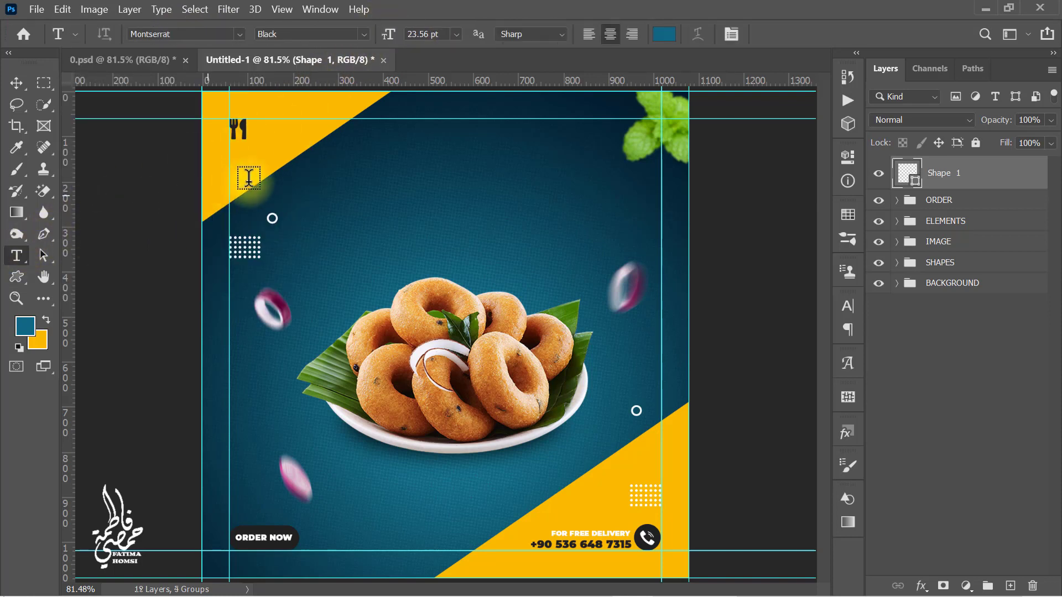
click(348, 177)
text(LOGO)
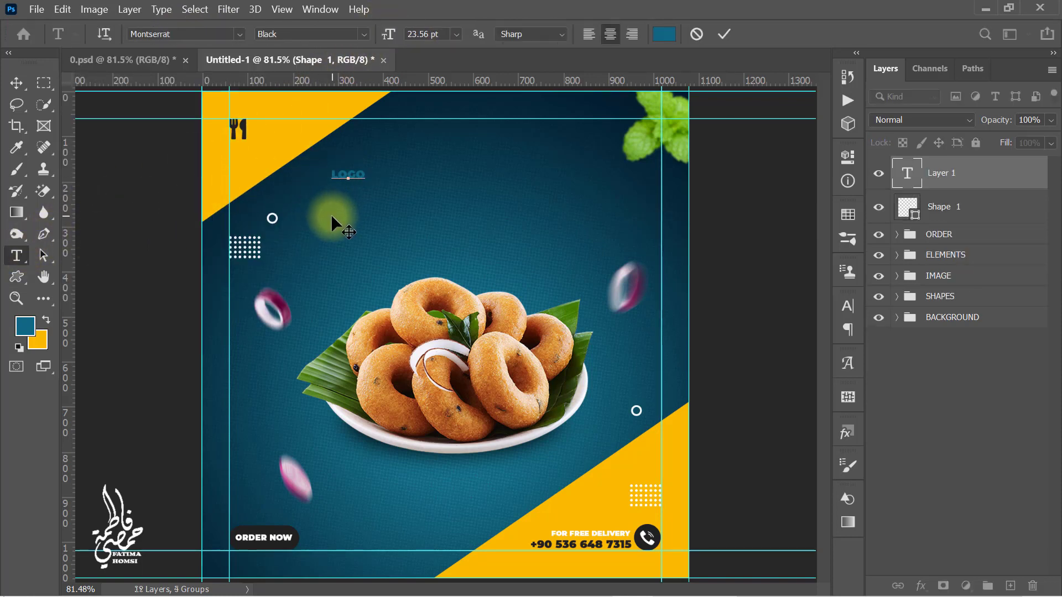
click(723, 35)
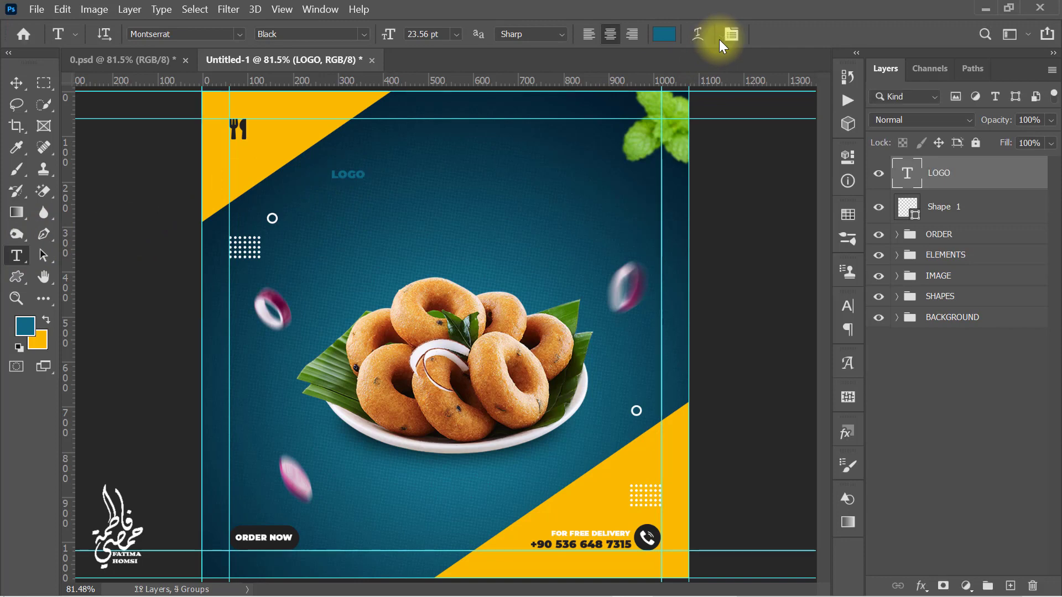
click(664, 35)
text(ffffff)
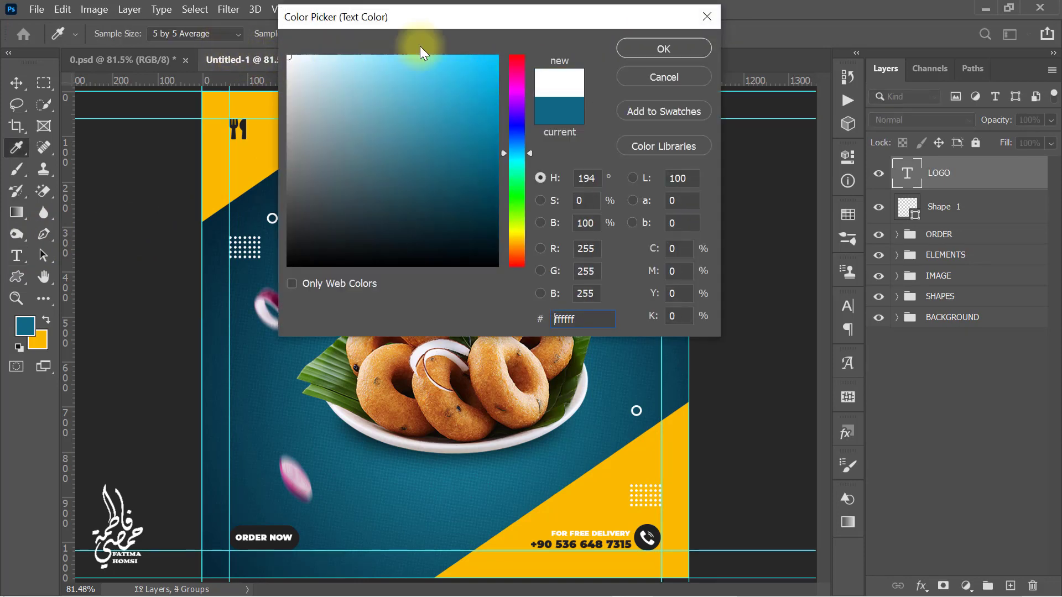
click(628, 43)
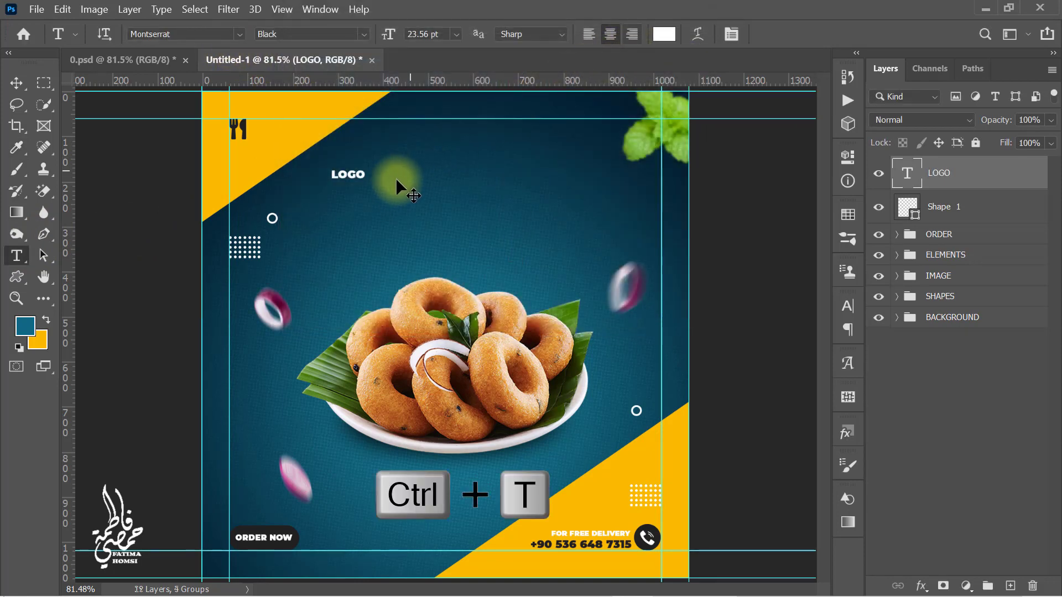
Step: Move the LOGO text into the upper-left yellow corner, directly beside the fork-and-knife shape
key(ctrl+t)
drag(356, 171, 275, 127)
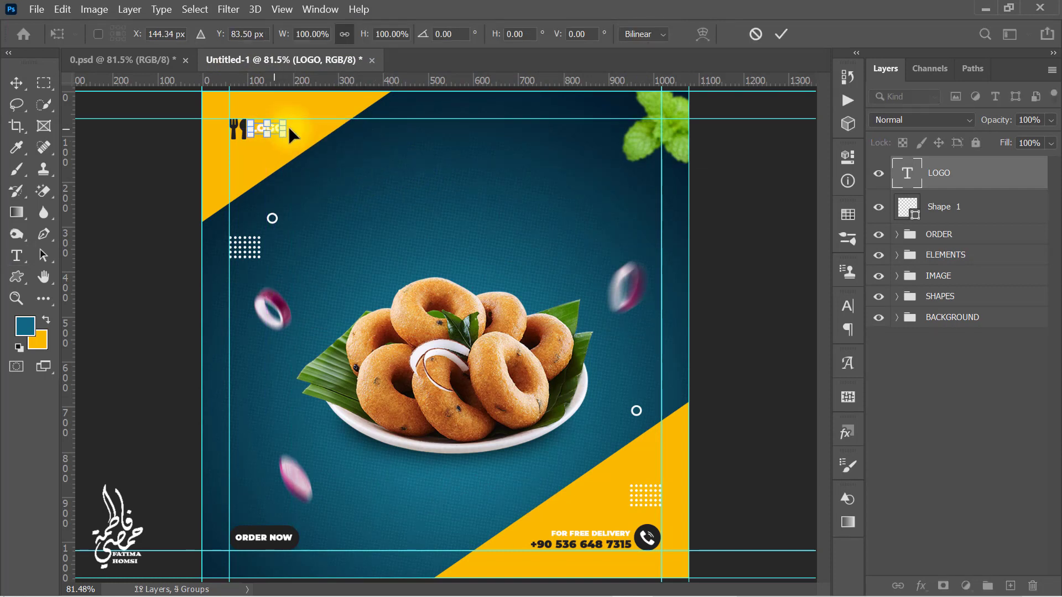
click(781, 34)
click(16, 84)
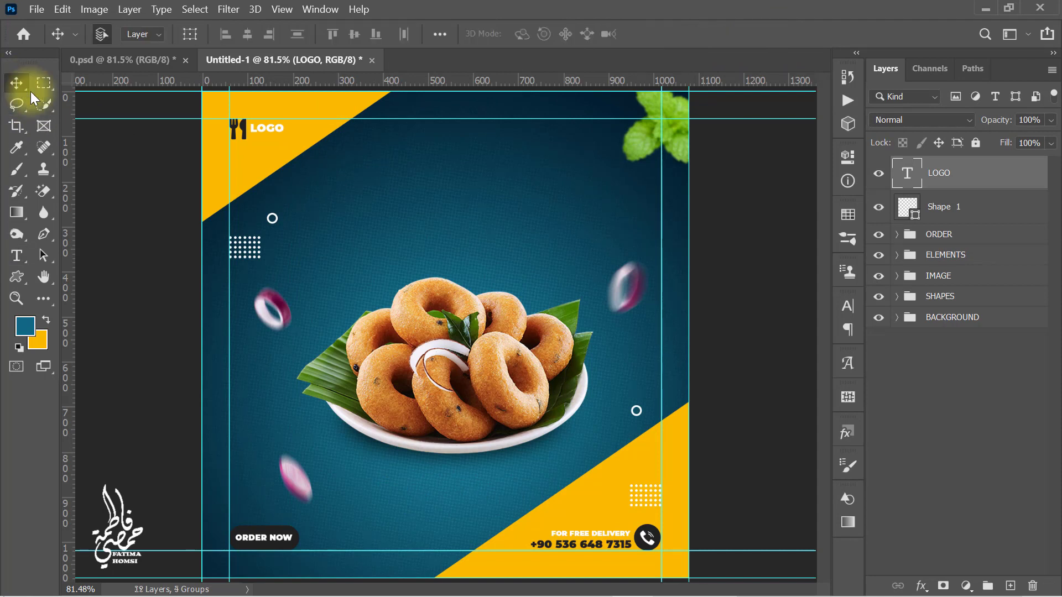
Step: Group the LOGO text with the fork-and-knife shape layer and name the group LOGO
shift+click(985, 223)
key(ctrl+g)
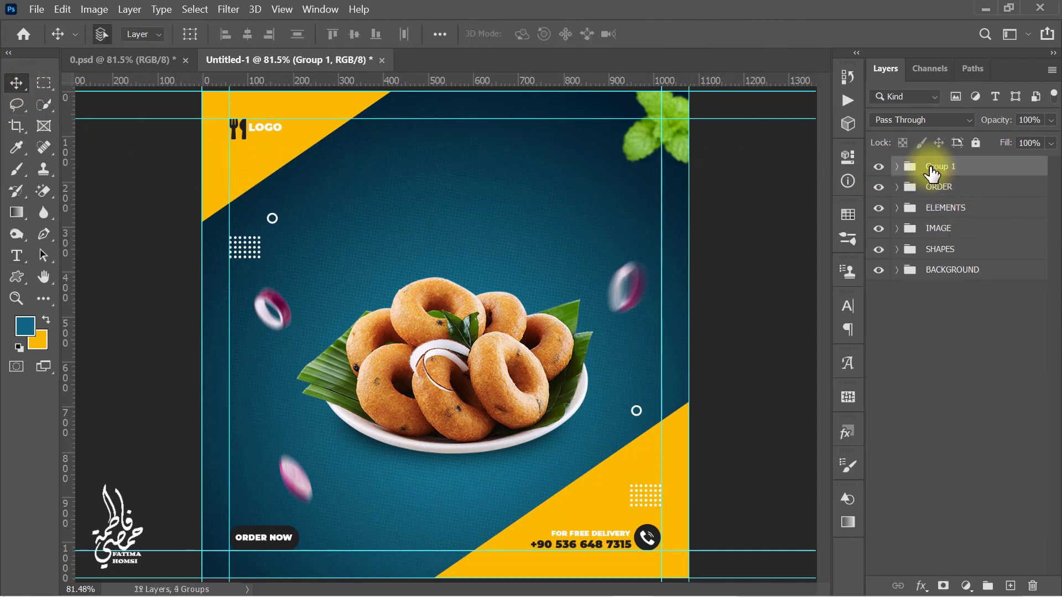
double_click(932, 168)
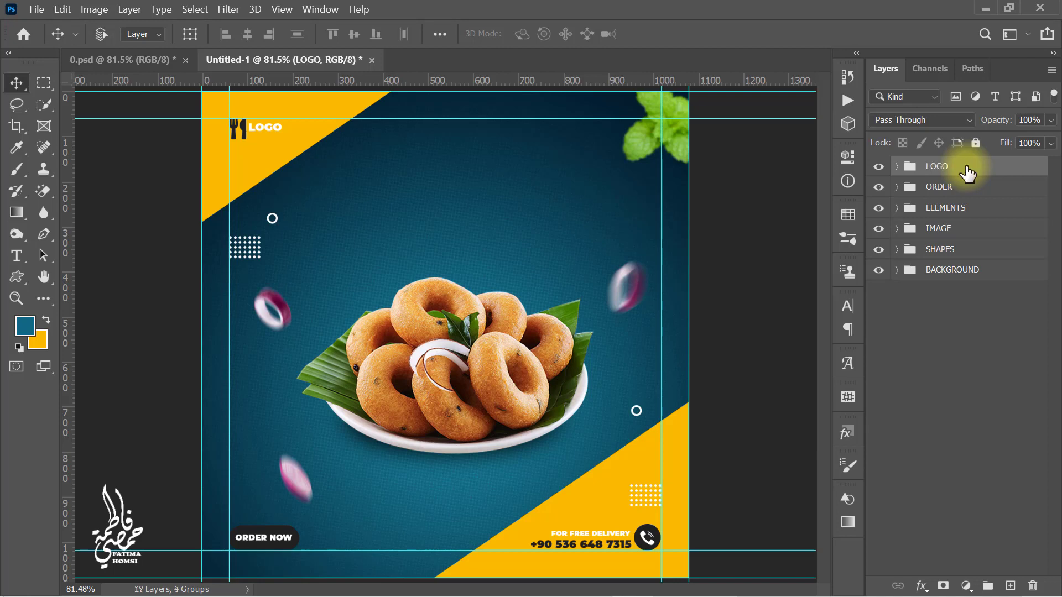
Step: Scale the LOGO group down to about 86%, keeping it at the crossing guides in the yellow corner
key(ctrl+t)
drag(281, 139, 275, 136)
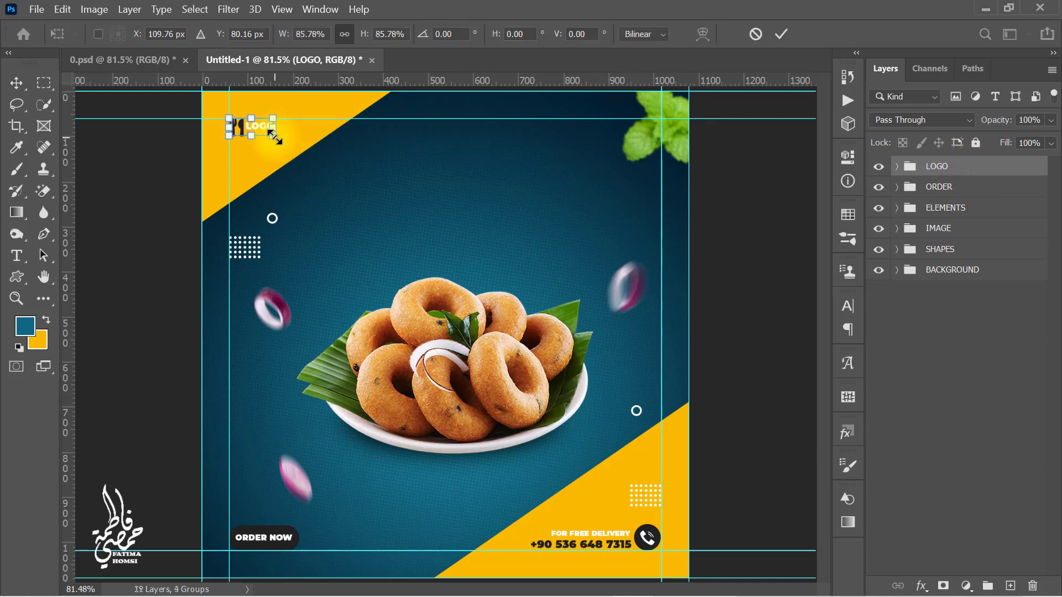
click(780, 36)
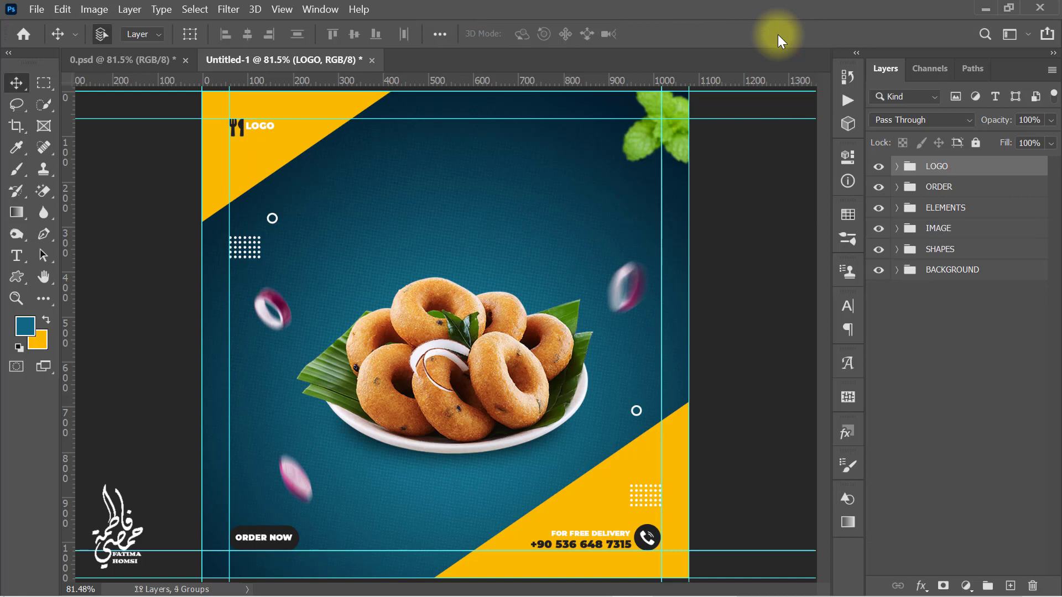
Step: Add the white text Special above the food plate and enlarge it to about 126%
click(16, 256)
click(383, 188)
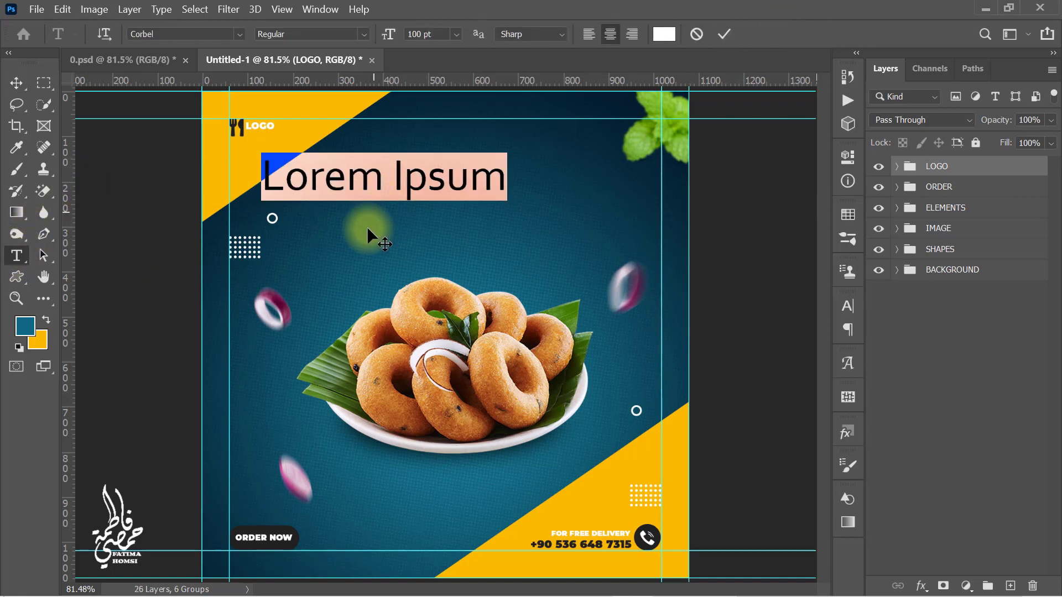
text(Special)
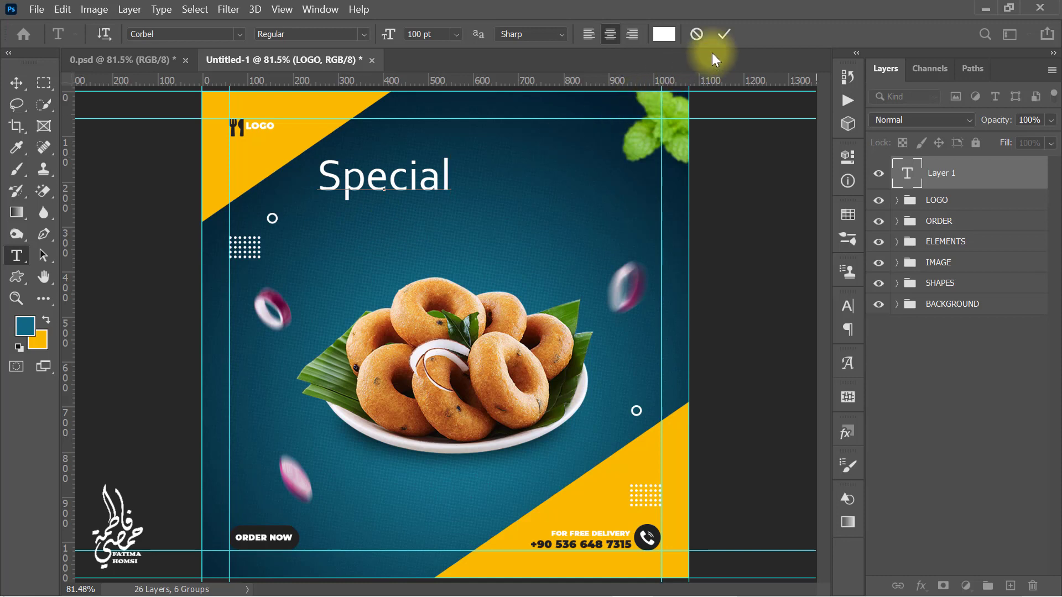
click(722, 35)
key(ctrl+t)
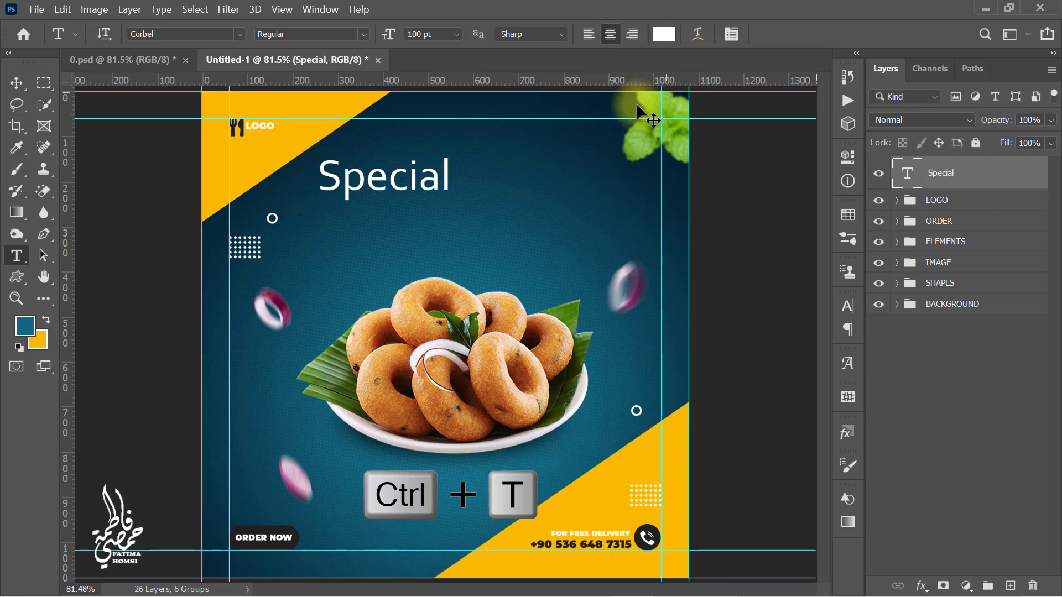
drag(419, 177, 551, 235)
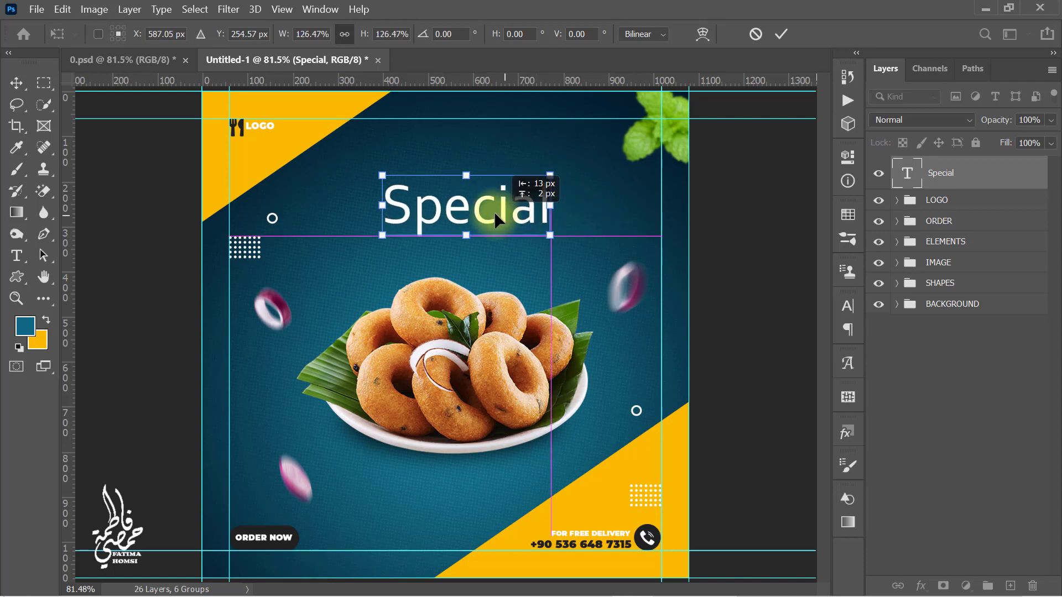
click(782, 34)
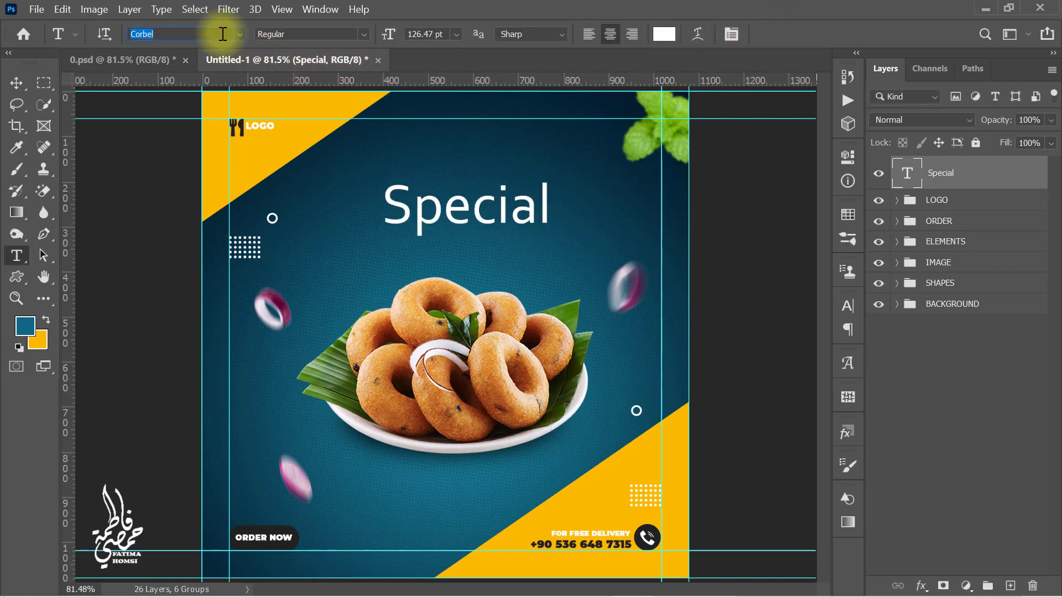
Step: Set the Special text's font to James Stroker and enlarge it to about 195 pt, centred above the food plate
text(jam)
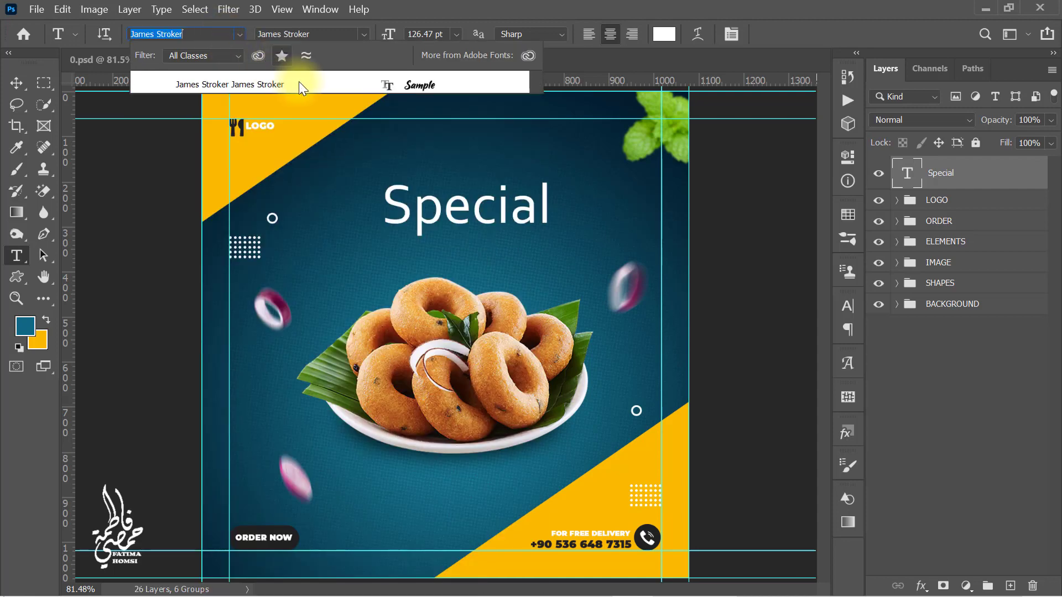
click(299, 85)
key(ctrl+t)
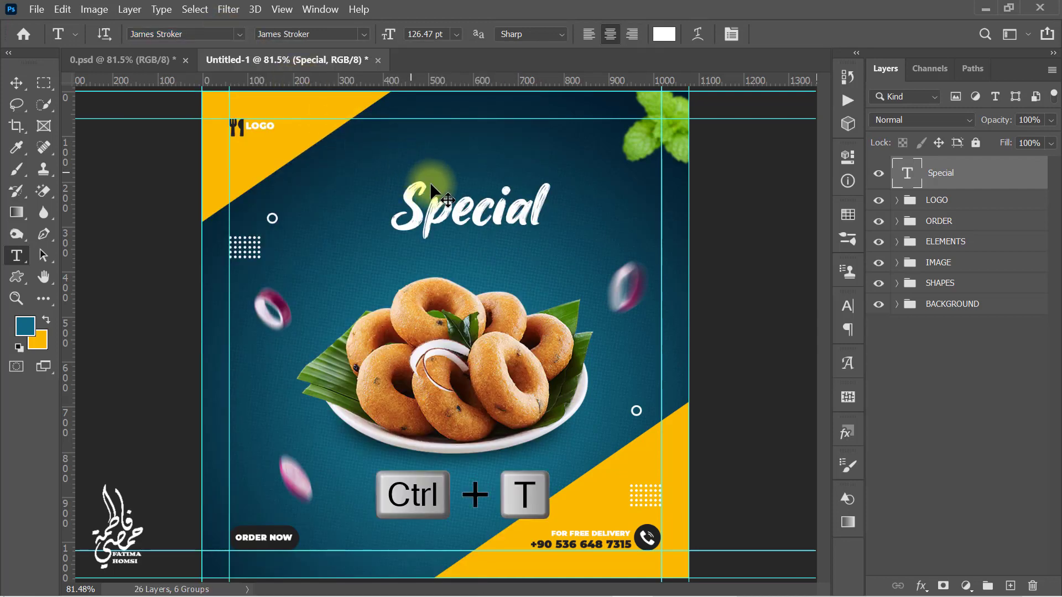
drag(556, 244, 606, 261)
drag(540, 223, 520, 219)
drag(453, 258, 454, 257)
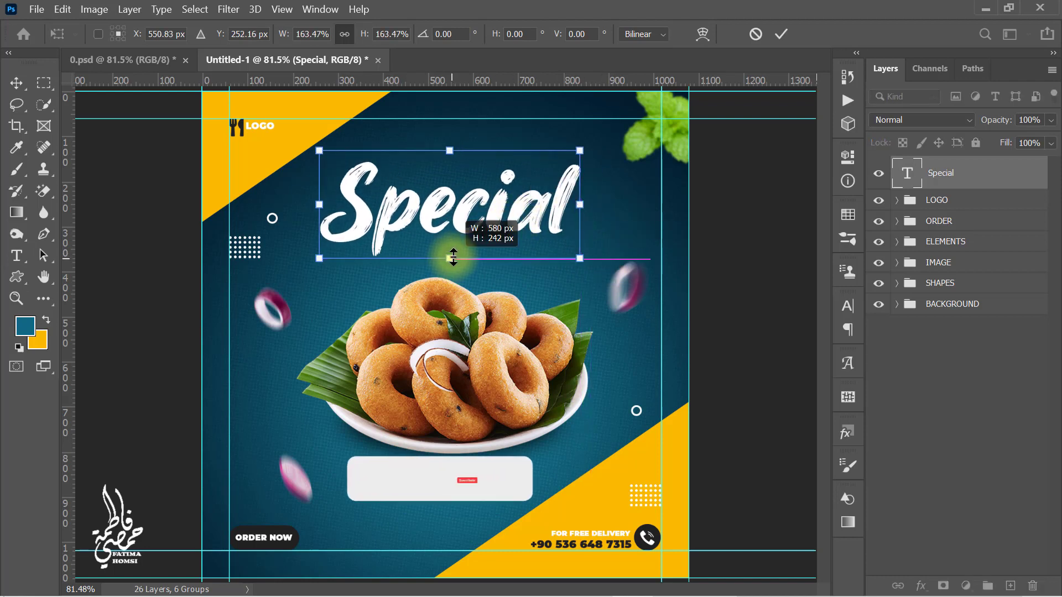
drag(580, 258, 566, 252)
drag(471, 226, 482, 223)
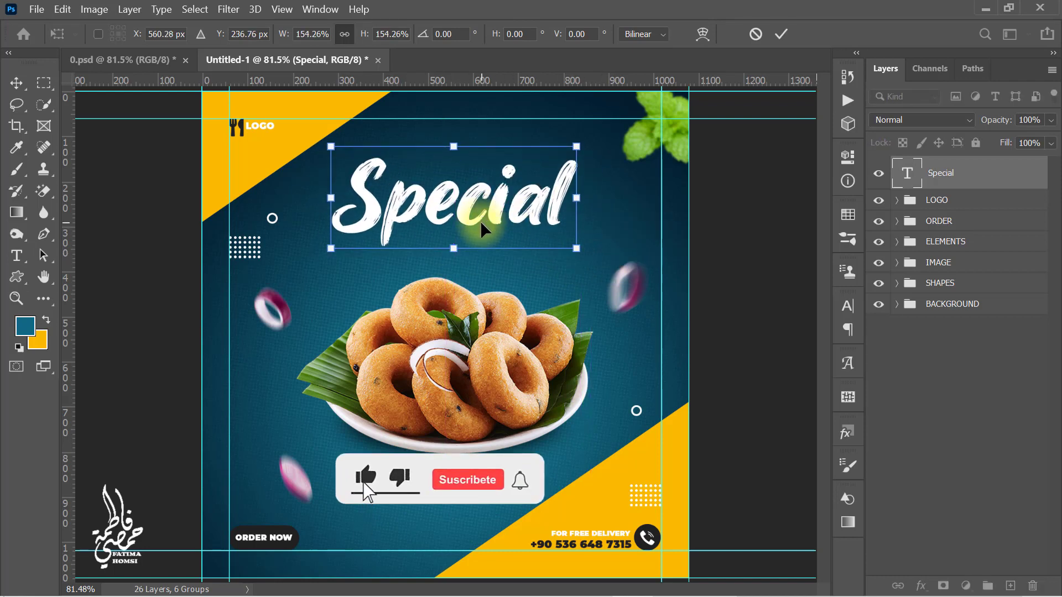
click(782, 33)
Step: Recolour the Special text with the yellow sampled from the upper-left corner shape, fbb900
click(666, 33)
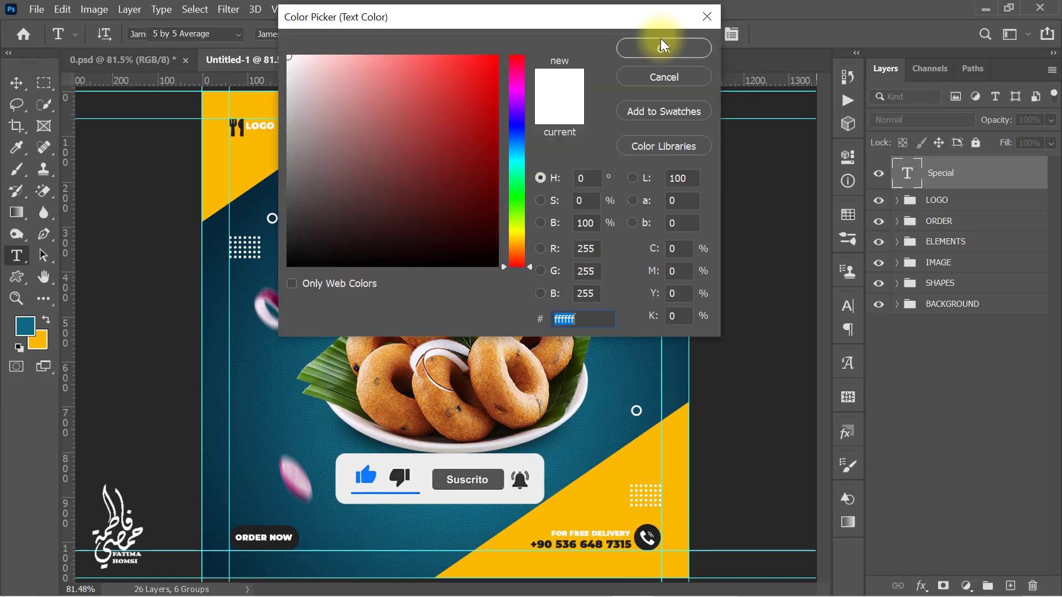
click(246, 147)
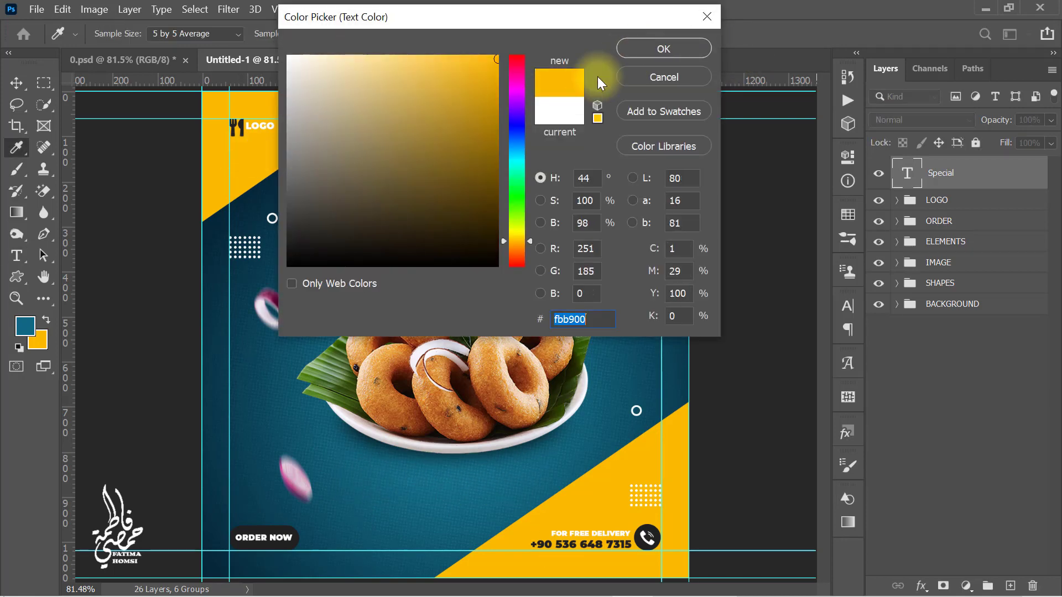
click(651, 51)
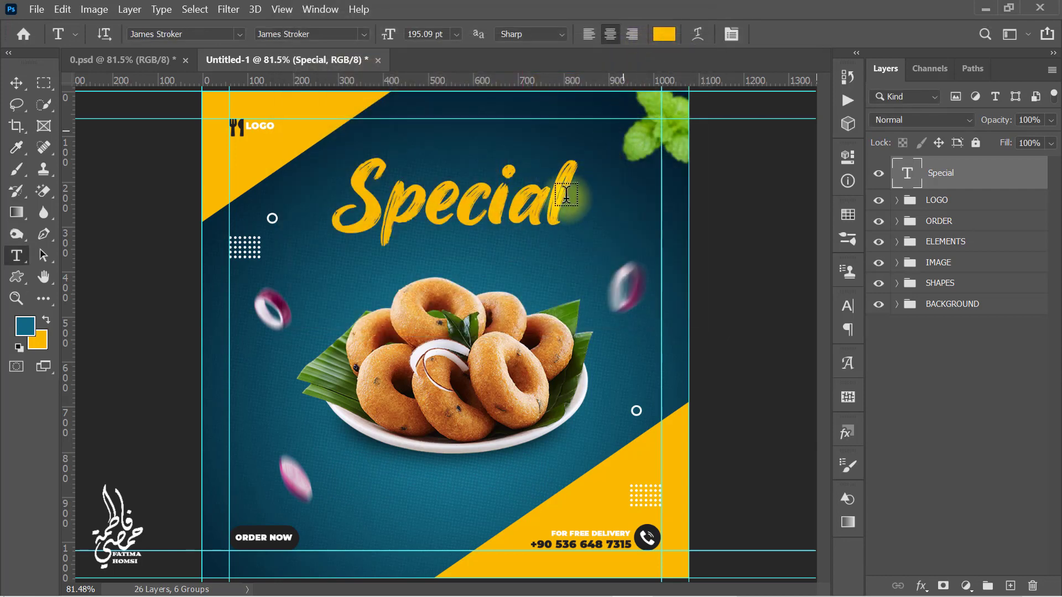
Step: Add the text Menu just below Special and colour it white, ffffff
click(477, 255)
text(Menu)
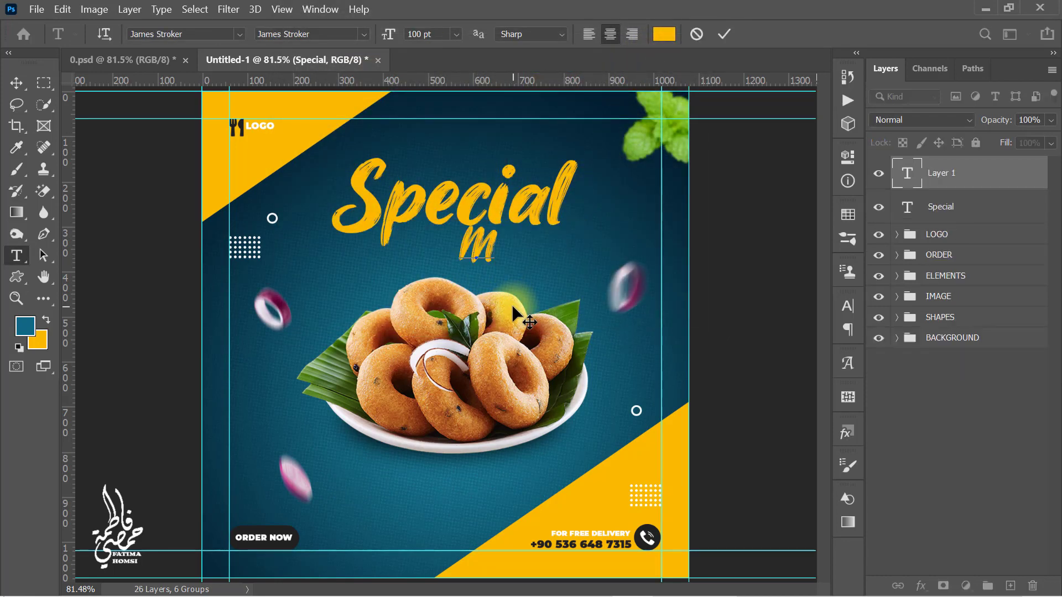
click(725, 37)
click(664, 34)
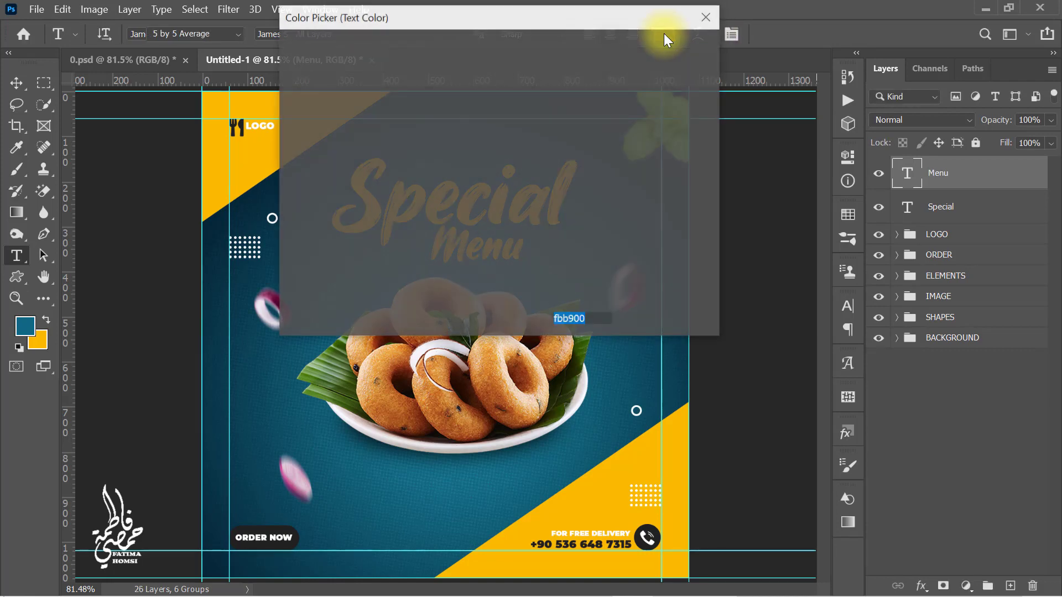
drag(444, 98, 229, 39)
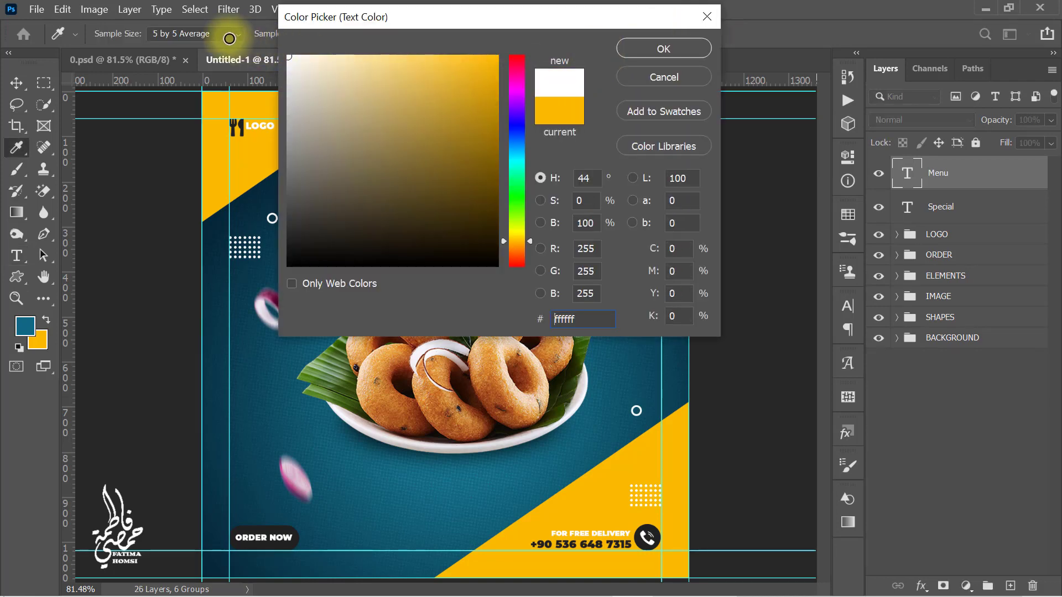
click(643, 49)
Step: Scale the Menu text to about 78%, rotate it about -7°, and place it under the end of Special
key(ctrl+t)
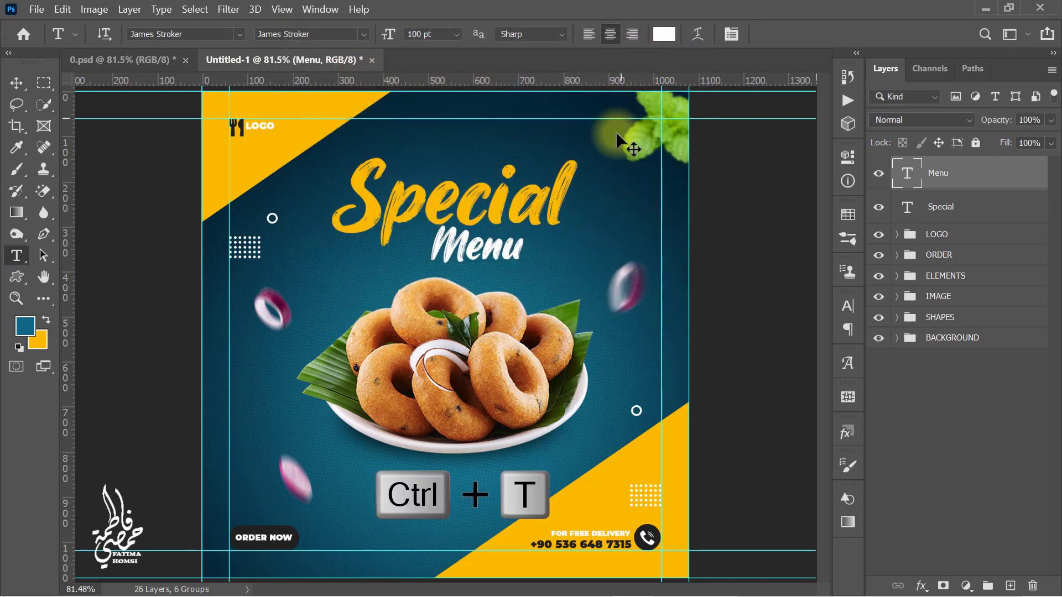
drag(541, 255, 541, 247)
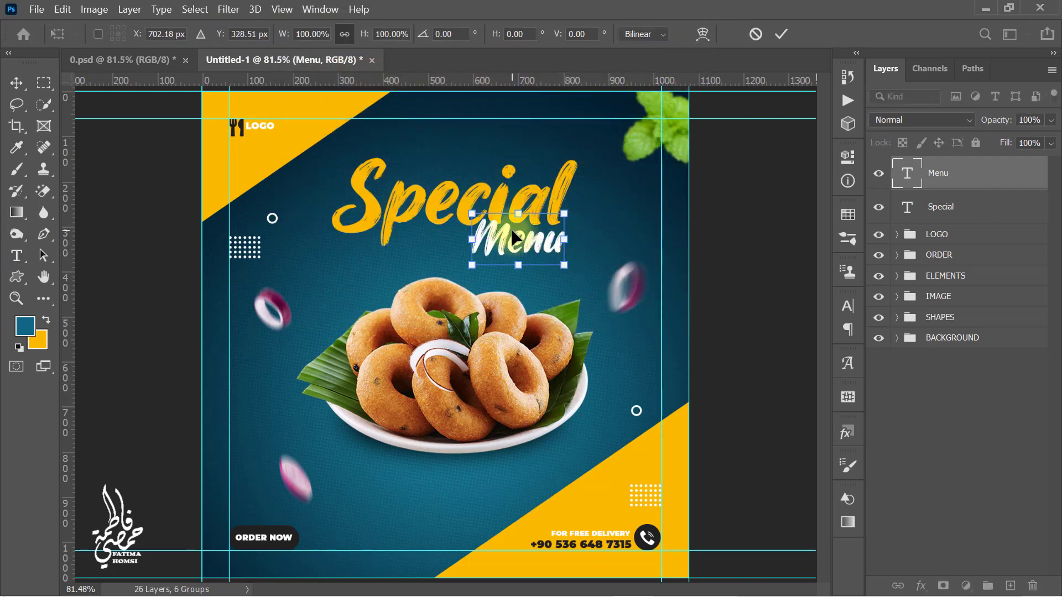
drag(524, 190, 519, 189)
mouse_move(522, 241)
mouse_down()
mouse_move(557, 256)
mouse_move(526, 244)
mouse_up()
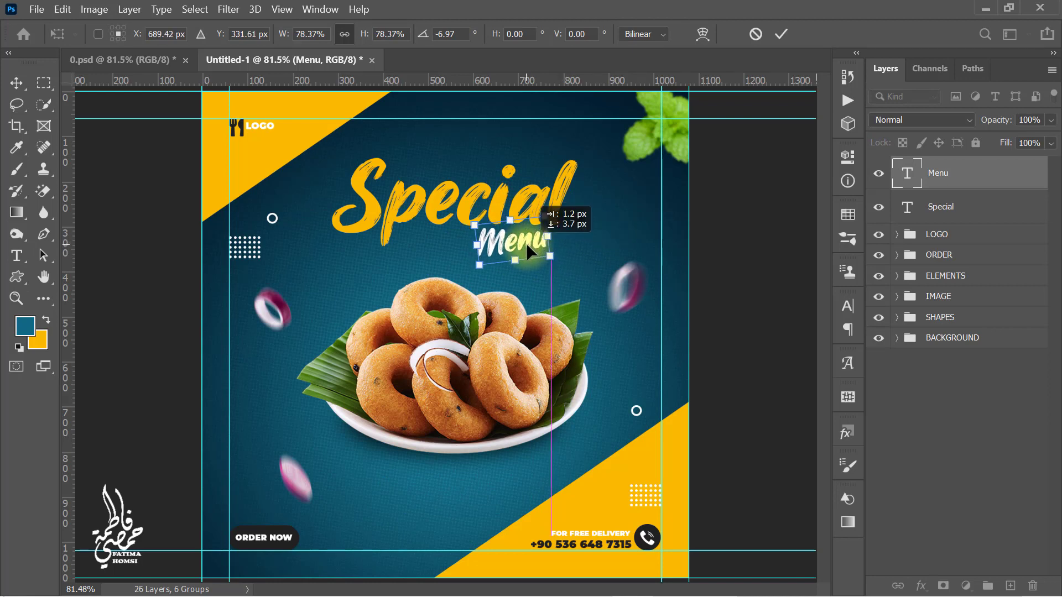
click(780, 35)
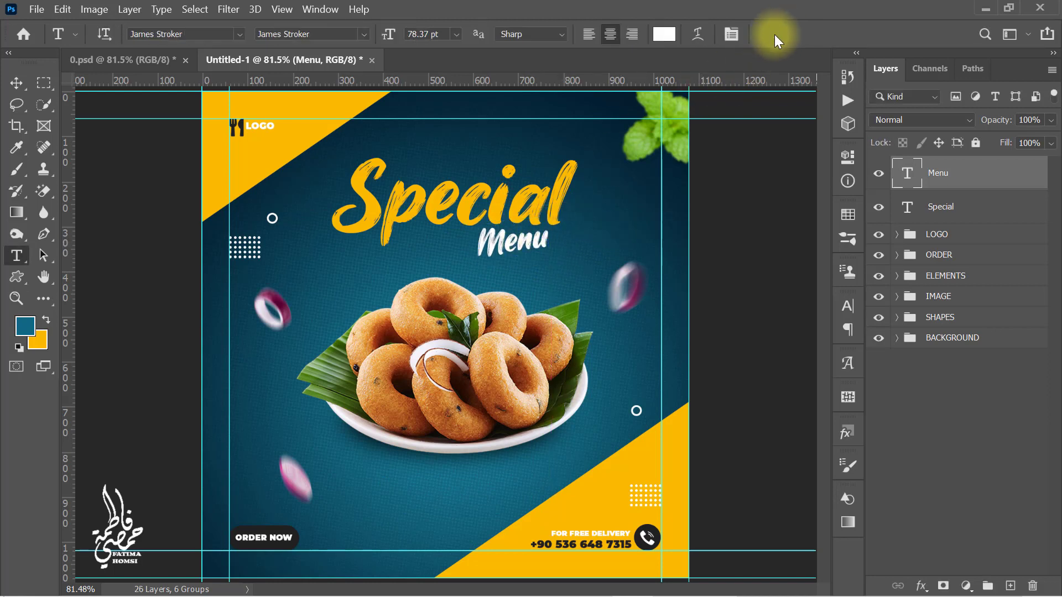
Step: Add the white text Today's above Special and set its font to Fontjek Regular
click(422, 135)
text(Today's)
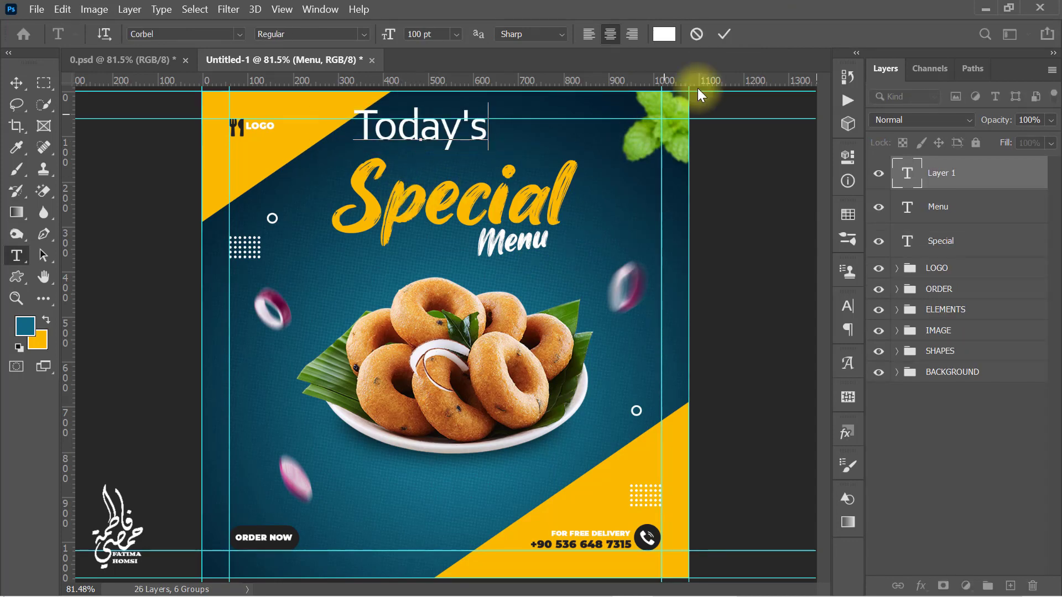
click(723, 35)
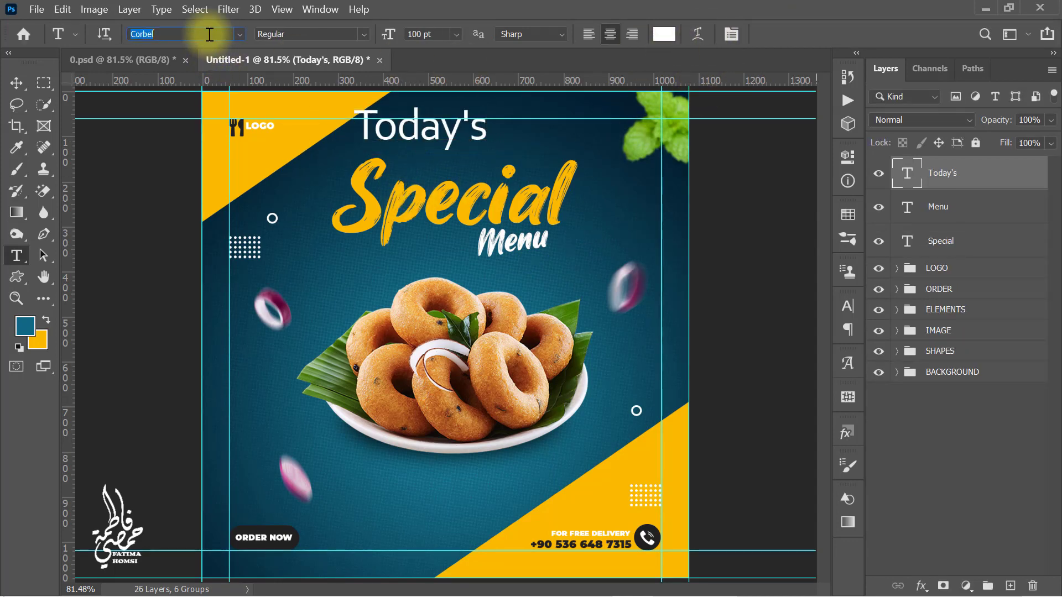
text(fon)
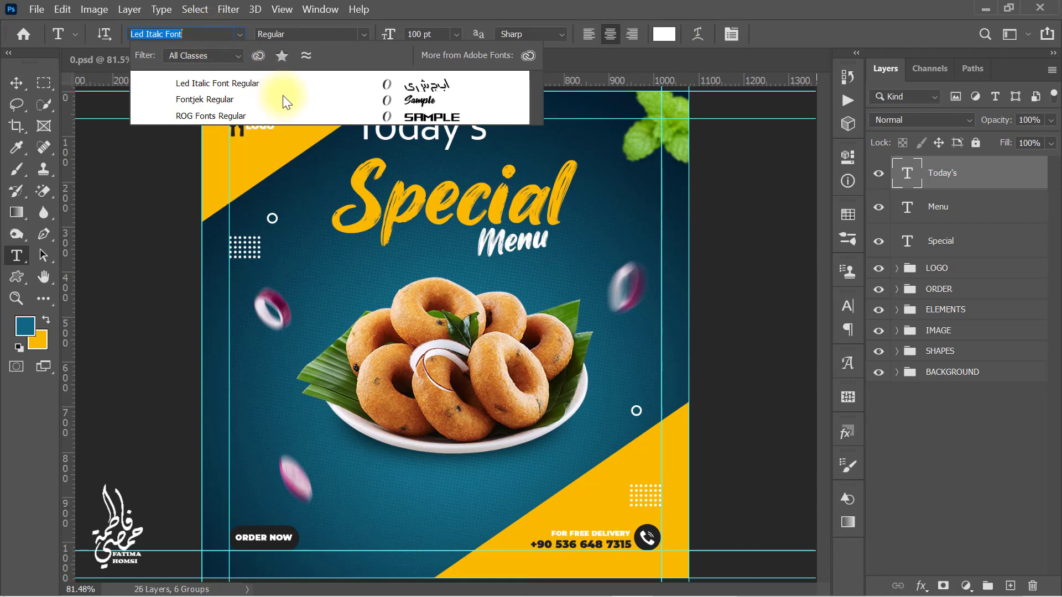
click(284, 104)
Step: Scale the Today's text to about 93% and place it close above the middle of Special
key(ctrl+t)
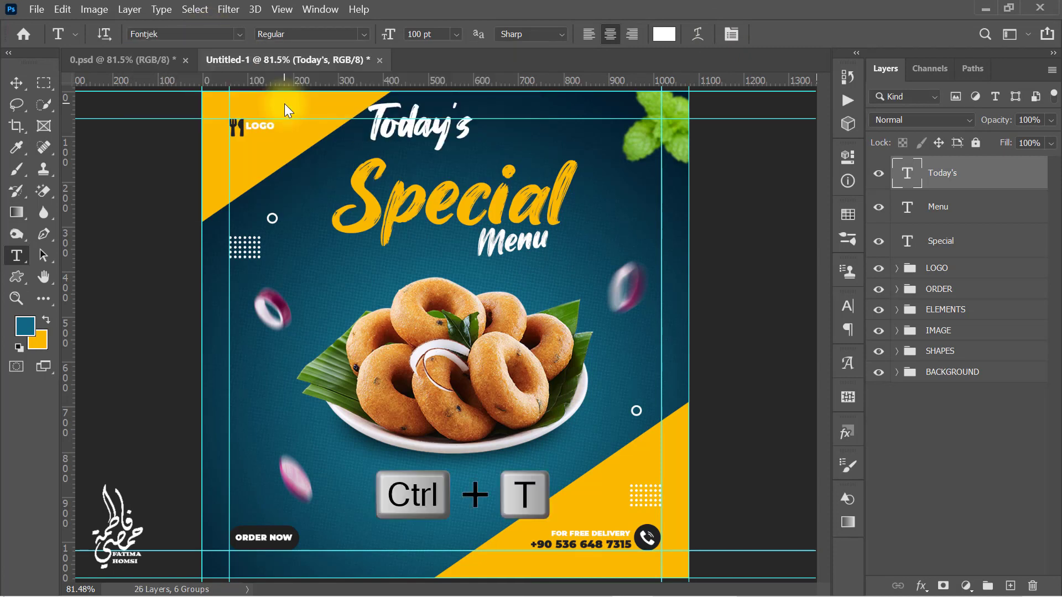
drag(418, 121, 446, 140)
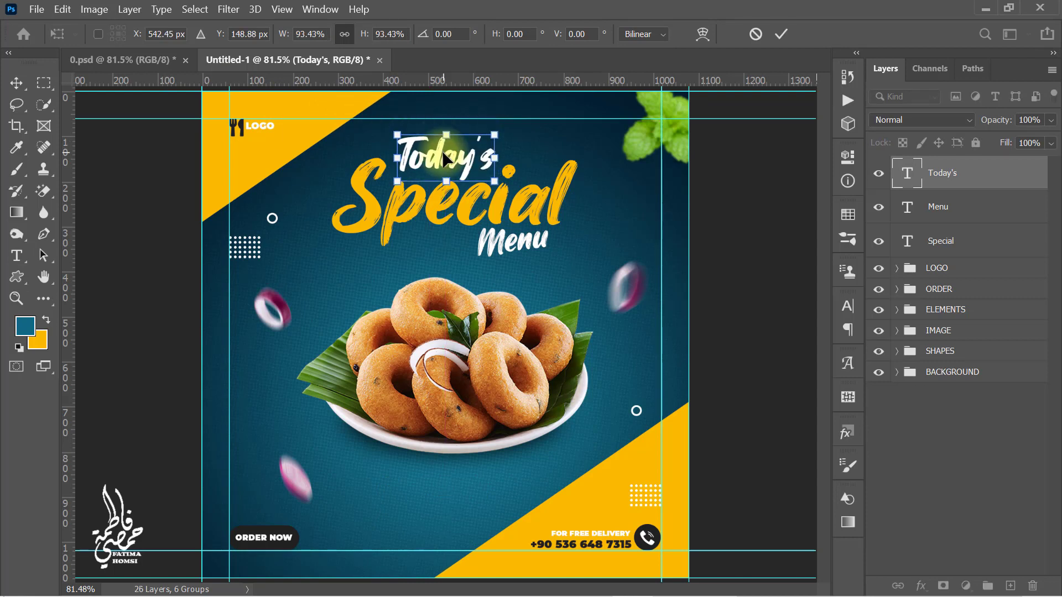
click(780, 36)
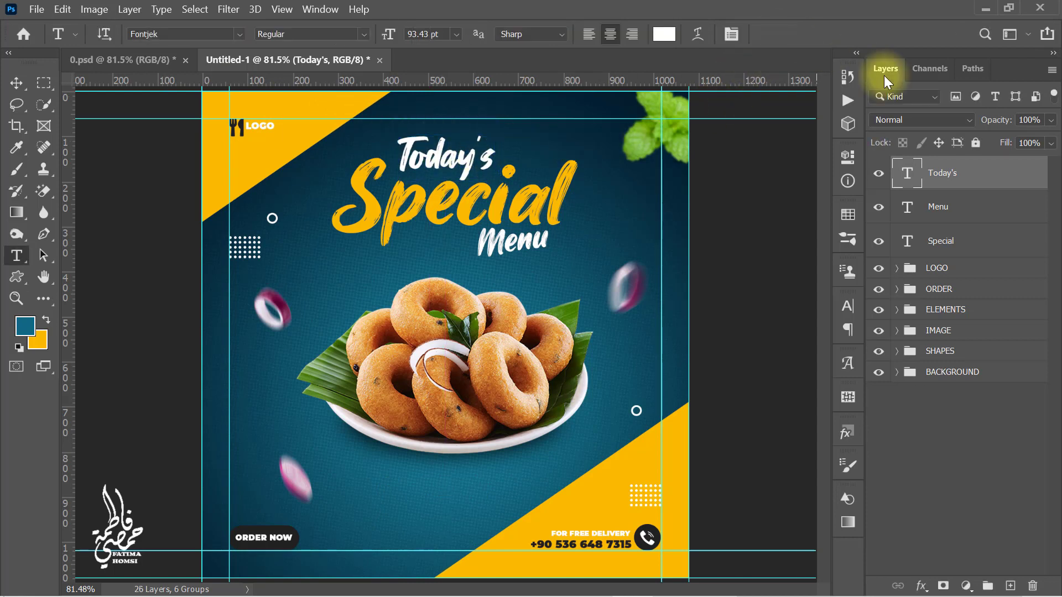
Step: Group the Today's, Menu and Special text layers and name the group TEXT
shift+click(996, 255)
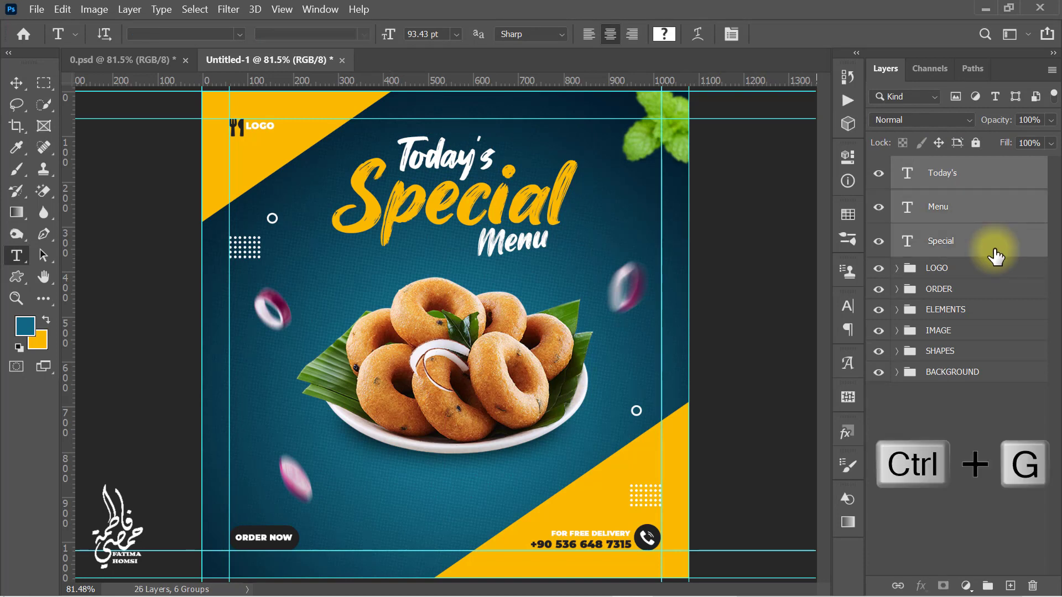
key(ctrl+g)
double_click(941, 167)
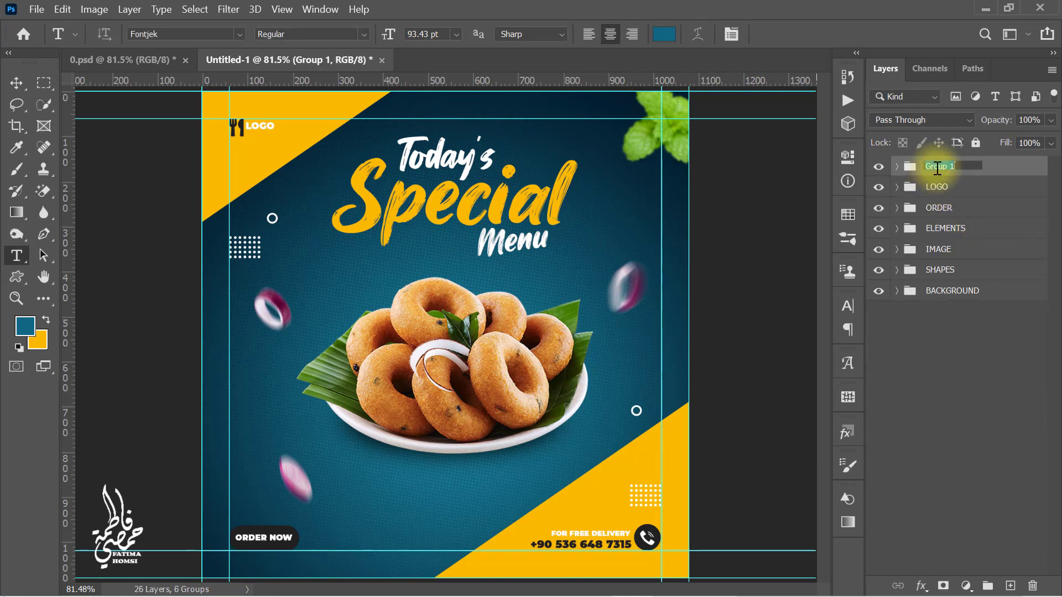
text(TEXT)
Step: Rotate the TEXT group to about -5.8° and nudge it slightly downward
key(ctrl+t)
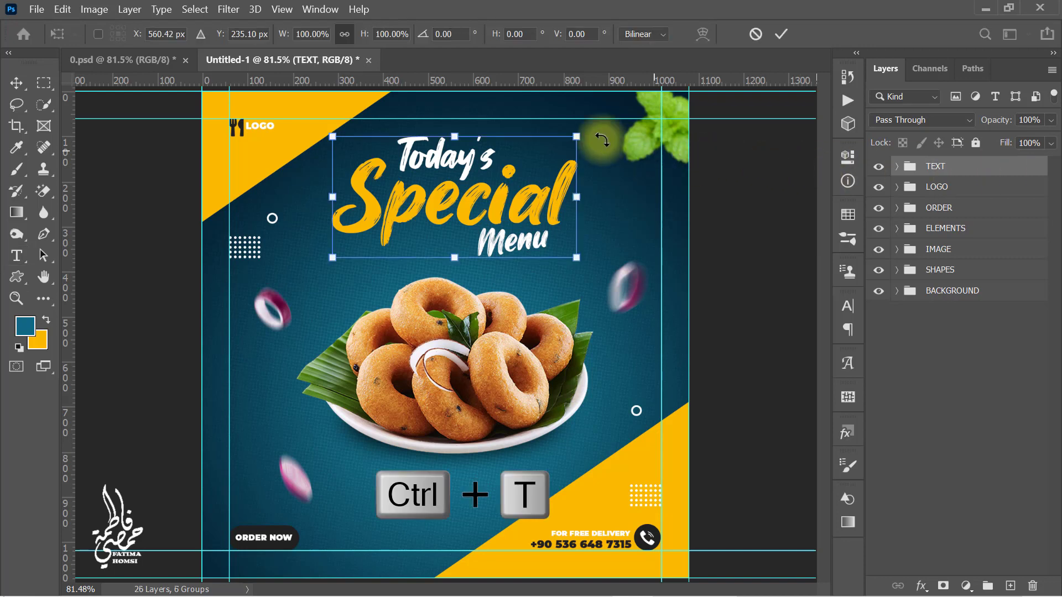
drag(465, 105, 456, 106)
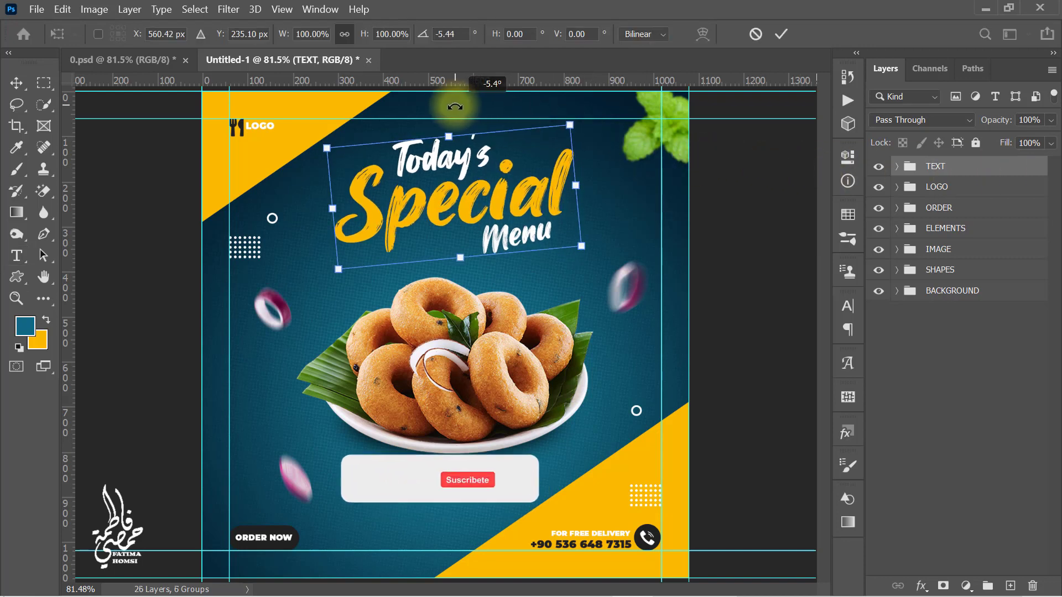
drag(451, 181, 451, 184)
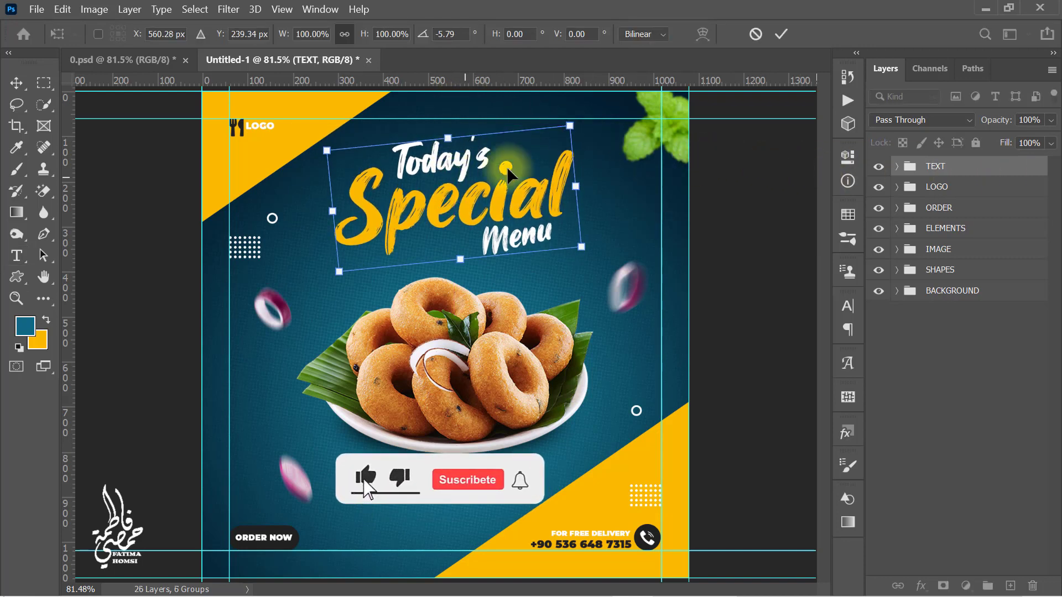
click(781, 35)
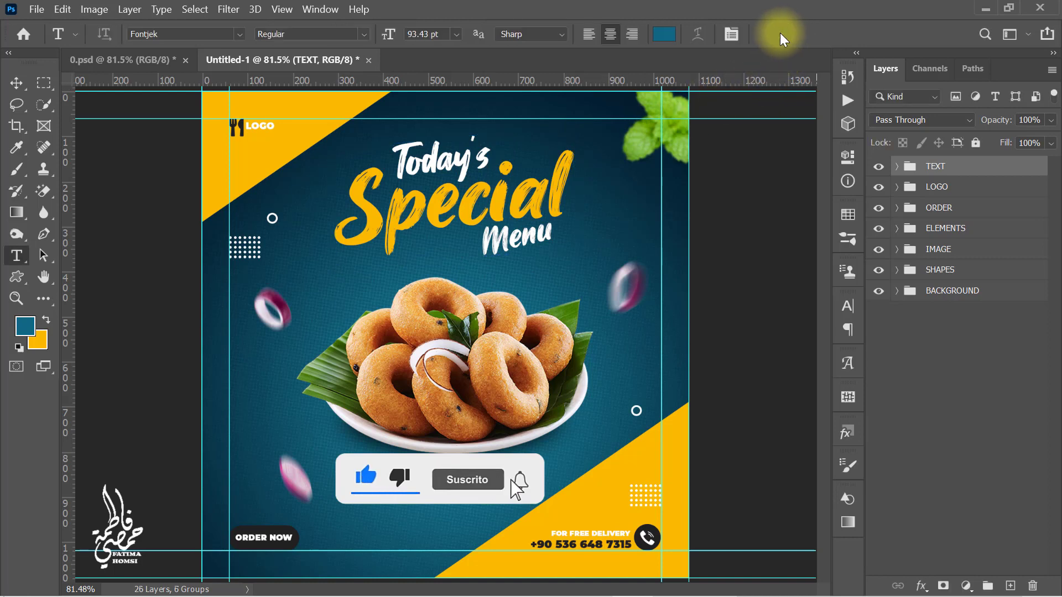
Step: Draw the three-drop splash custom shape, about 104 x 88 px, over the end of the word Special
click(17, 277)
click(672, 35)
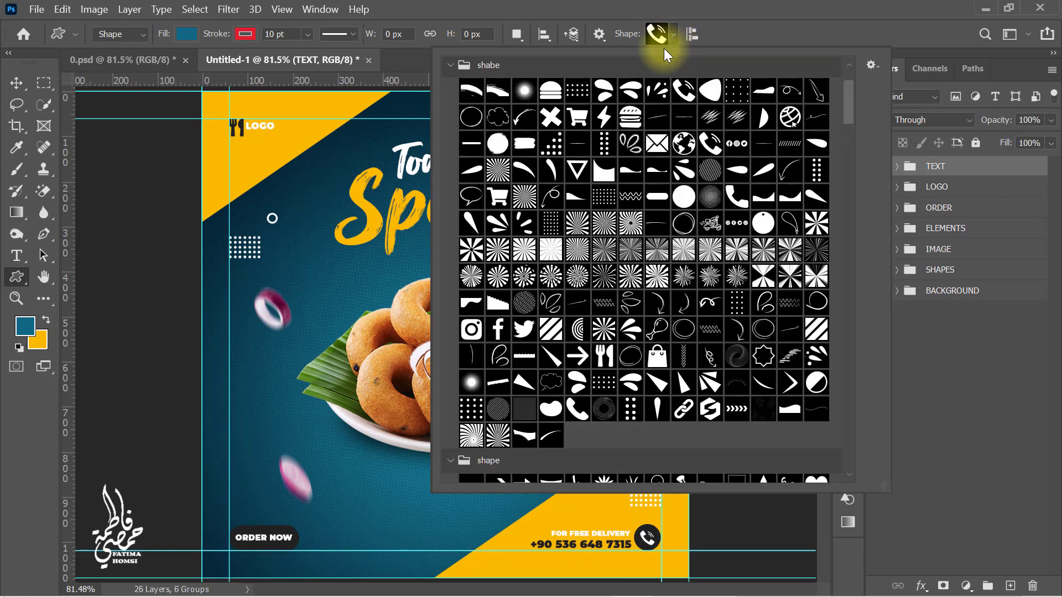
click(497, 223)
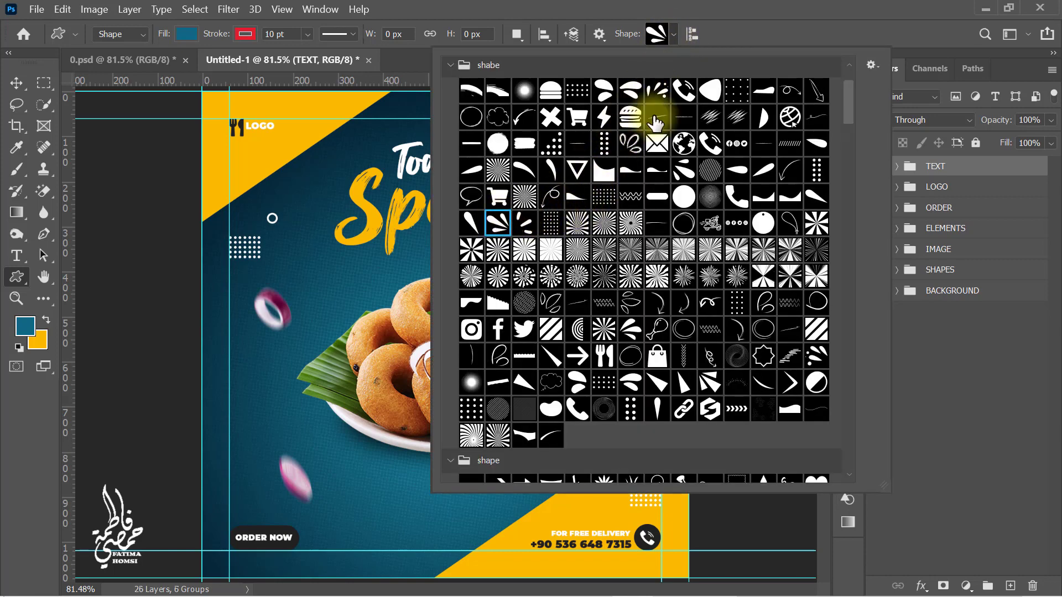
click(745, 35)
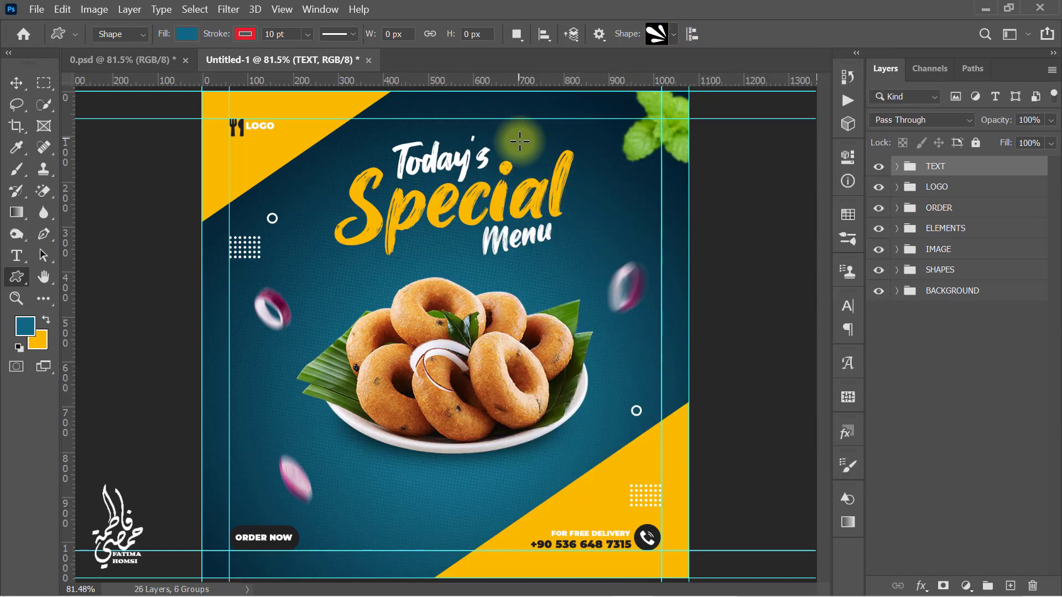
drag(517, 136, 565, 176)
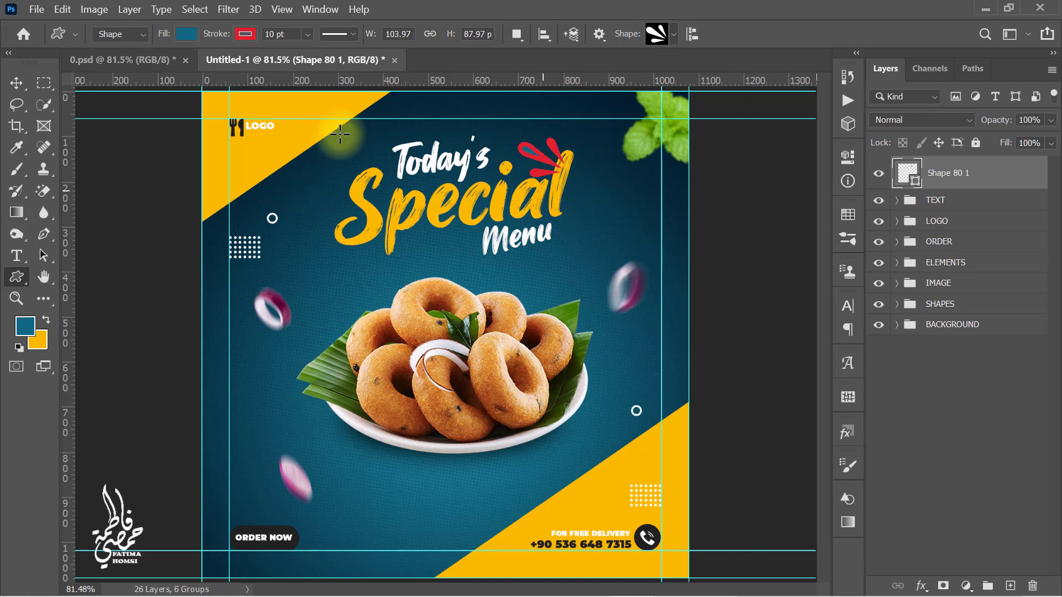
Step: Set both the stroke and the fill of the splash shape to white
click(245, 34)
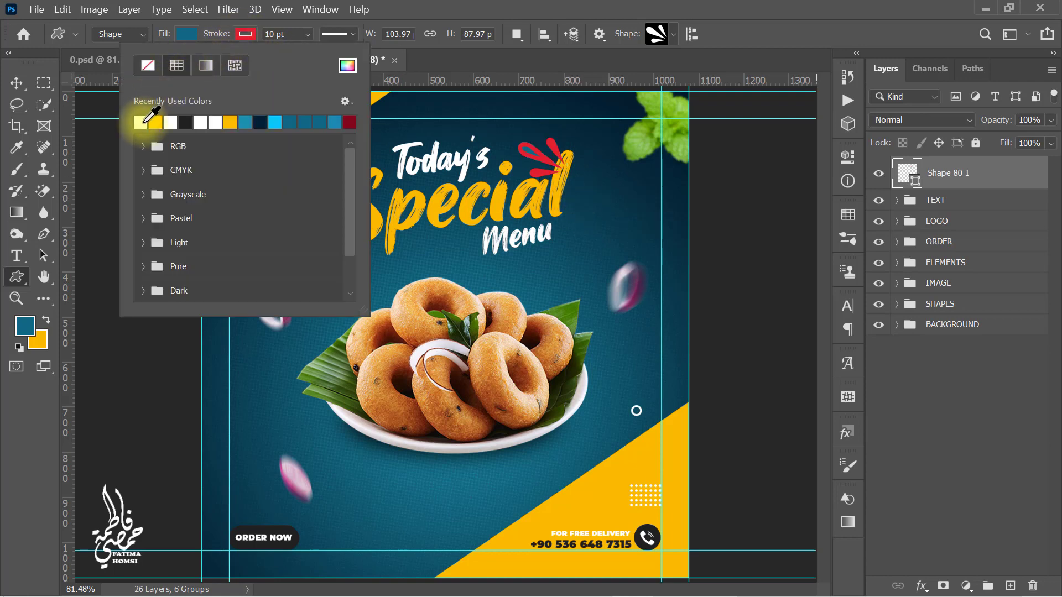
click(390, 20)
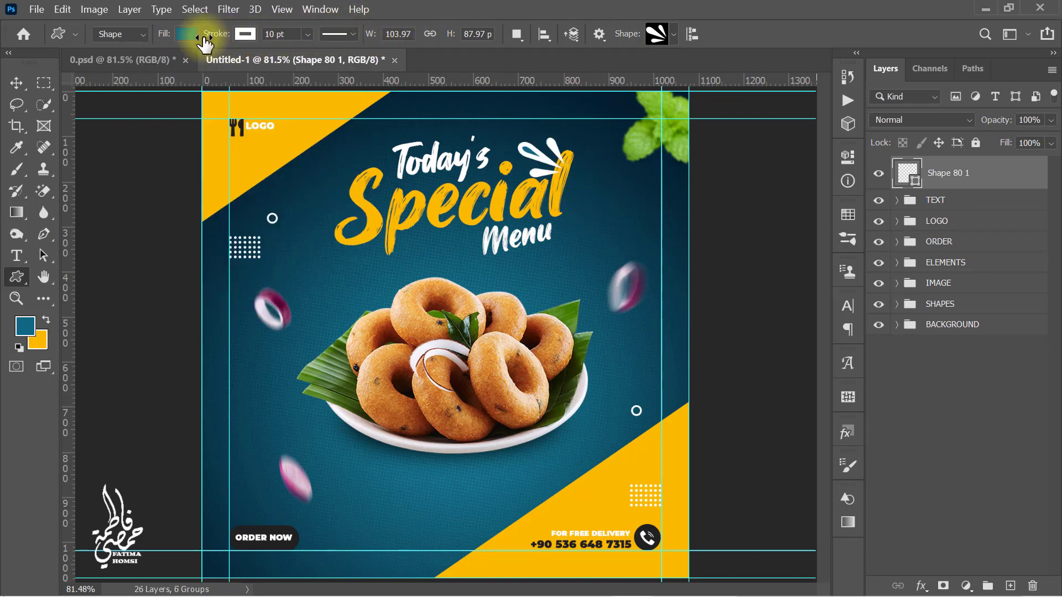
click(187, 35)
click(141, 122)
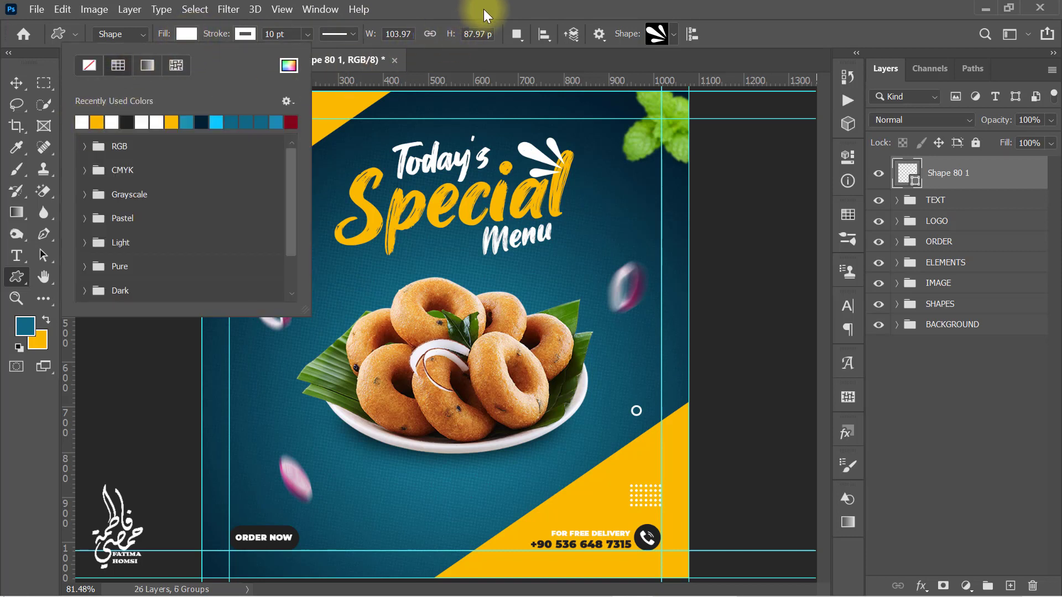
click(483, 8)
Step: Rotate the splash shape about 81°, scale it to about 68%, and place it just above the end of Special
key(ctrl+t)
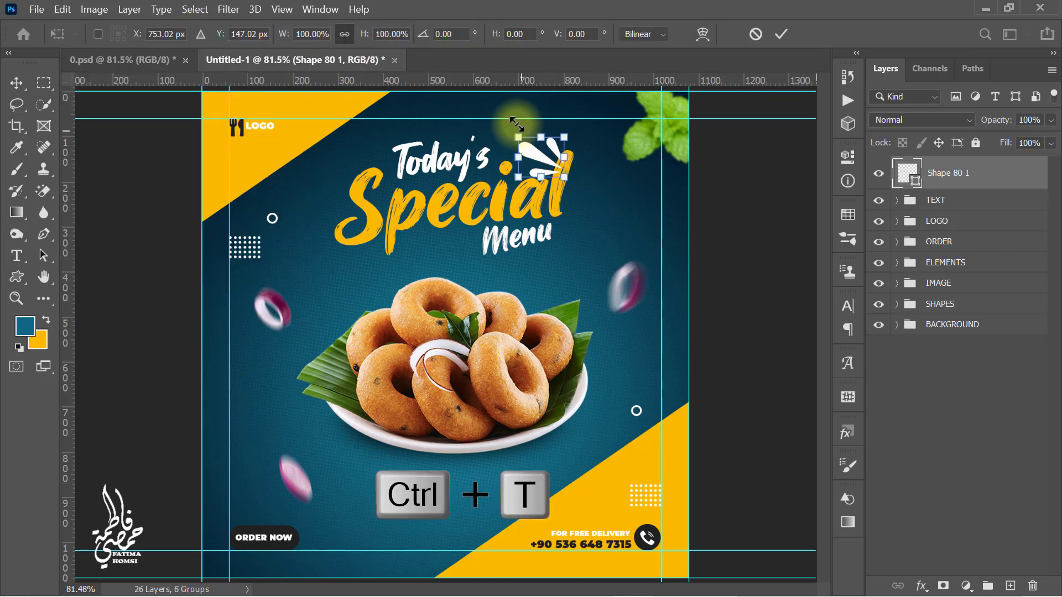
drag(505, 118, 559, 113)
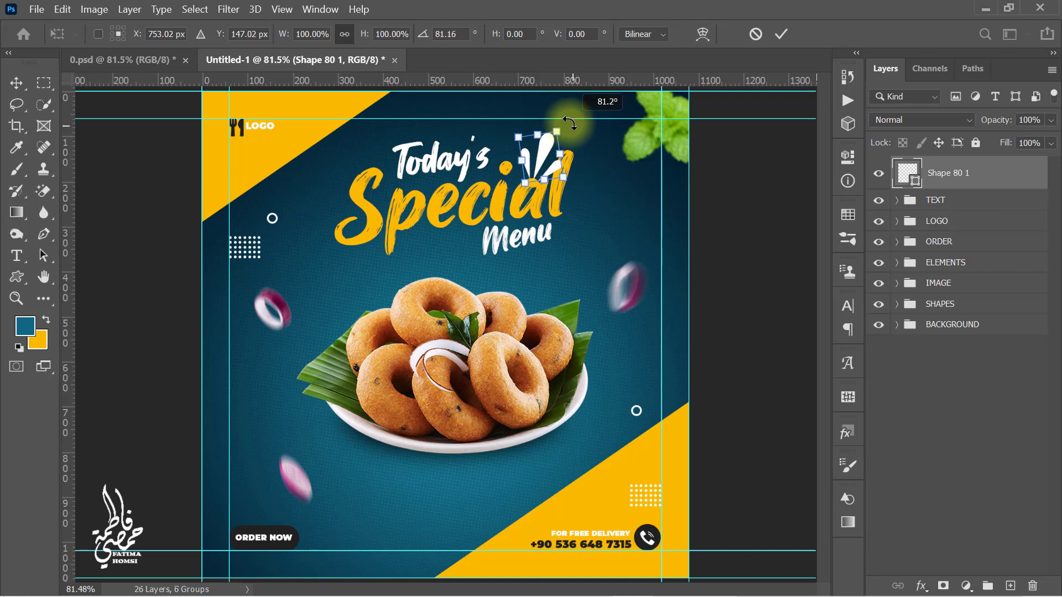
drag(524, 182, 565, 111)
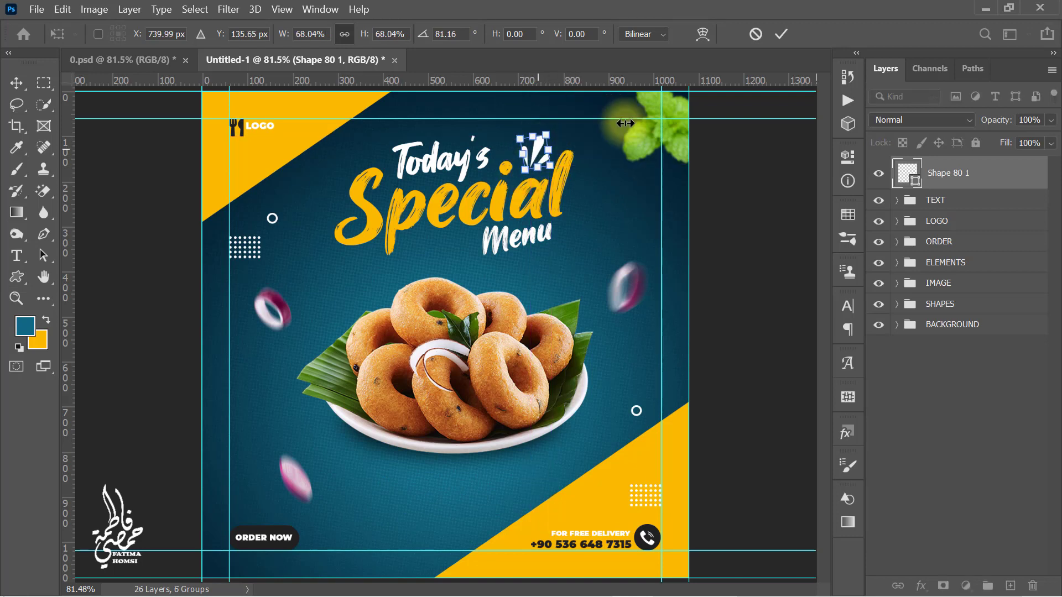
click(780, 35)
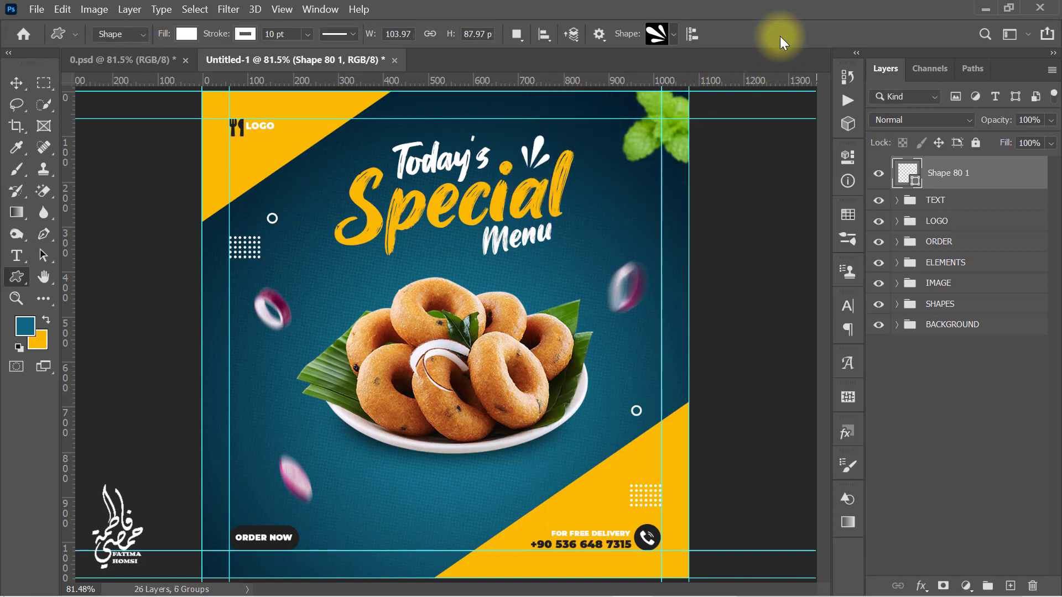
Step: Draw the curved brush-line custom shape, about 182 x 80 px, between the headline and the food plate
click(673, 36)
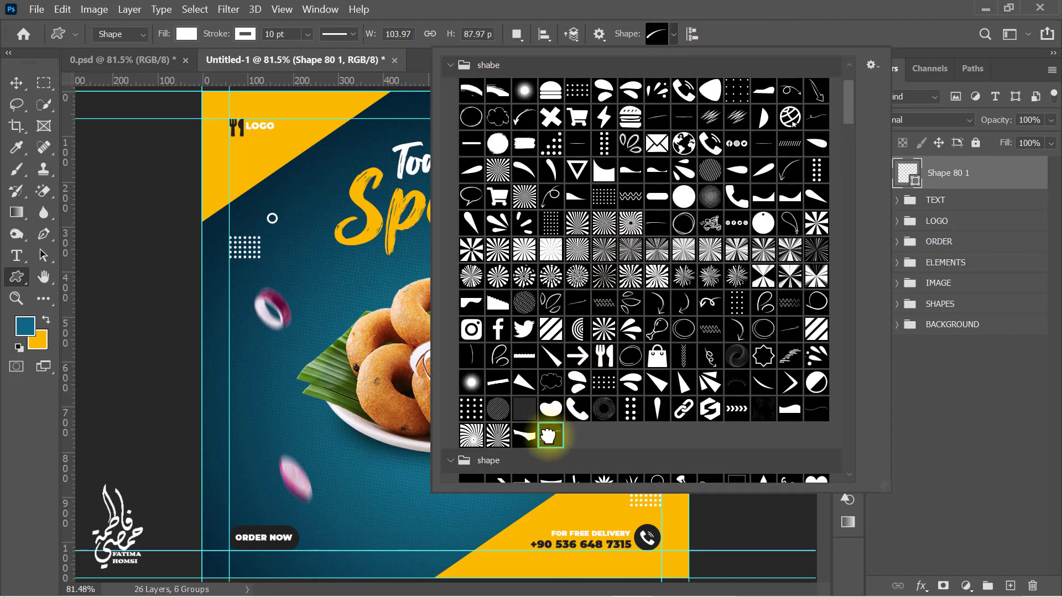
click(674, 35)
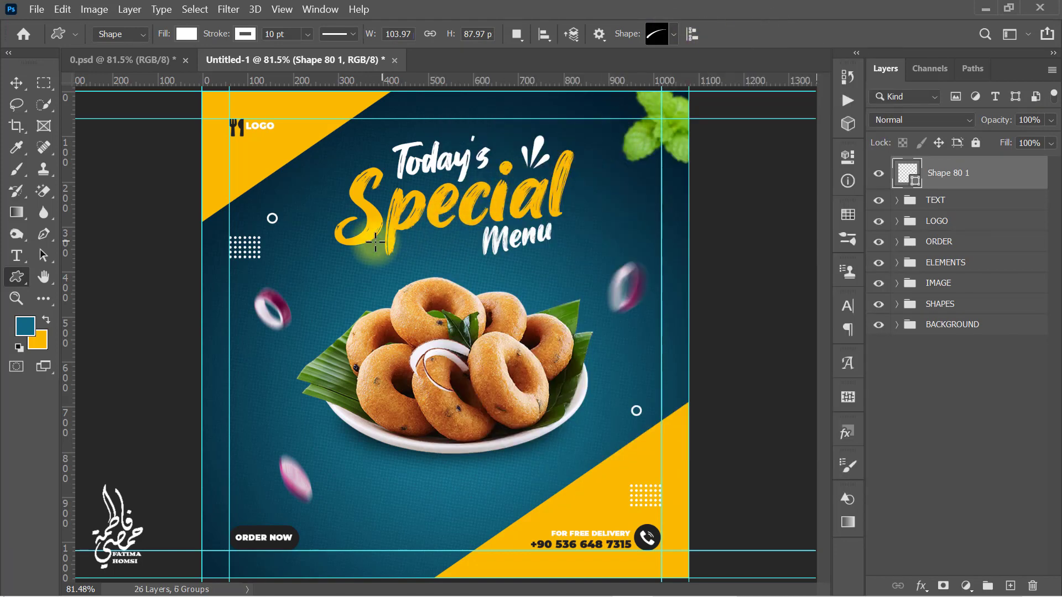
drag(390, 274, 473, 310)
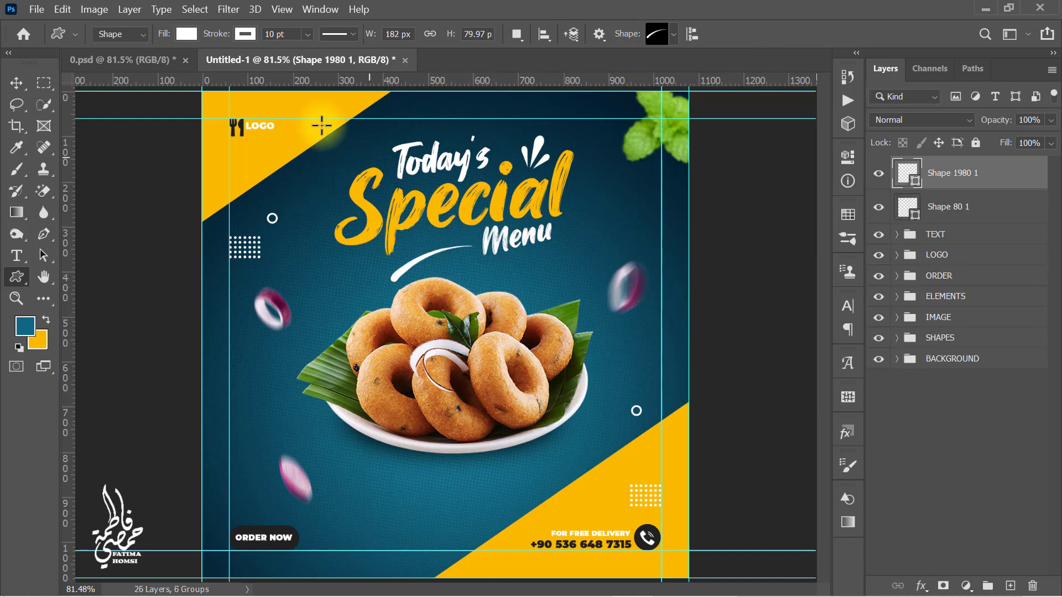
Step: Set both the fill and the stroke of the curved line to the yellow used in the headline
click(183, 34)
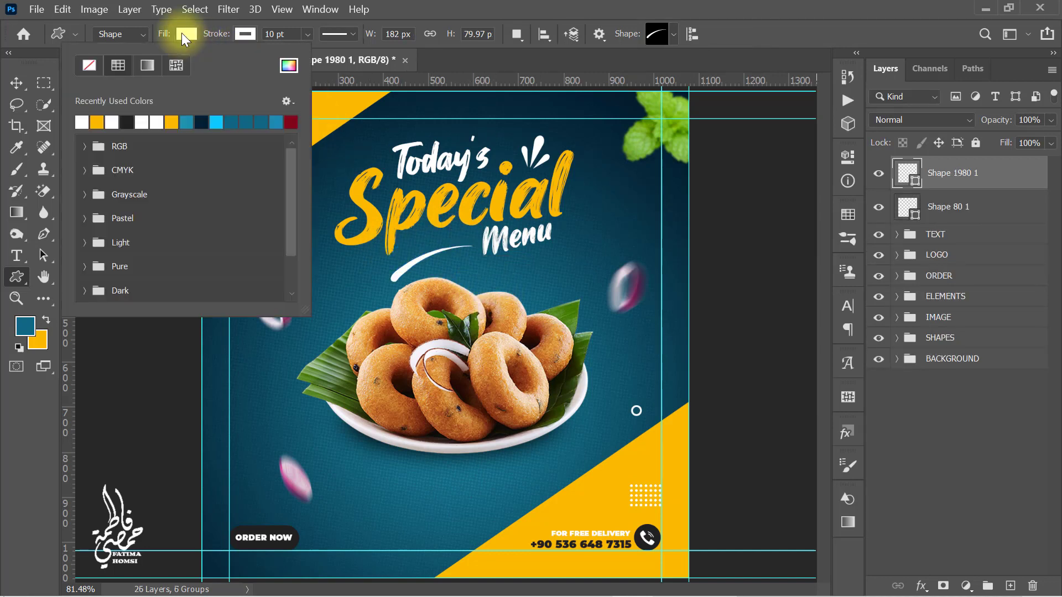
click(102, 121)
click(269, 42)
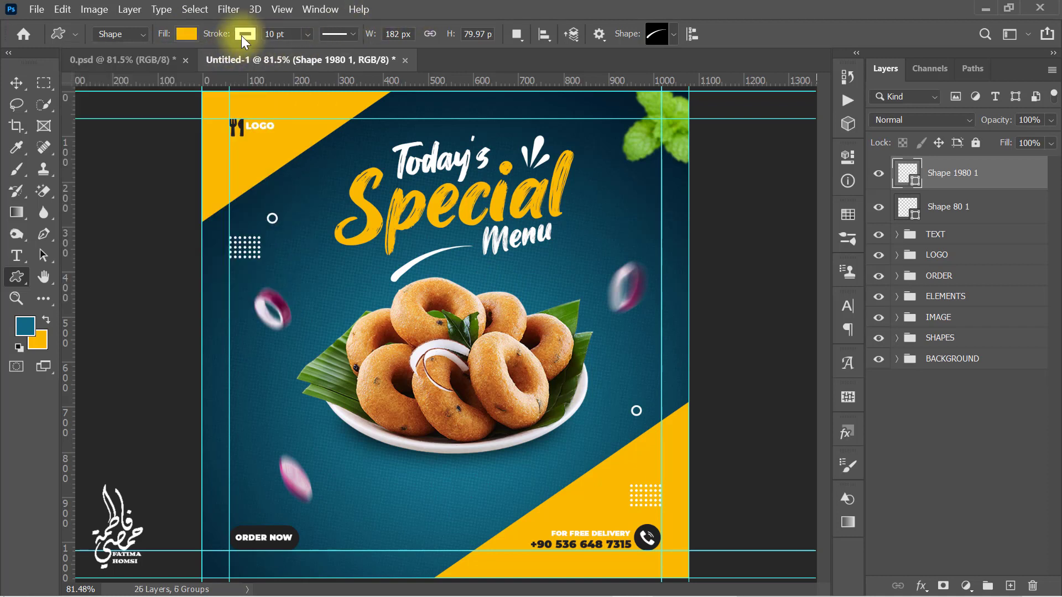
click(243, 34)
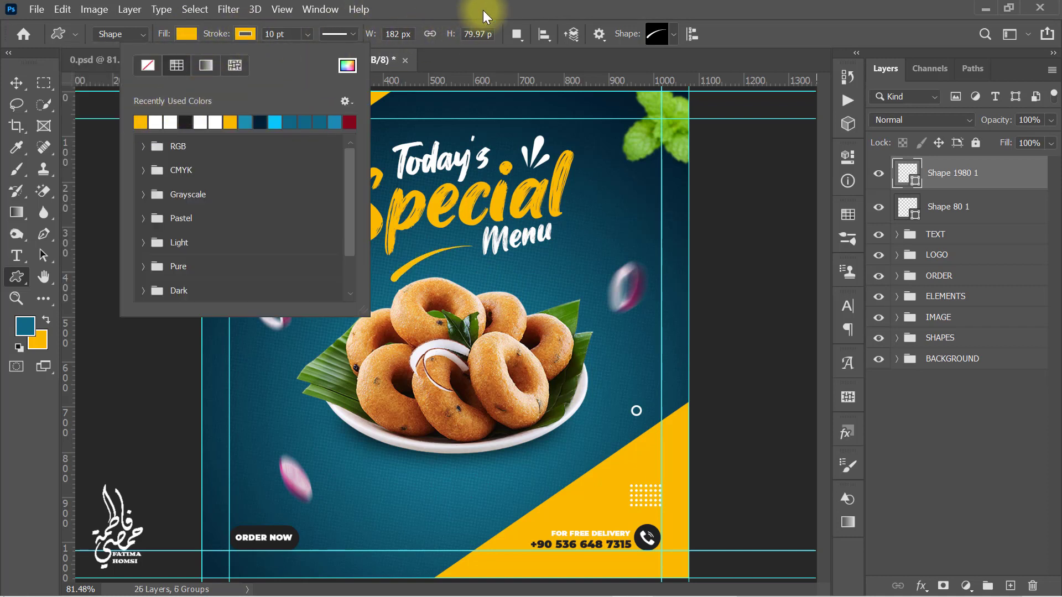
Step: Rotate the curved line about 3°, scale it to about 96%, and move it closer beneath Special
key(ctrl+t)
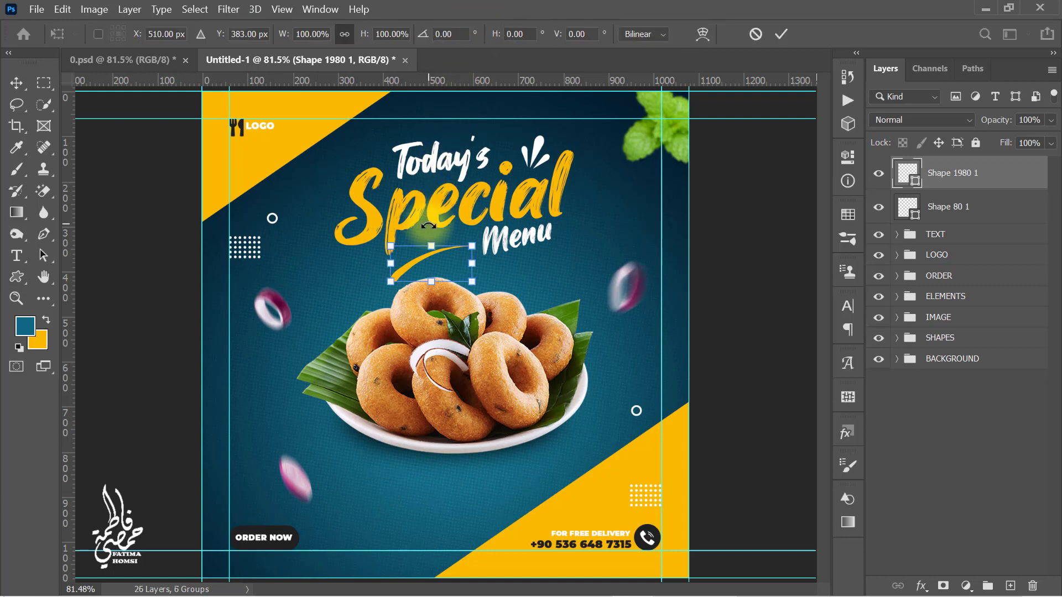
drag(430, 231, 432, 231)
drag(389, 280, 393, 279)
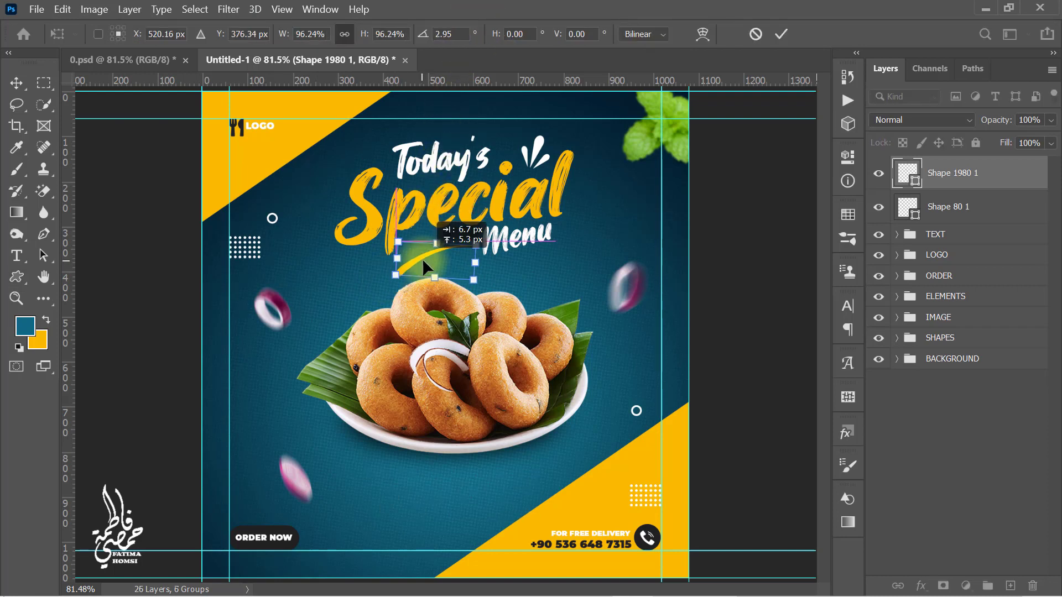
click(779, 33)
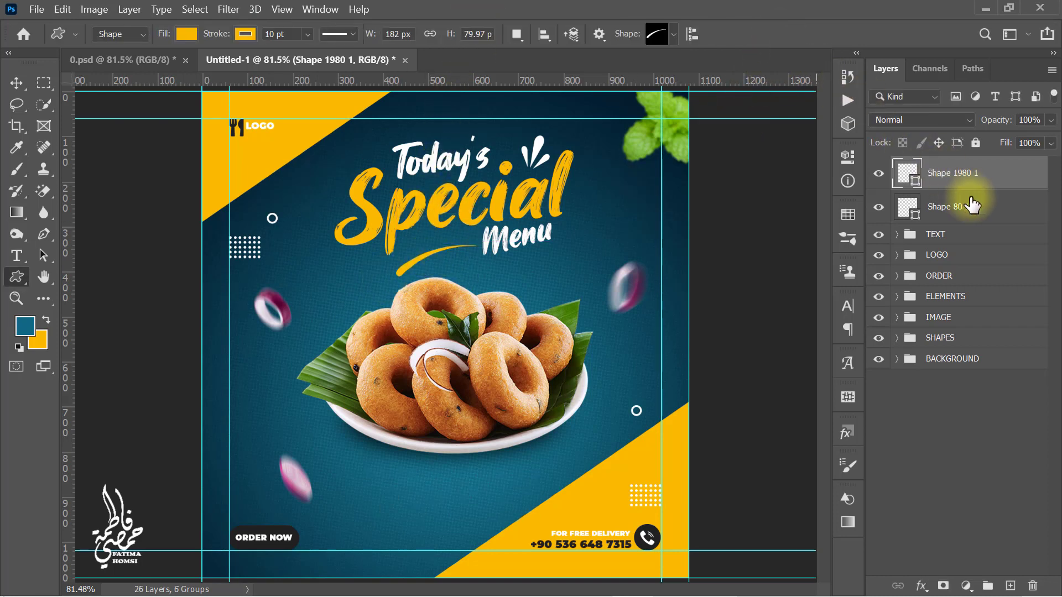
Step: Move the splash and curved line layers into the TEXT group and check it by toggling the group's visibility
shift+click(995, 214)
drag(991, 183, 950, 236)
click(879, 167)
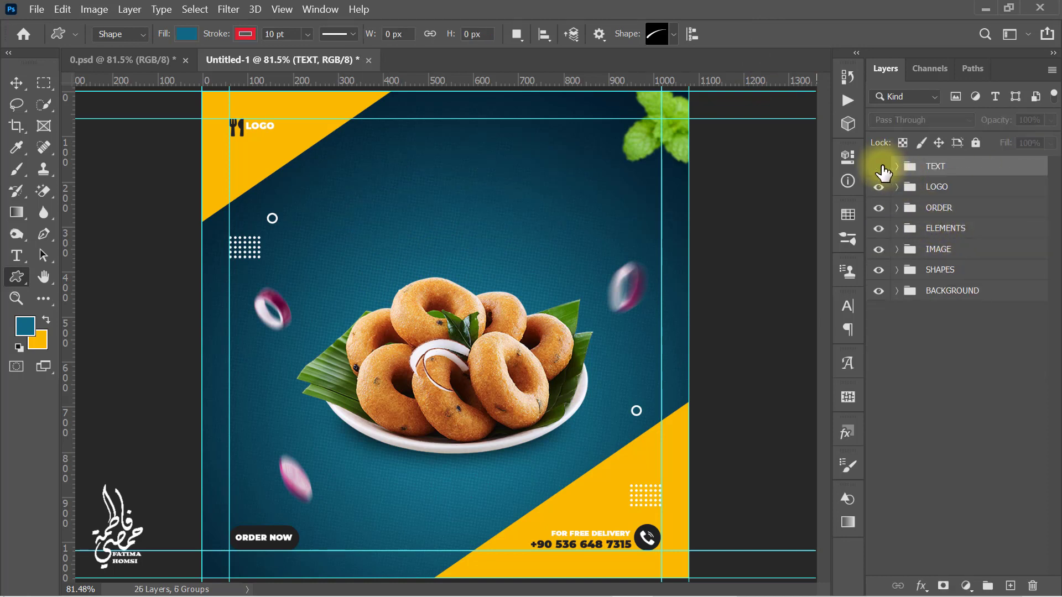
click(879, 167)
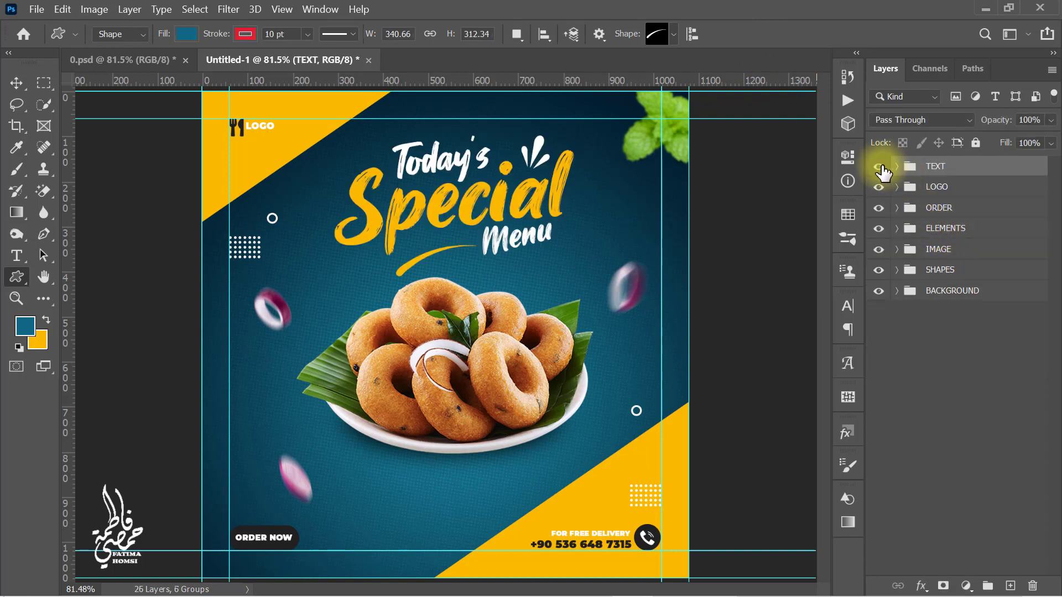
Step: Add a centred white Lorem ipsum paragraph in 15 pt Montserrat Black in a text box across the upper part of the food plate
click(17, 256)
click(160, 240)
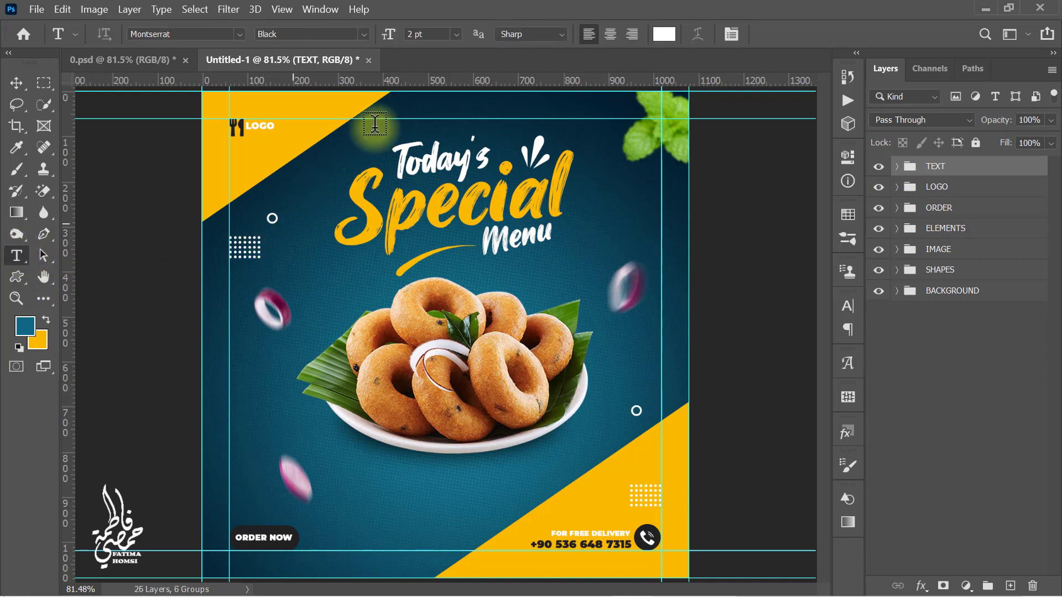
drag(436, 34, 393, 34)
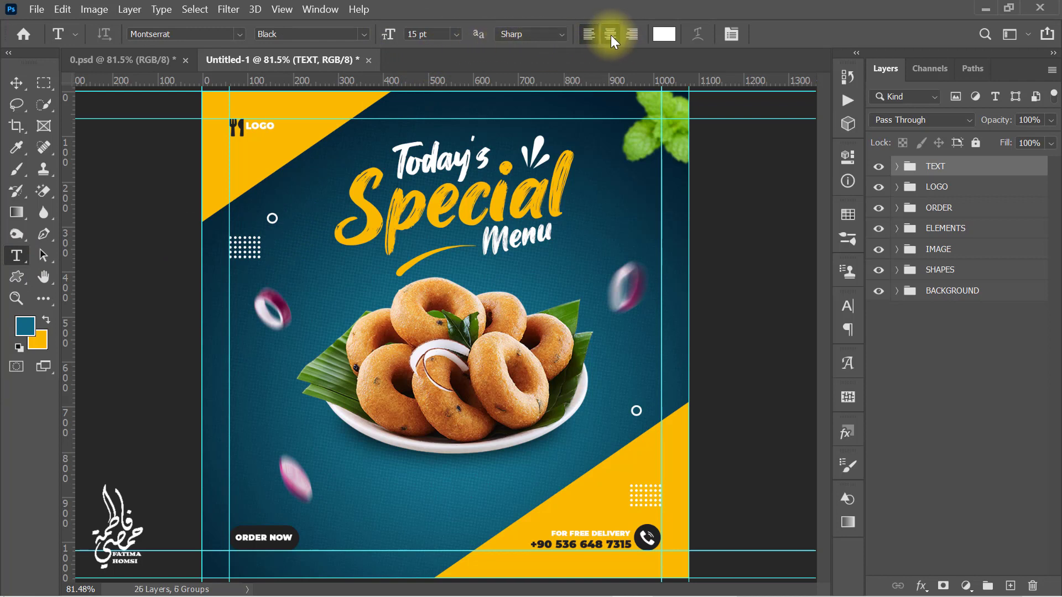
drag(608, 286, 313, 364)
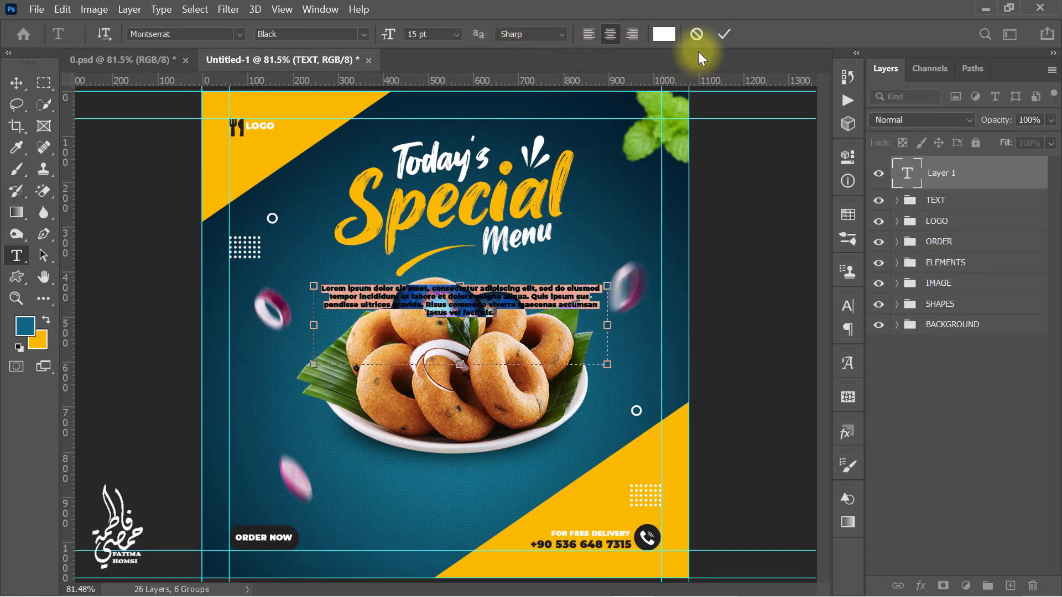
click(724, 34)
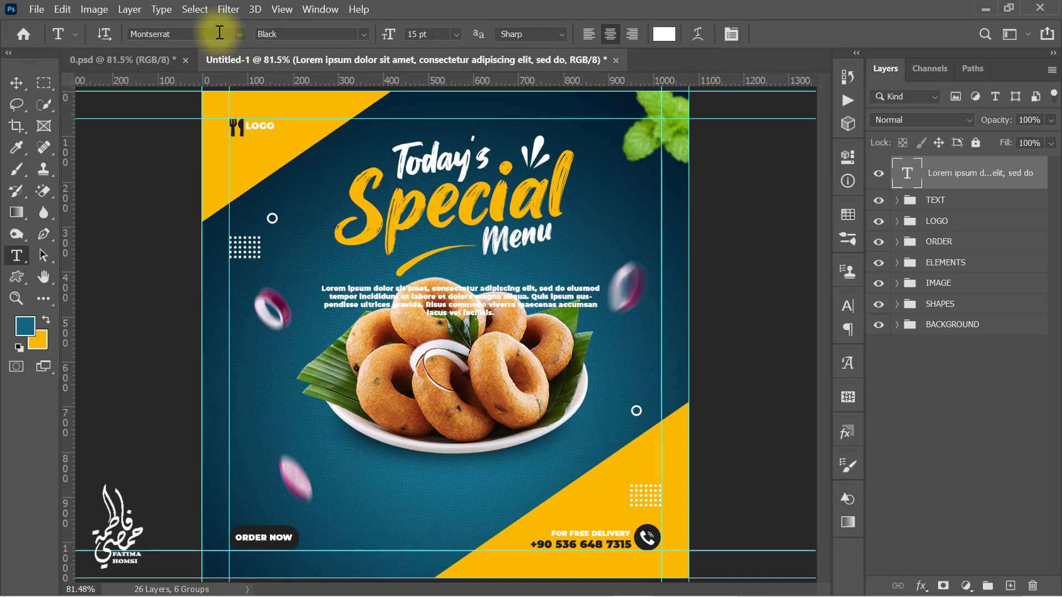
Step: Set the Lorem ipsum paragraph's font to Daddy Rewind and move the paragraph below the food plate
text(dadd)
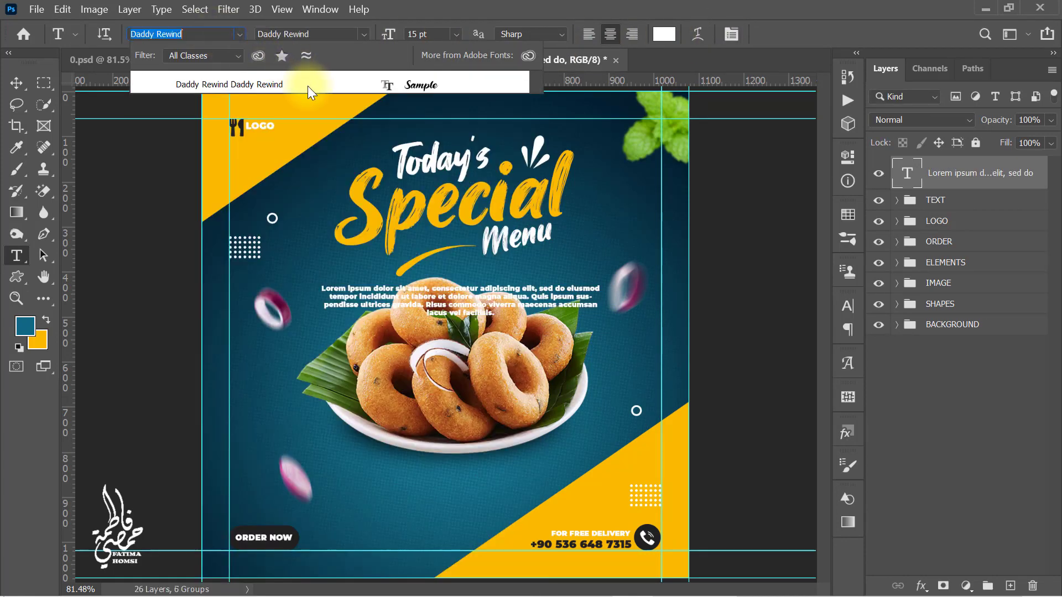
click(308, 87)
key(ctrl+t)
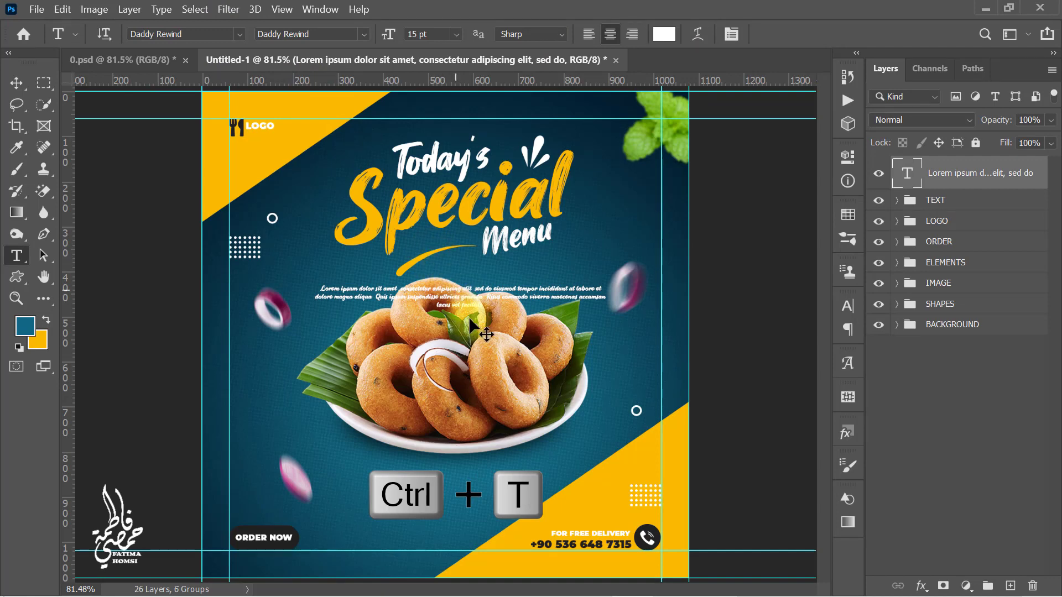
drag(472, 328, 459, 482)
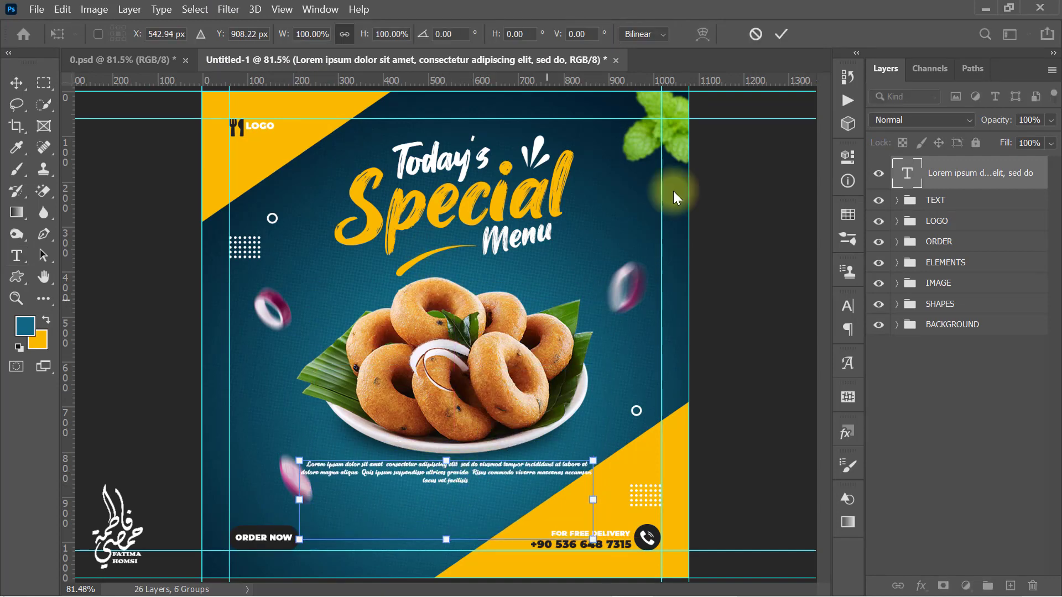
click(781, 34)
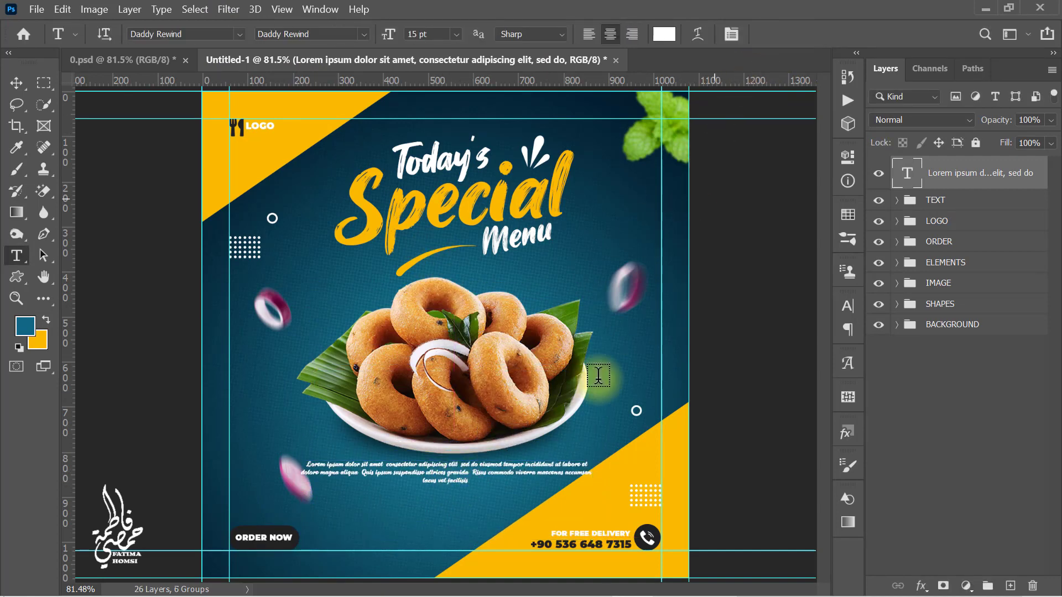
Step: Shrink the Lorem ipsum text box to fit three lines and move it beneath the food plate, at about X 560 px, Y 862 px
click(498, 485)
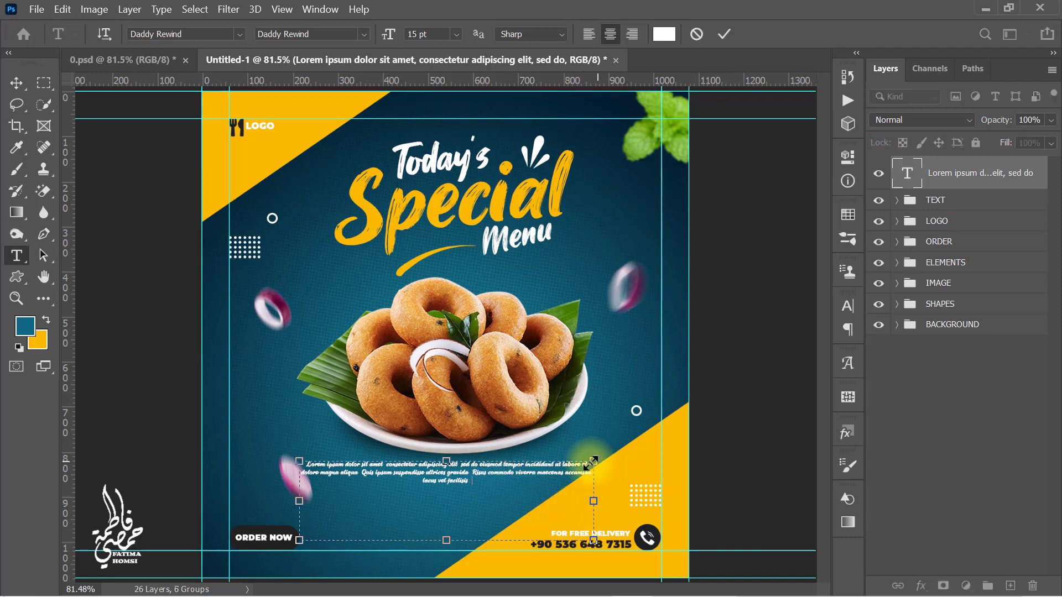
drag(591, 462, 516, 506)
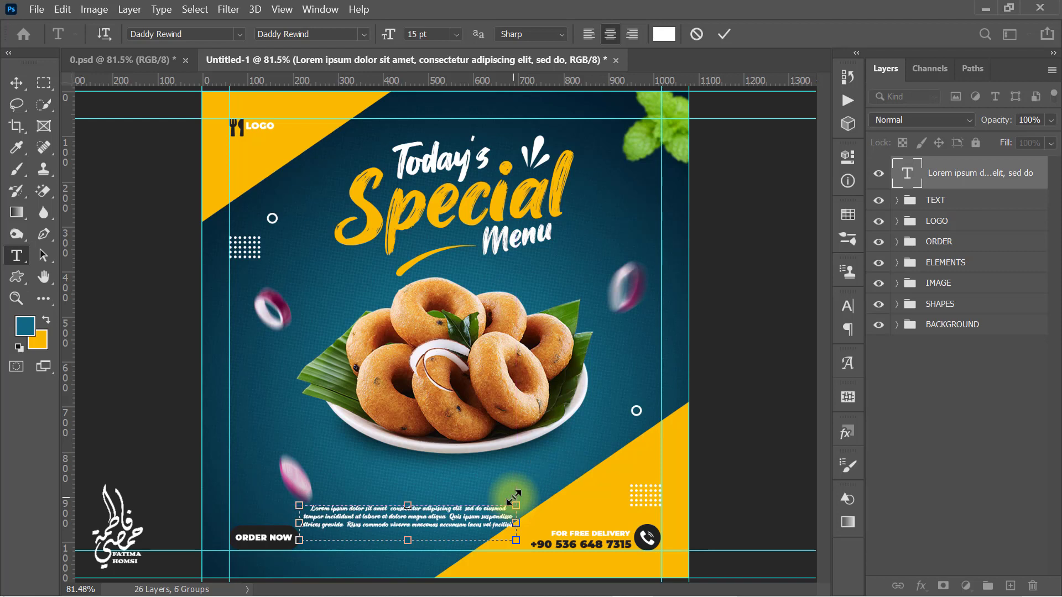
click(724, 36)
key(ctrl+t)
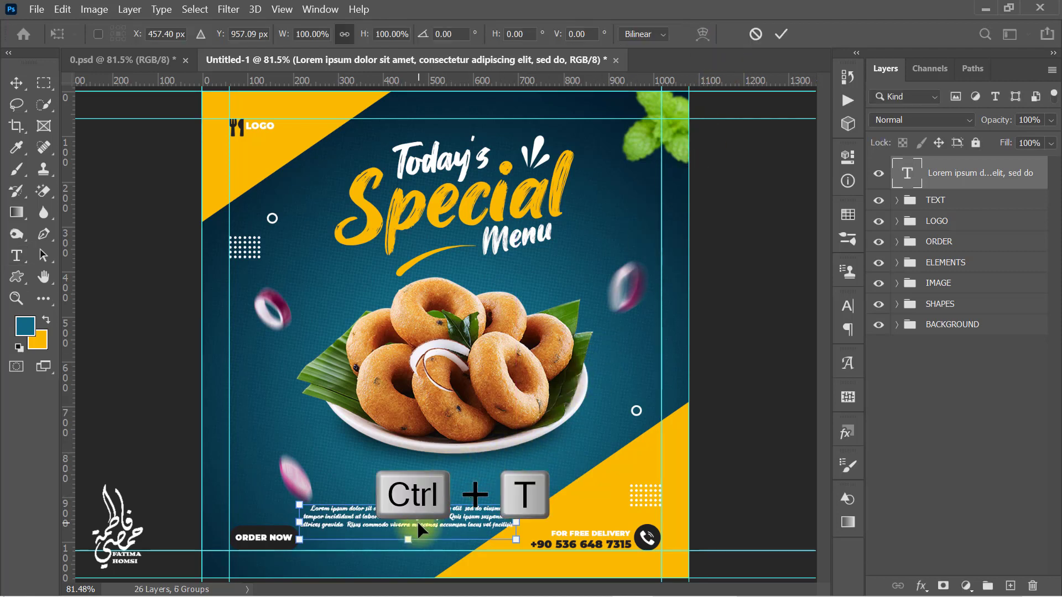
drag(417, 521, 461, 479)
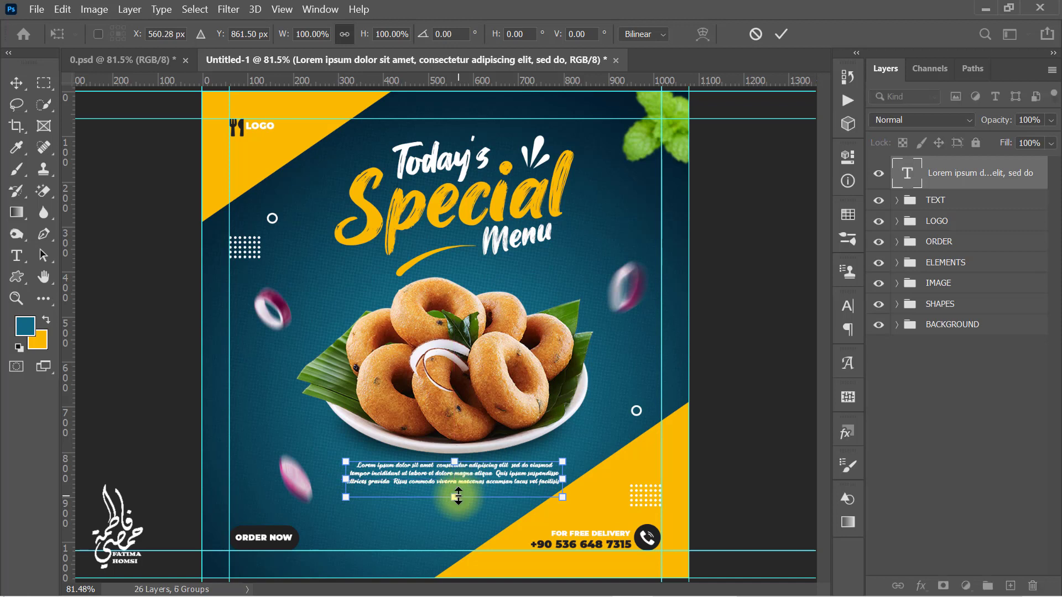
click(782, 32)
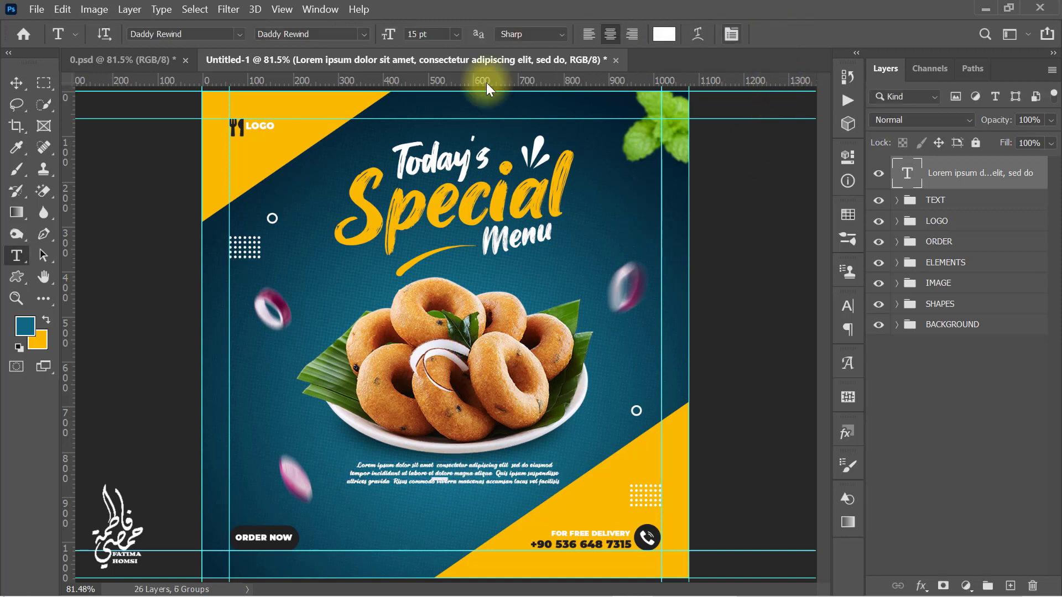
Step: Remove the vertical and horizontal ruler guides from the design by pulling them off the canvas
click(16, 84)
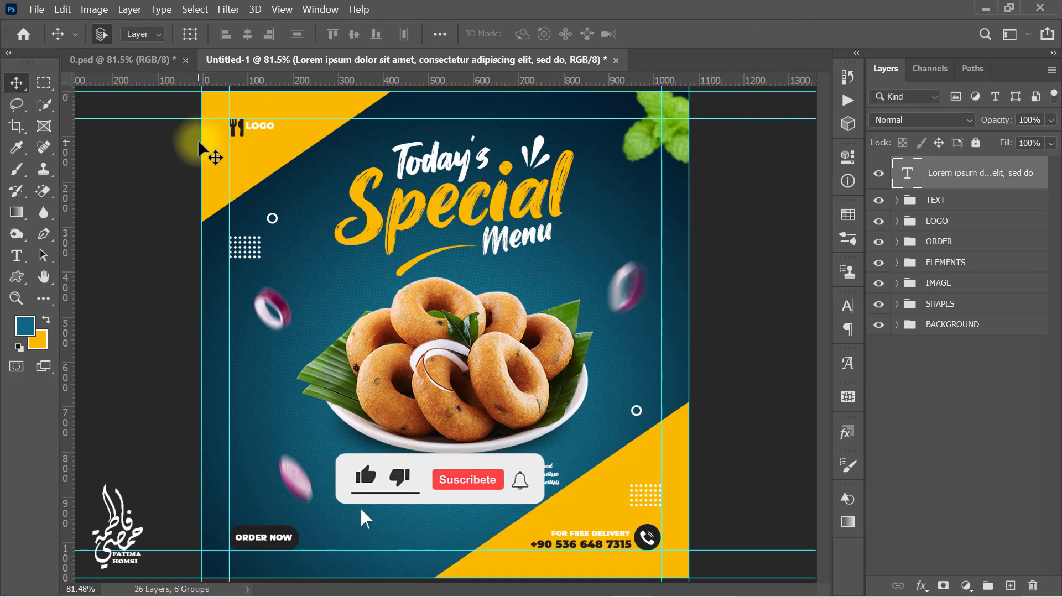
drag(204, 143, 127, 142)
drag(230, 180, 82, 173)
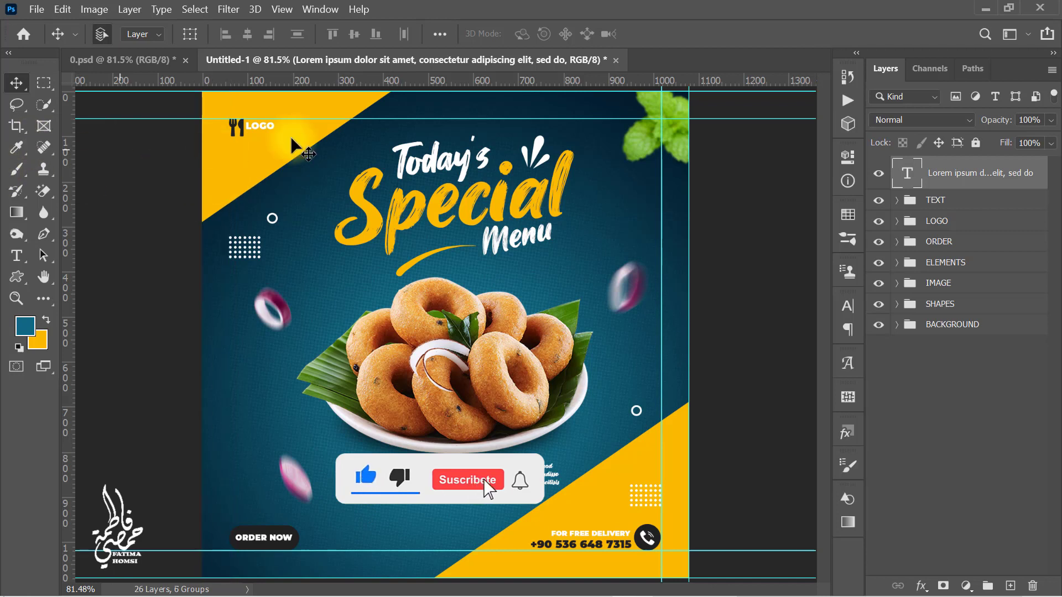
drag(395, 113, 440, 80)
drag(663, 206, 881, 223)
drag(714, 552, 768, 594)
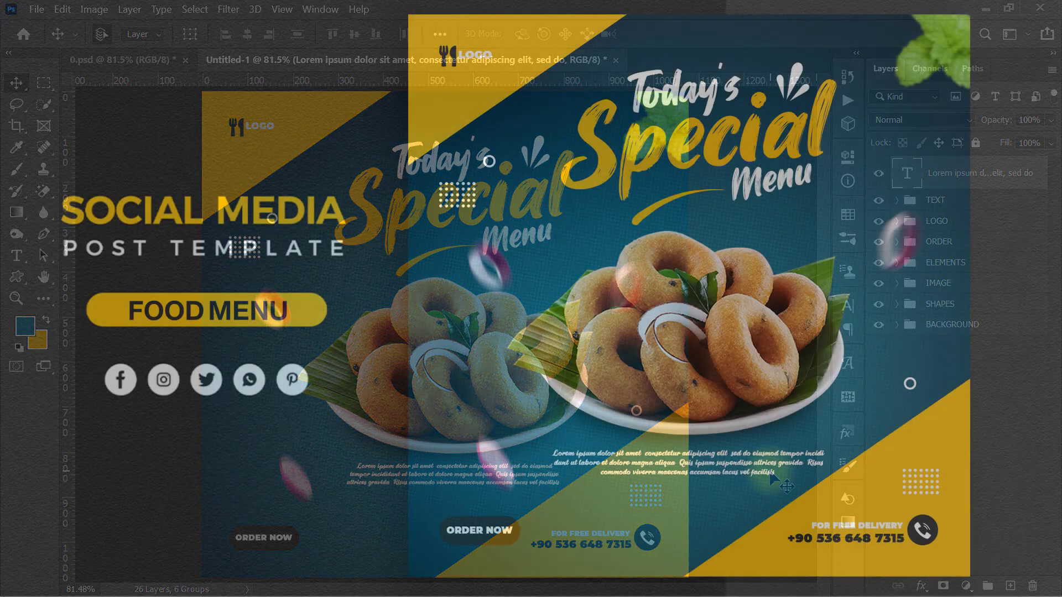